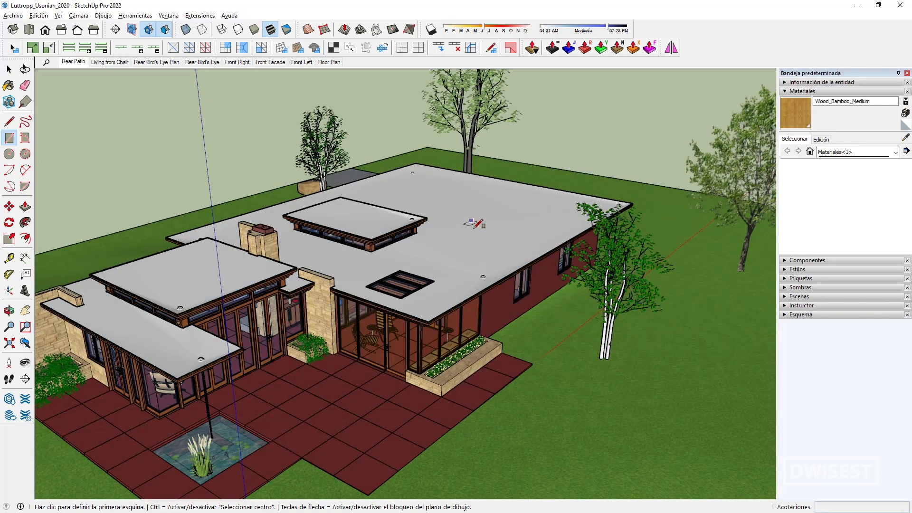
Draw a rectangle about 3.27 by 2.02 m beside the house and pull it up about 1.65 m into a box
left_click(471, 220)
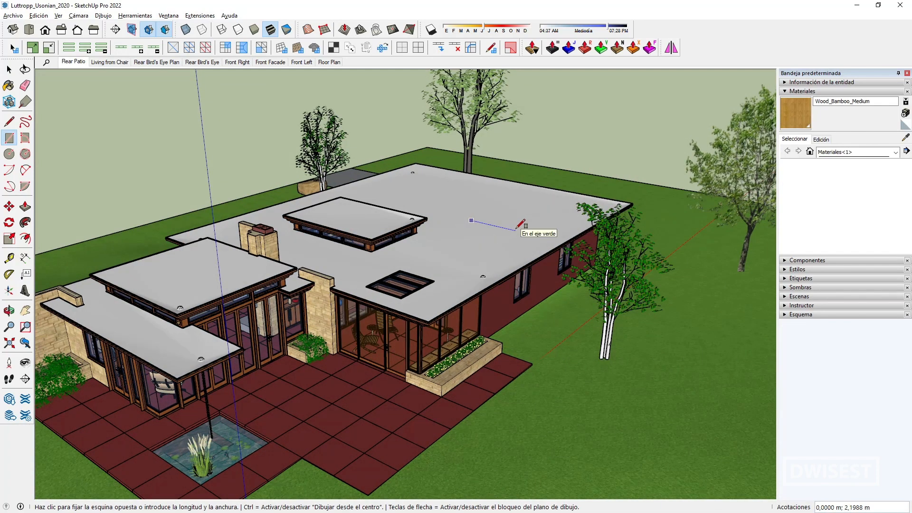
key("Escape")
left_click(121, 206)
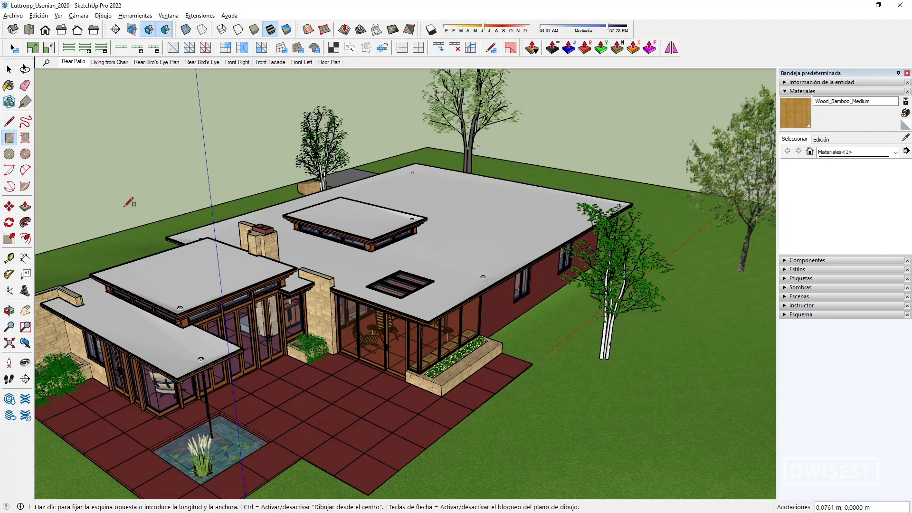
left_click(158, 183)
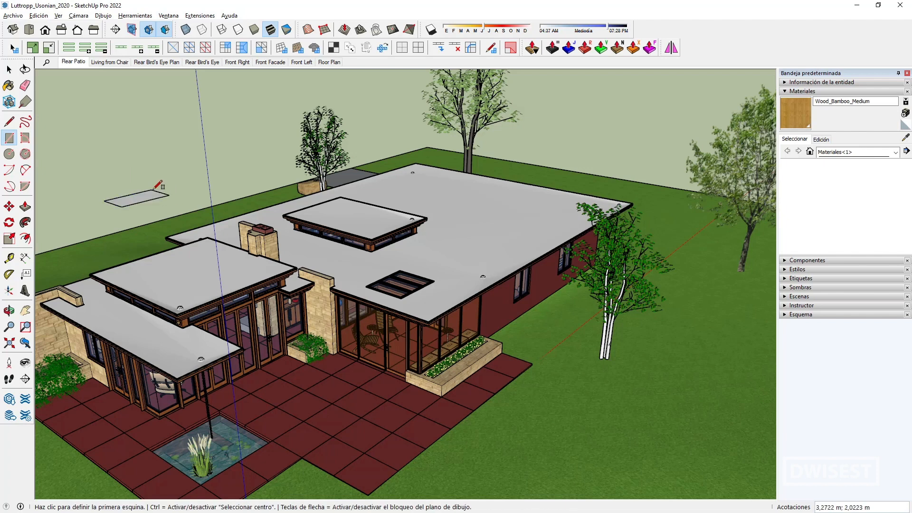
key("p")
left_click_drag(146, 200, 149, 172)
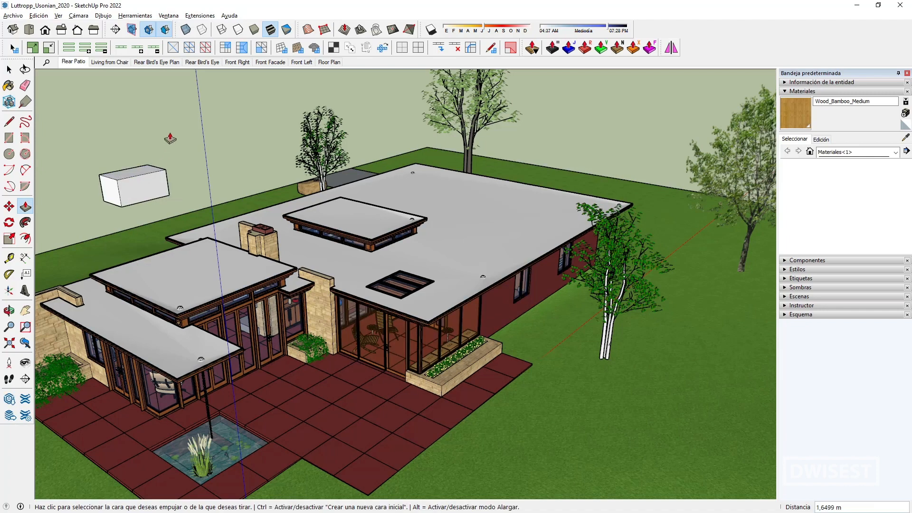
key("space")
Isolate the raised roof group over the front wing with Isolate/Reveal, and undo the isolation
middle_click_drag(156, 171, 378, 146)
scroll(422, 213, "down", 3)
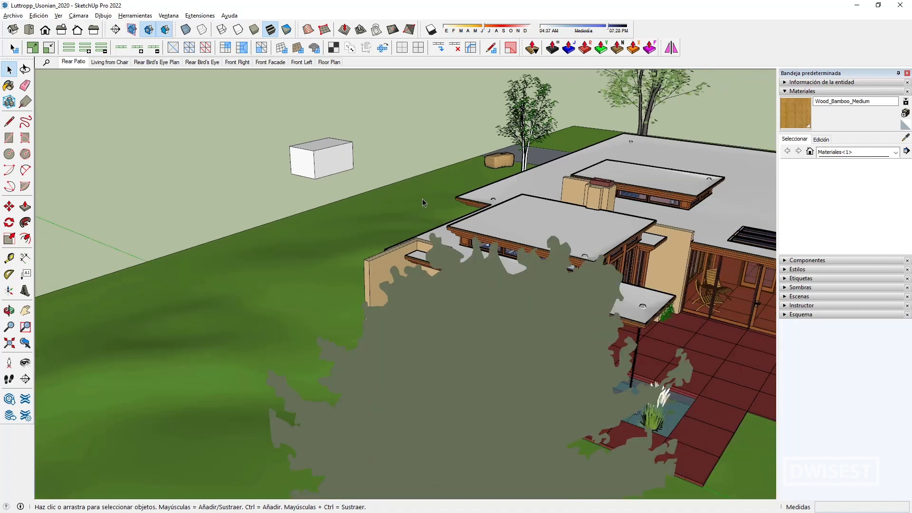
middle_click_drag(425, 199, 209, 234)
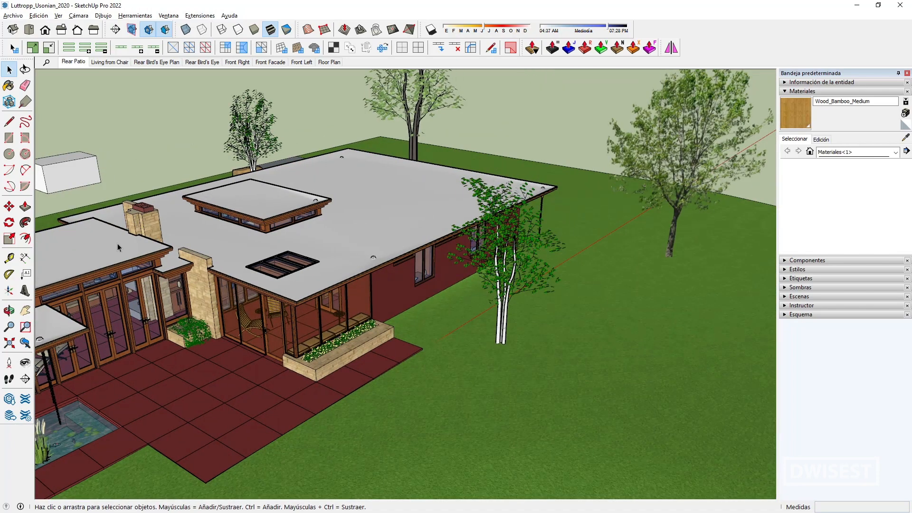
middle_click_drag(121, 242, 348, 240)
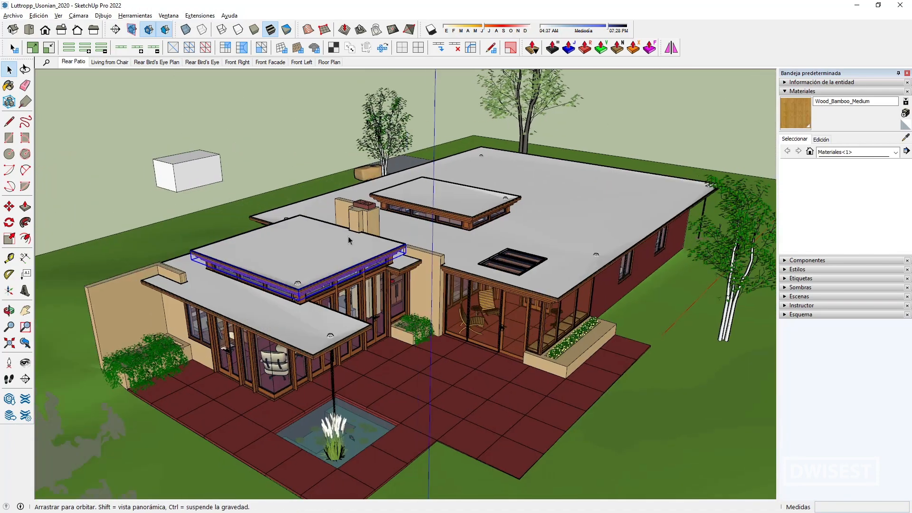
right_click(311, 240)
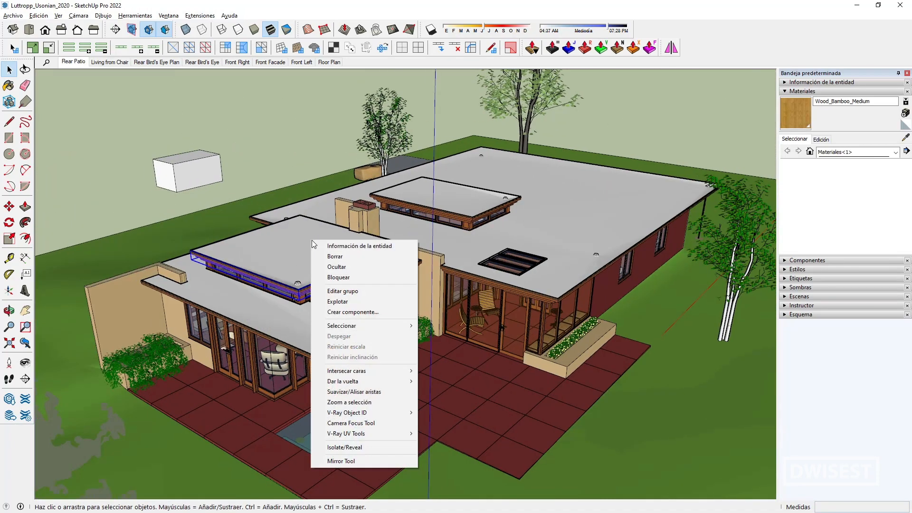
left_click(349, 447)
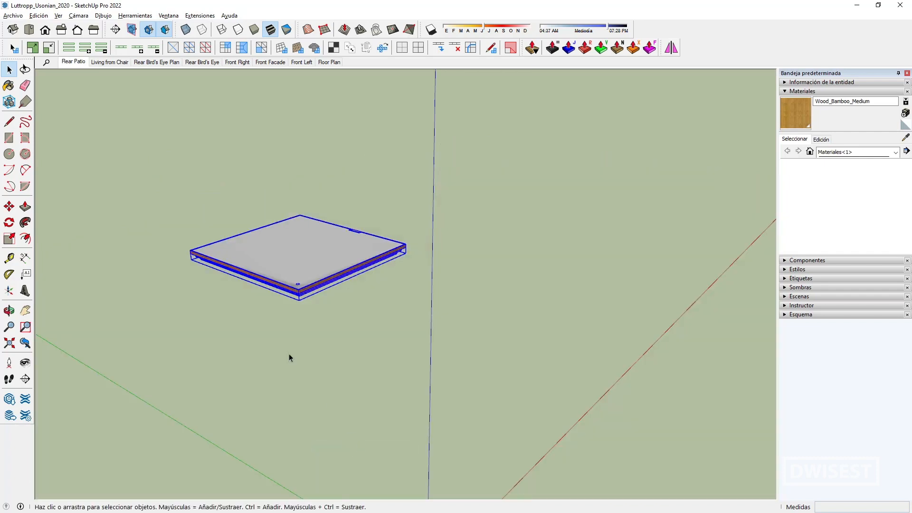
mouse_move(289, 356)
middle_mouse_down()
mouse_move(586, 134)
mouse_move(631, 160)
mouse_move(302, 347)
middle_mouse_up()
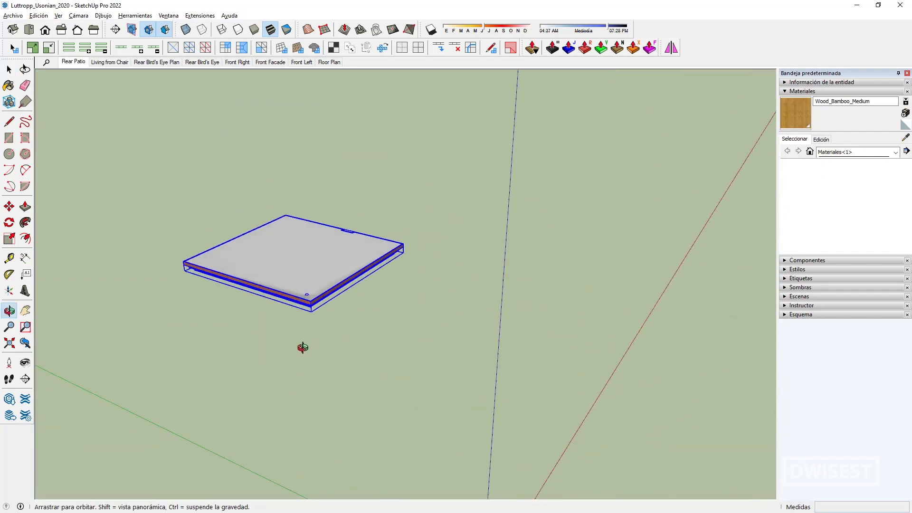
key("ctrl+z")
Isolate only the top face of the loose box beside the house, and undo the isolation
middle_click_drag(270, 240, 731, 404)
scroll(365, 238, "up", 5)
left_click(361, 231)
right_click(361, 233)
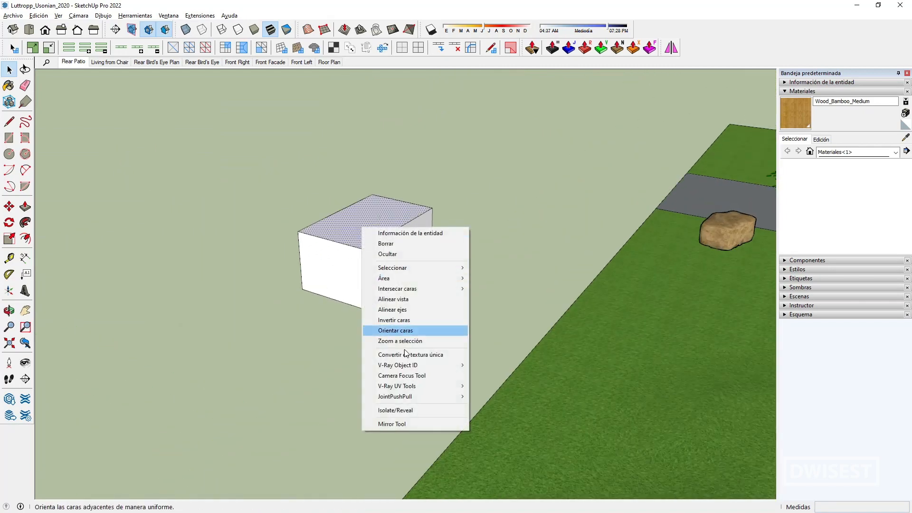
left_click(406, 409)
left_click(366, 326)
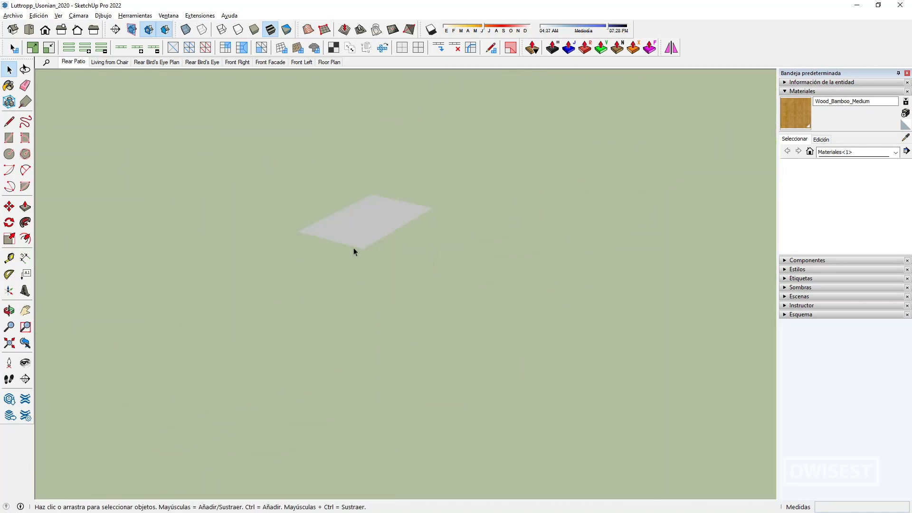
scroll(355, 246, "up", 4)
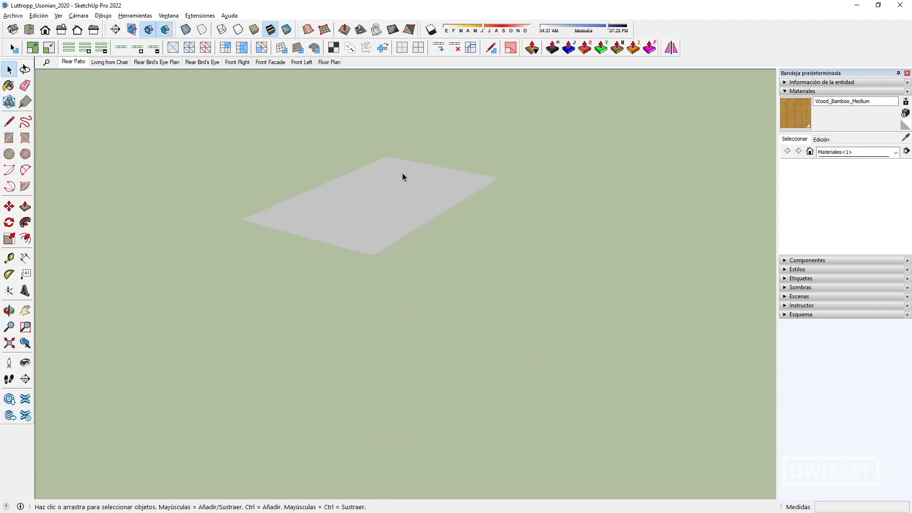
key("ctrl+z")
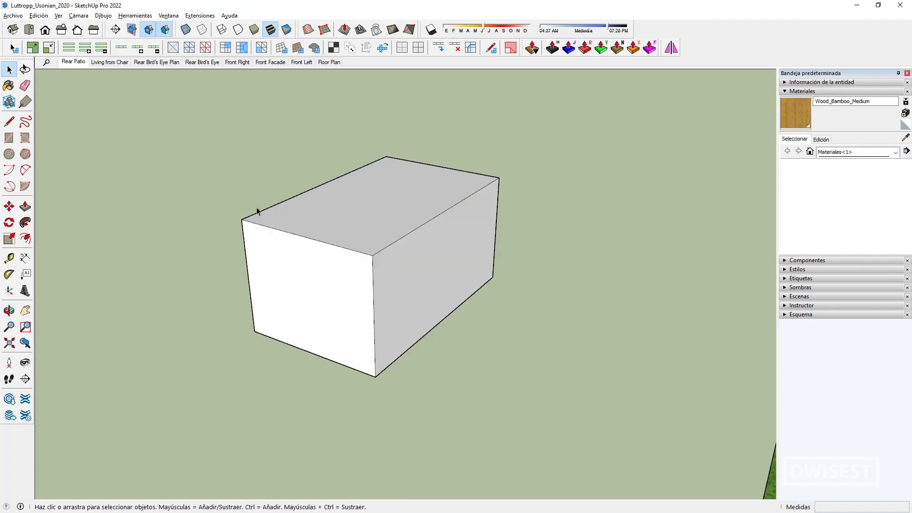
Isolate the raised roof group over the front wing and inspect its stepped wooden edges and underside
scroll(303, 203, "down", 3)
scroll(408, 178, "down", 2)
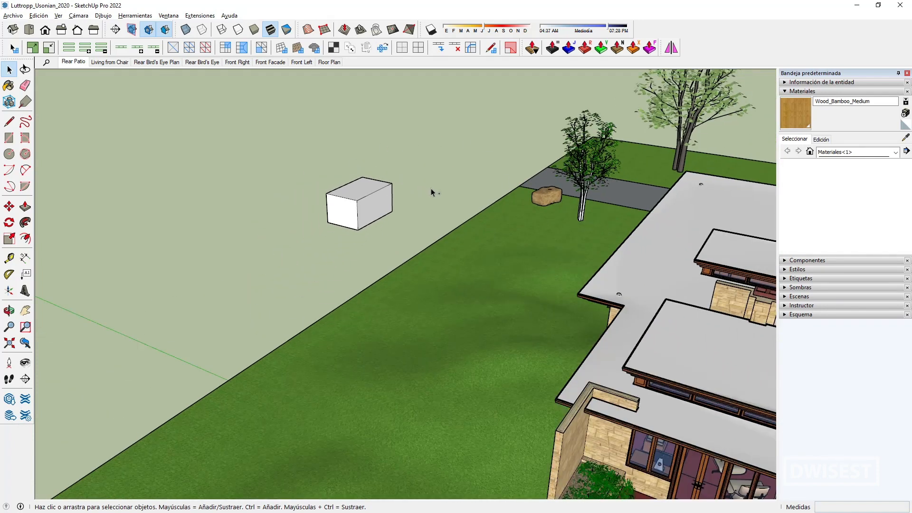
middle_click_drag(431, 192, 392, 235)
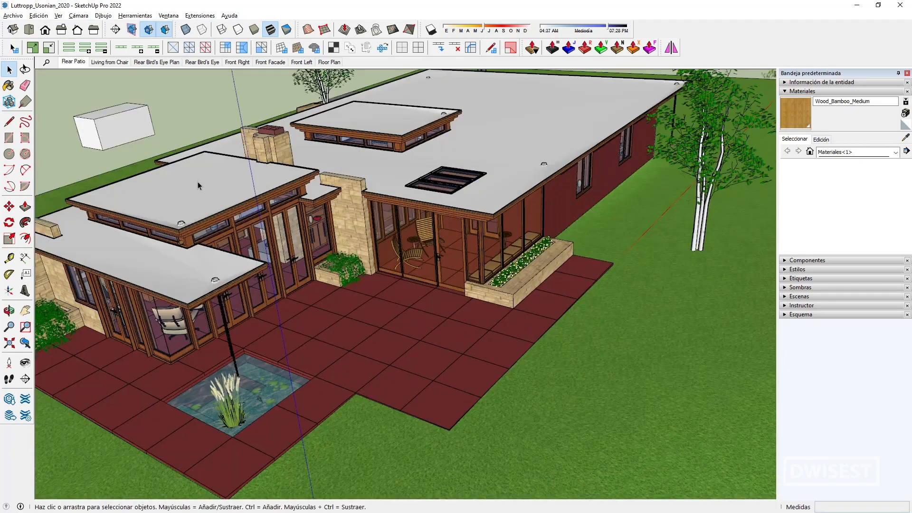
middle_click_drag(198, 185, 413, 209)
right_click(413, 209)
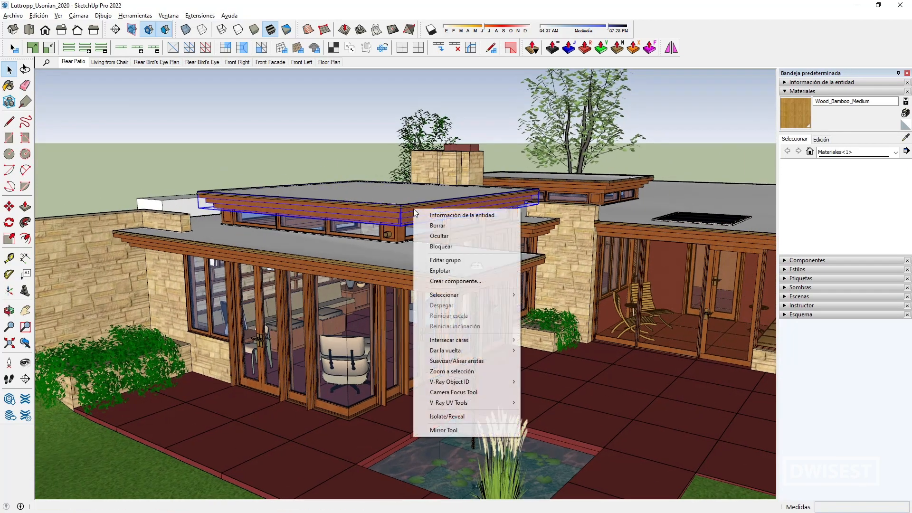
left_click(455, 417)
left_click(475, 300)
scroll(397, 252, "up", 2)
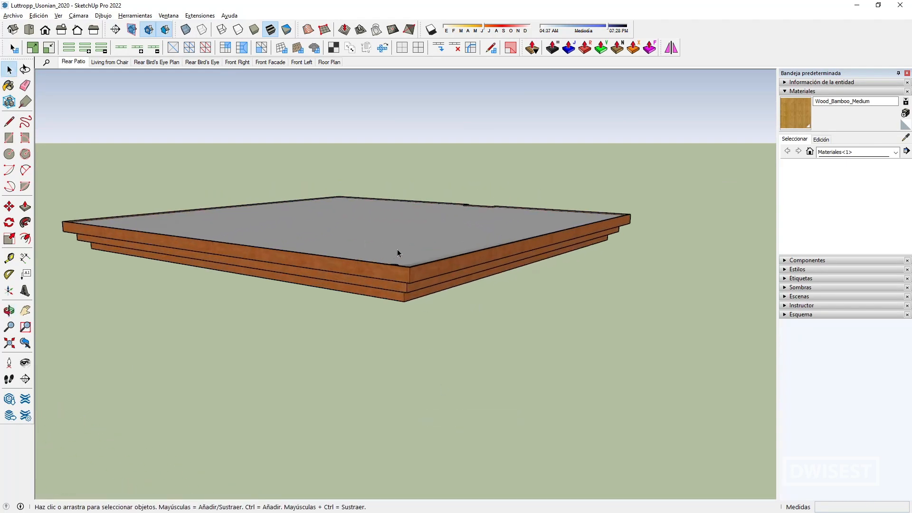
middle_click_drag(511, 251, 427, 258)
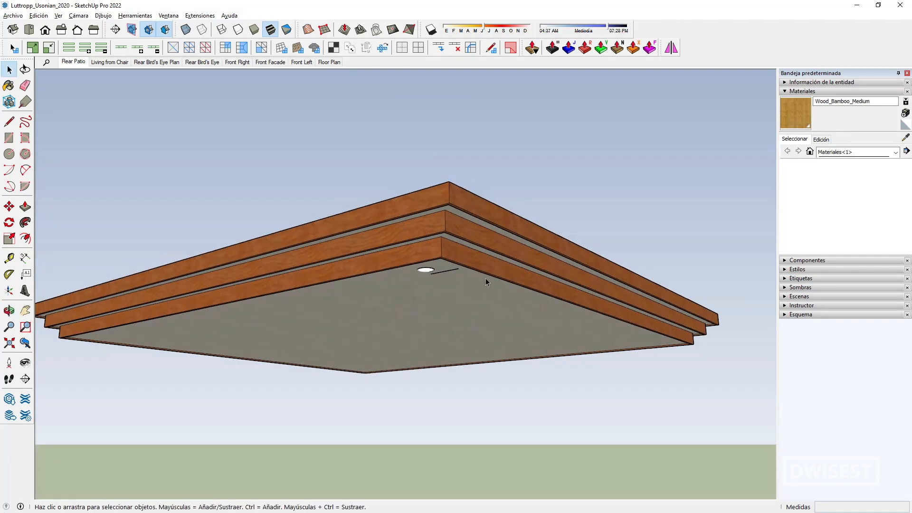
Reveal the rest of the model around the isolated roof group with Isolate/Reveal
left_click(442, 199)
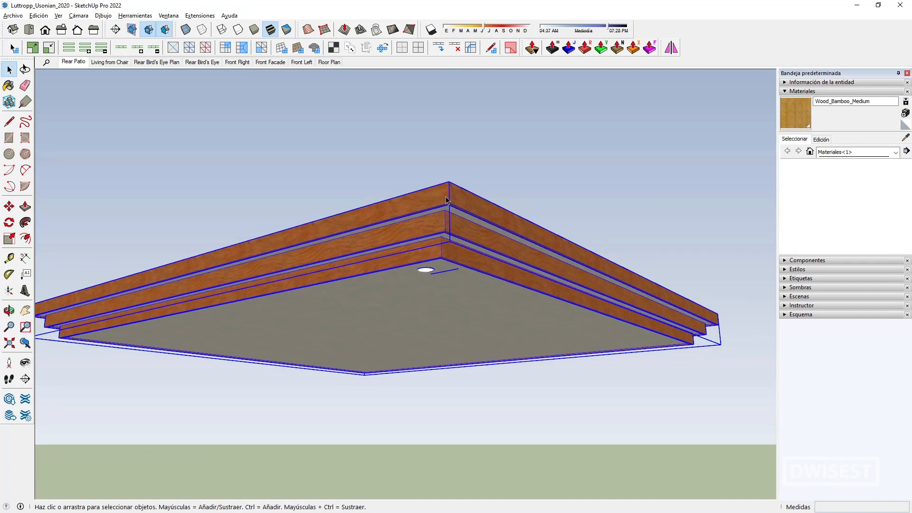
right_click(446, 200)
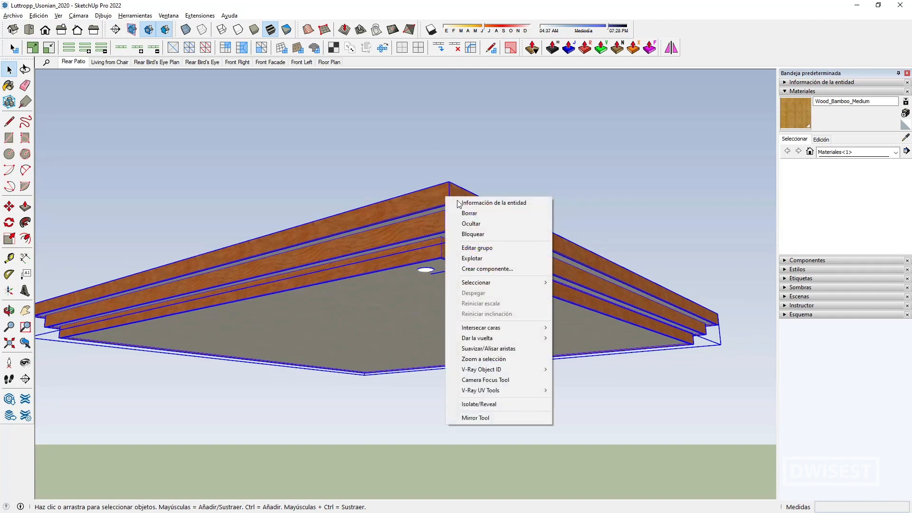
left_click(502, 403)
Examine the loose box beside the house and select its top face to compare it with the grouped roof
middle_click_drag(393, 143, 769, 365)
scroll(432, 230, "down", 5)
middle_click_drag(370, 188, 617, 249, "shift")
scroll(422, 195, "up", 2)
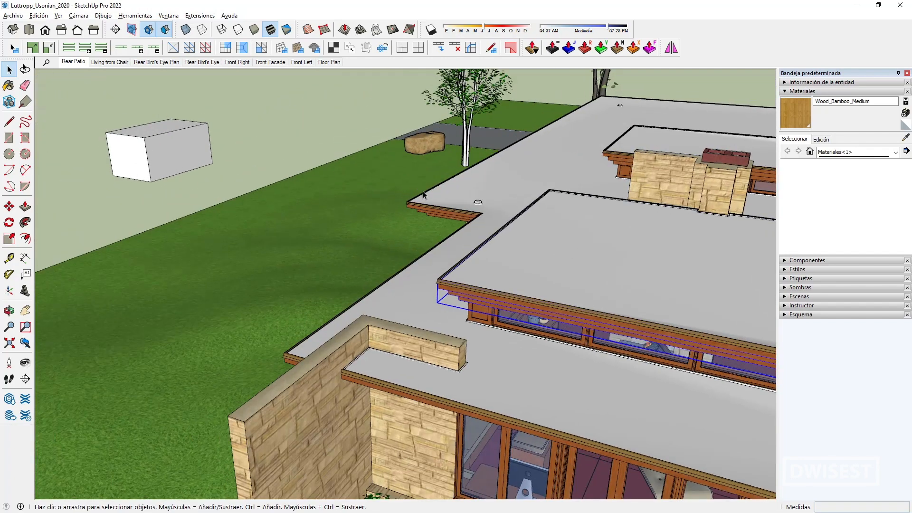
left_click(275, 140)
middle_click_drag(248, 138, 541, 275)
scroll(434, 258, "up", 3)
left_click(394, 263)
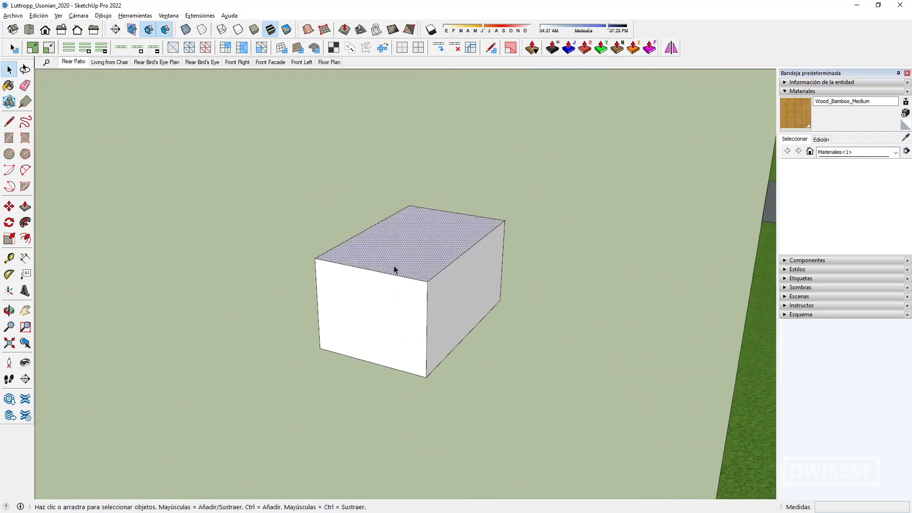
scroll(407, 232, "down", 5)
scroll(481, 230, "down", 2)
middle_click_drag(480, 230, 362, 205, "shift")
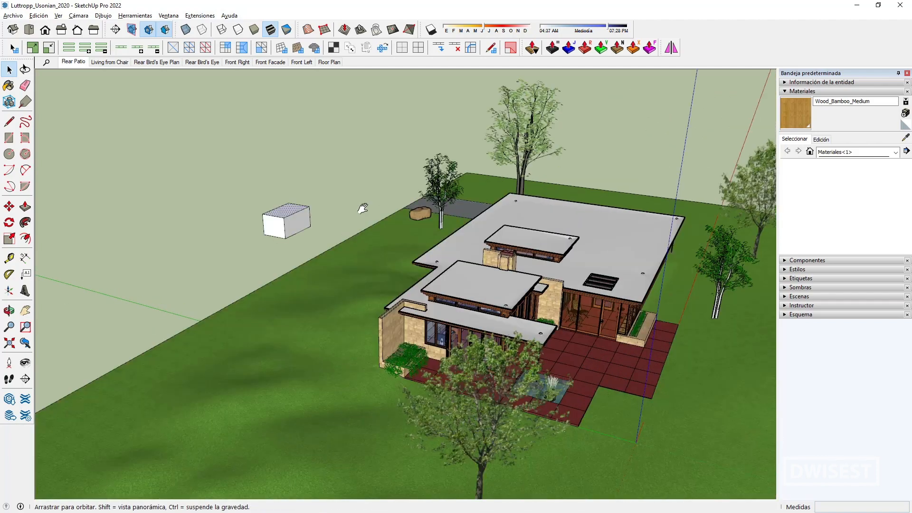
scroll(263, 192, "up", 10)
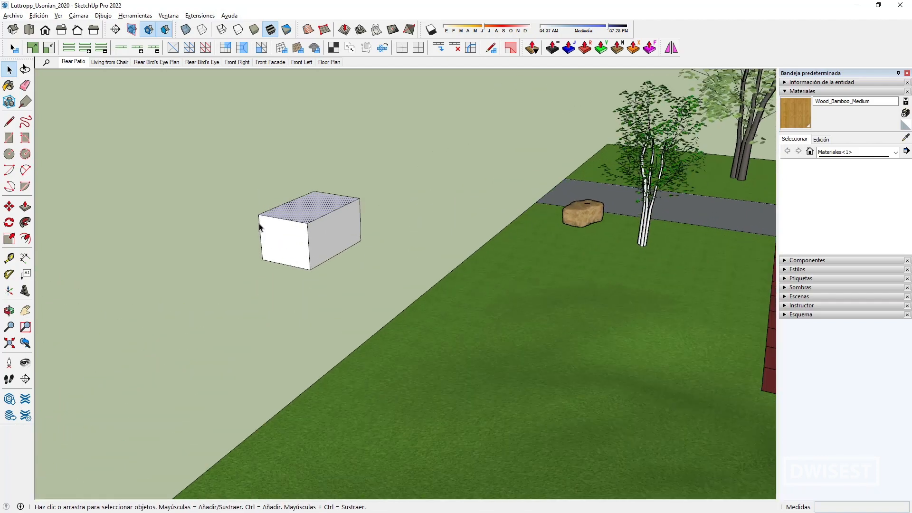
Push the box's top face down until only a thin slab remains
middle_click_drag(291, 232, 356, 238)
key("p")
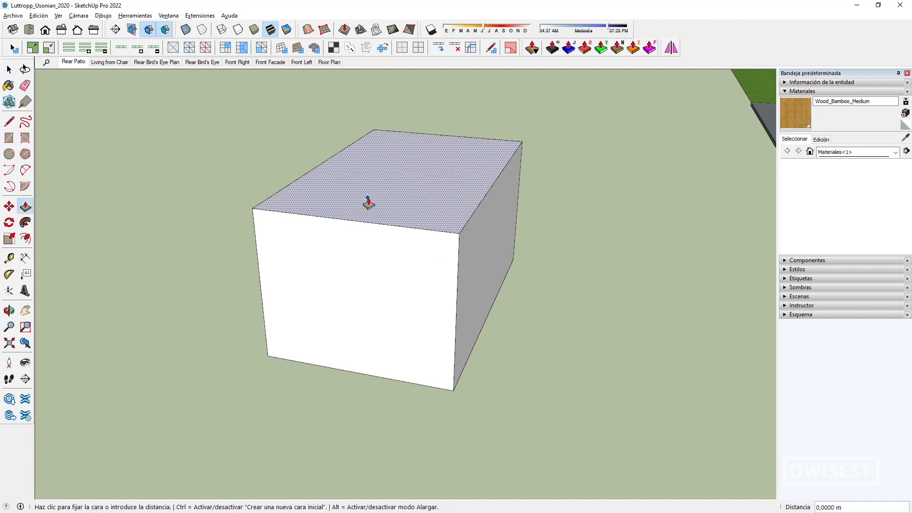
left_click(368, 197)
left_click(405, 340)
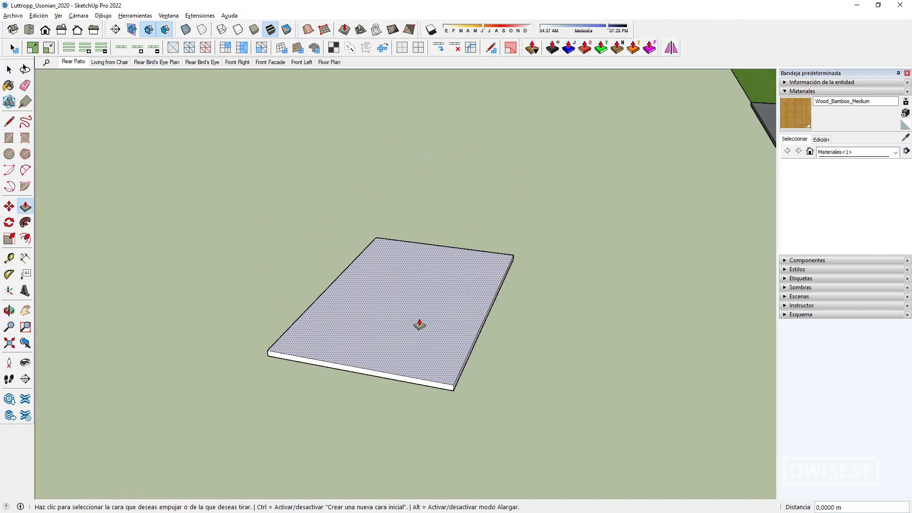
Draw a narrow rectangular strip about 0.06 by 3.27 m lengthwise across the slab's top face
middle_click_drag(419, 324, 448, 295)
scroll(366, 302, "up", 6)
left_click(266, 323)
left_click(580, 146)
middle_click_drag(580, 146, 539, 256)
key("r")
left_click(423, 167)
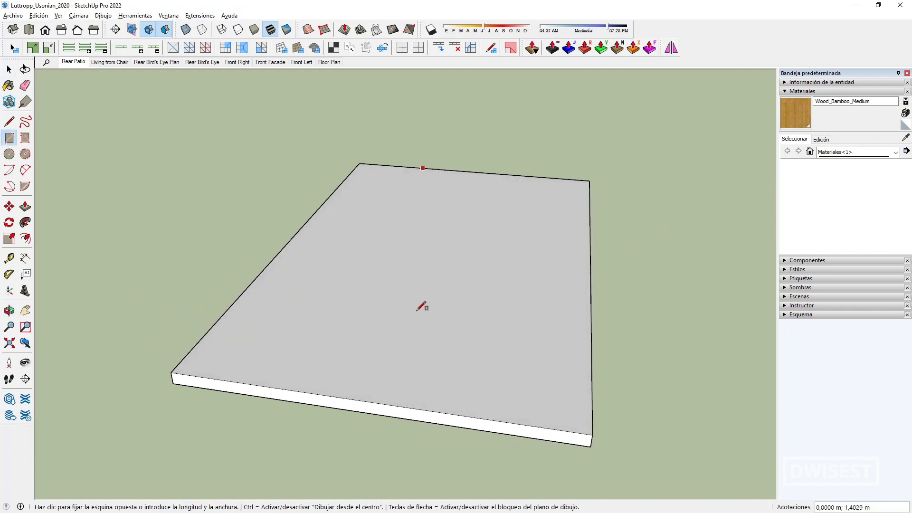
left_click(300, 386)
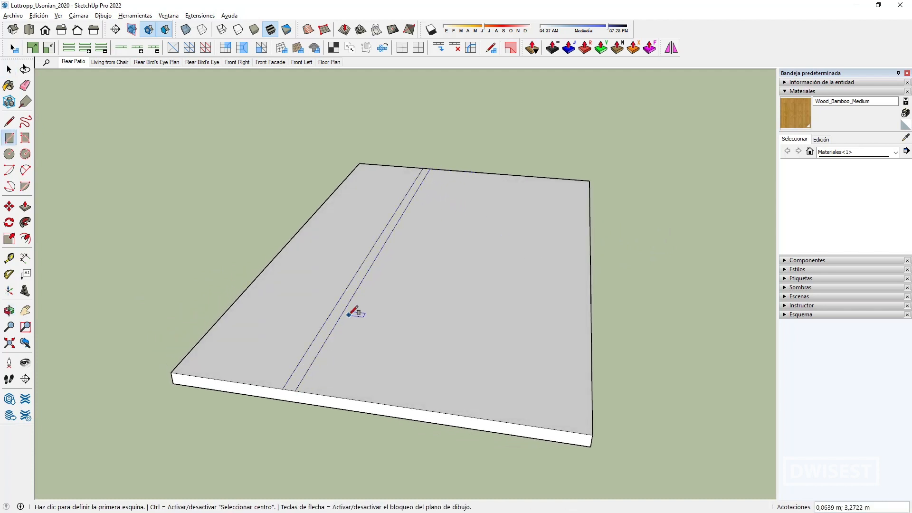
Draw a second narrow strip perpendicular to the long strip and erase the edge dividing the two
left_click(398, 221)
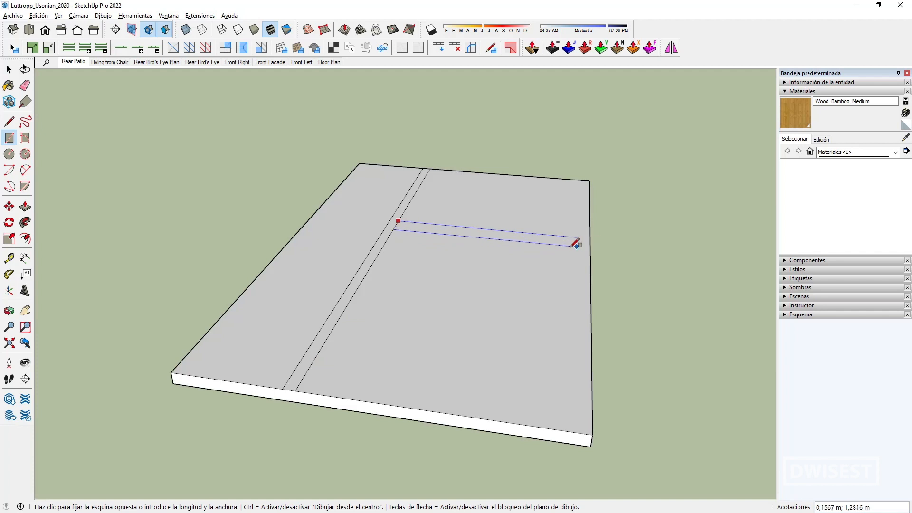
left_click(542, 240)
key("e")
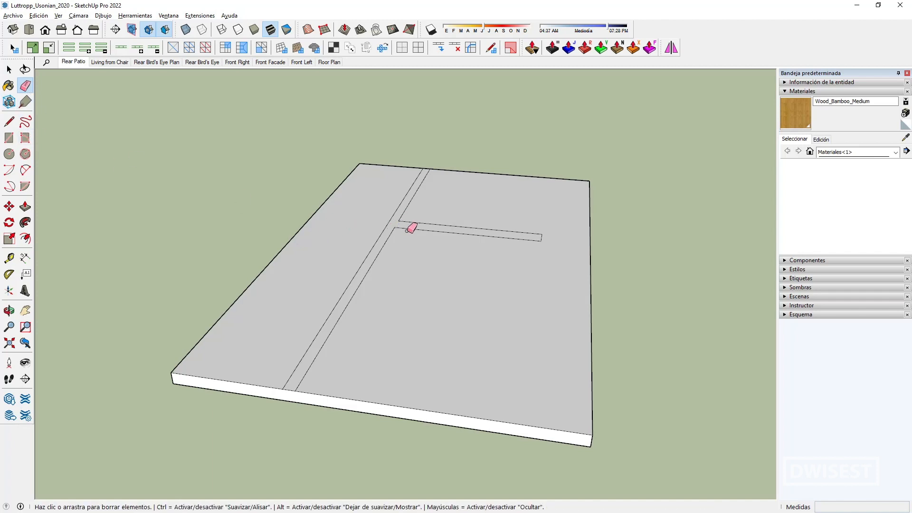
Pull the joined T-shaped strip up from the slab to form two connecting walls
key("p")
left_click_drag(397, 229, 413, 88)
key("space")
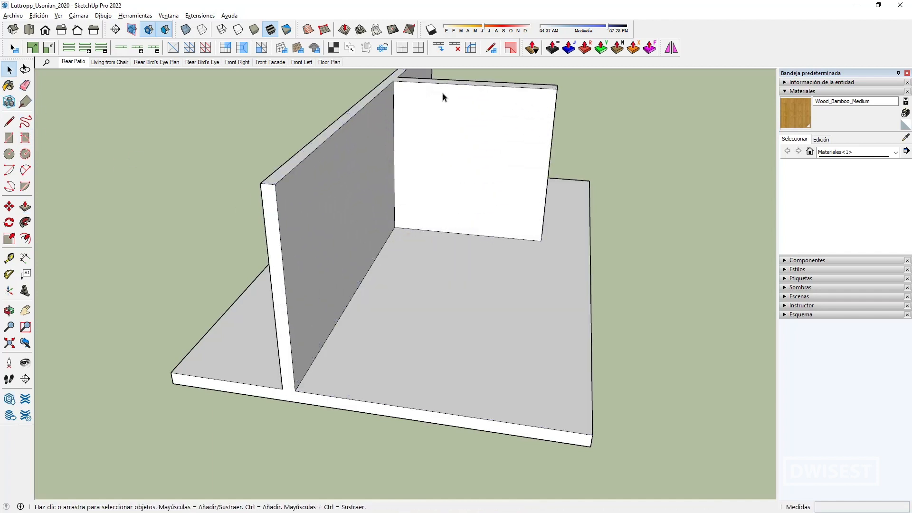
Select the short wall's face with its edges, select all geometry connected to it, and clear the selection
left_click(443, 117)
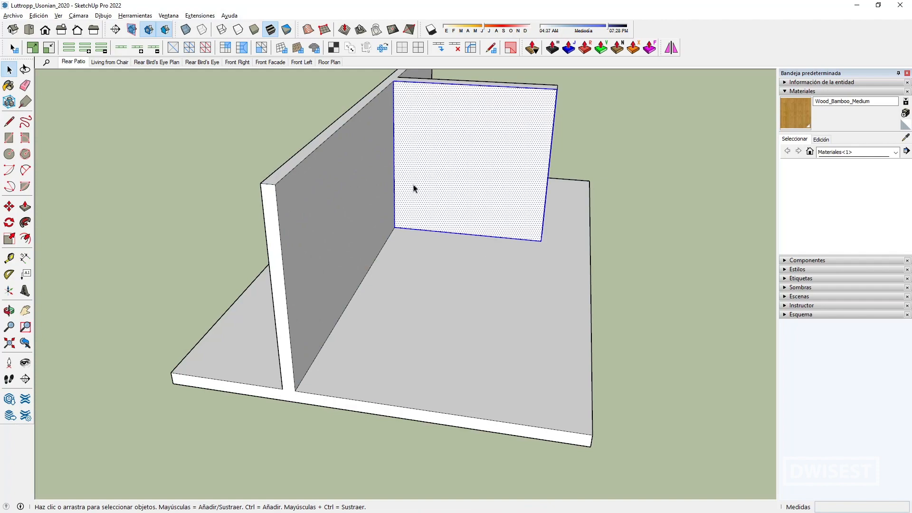
triple_click(432, 129)
middle_click_drag(448, 248, 394, 275)
left_click(669, 162)
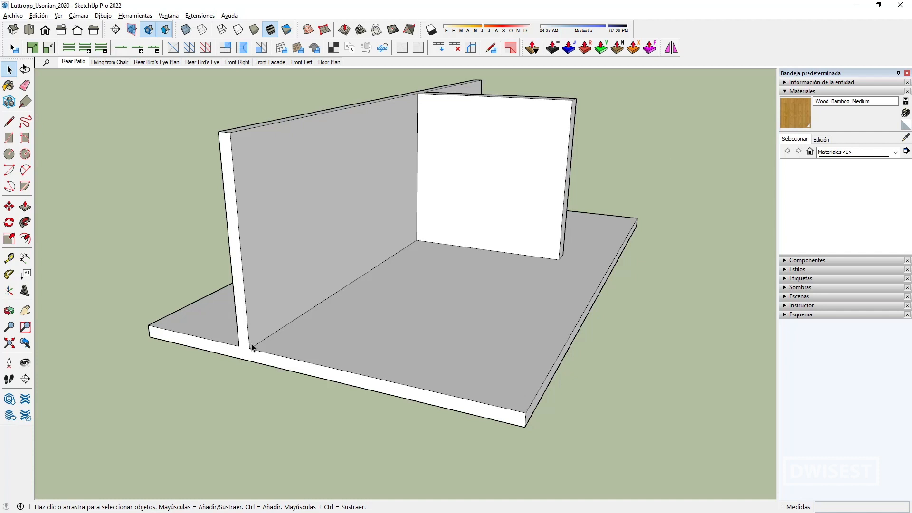
Undo the wall extrusion and the perpendicular strip, keeping the long strip on the slab
key("ctrl+z")
key("ctrl+z")
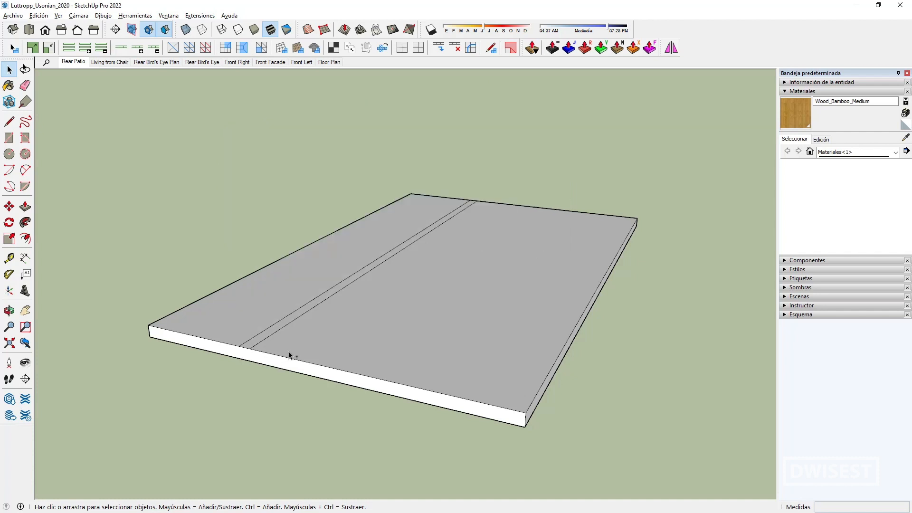
Undo the long strip on the slab and make a group of the whole slab
key("ctrl+z")
left_click_drag(119, 153, 668, 435)
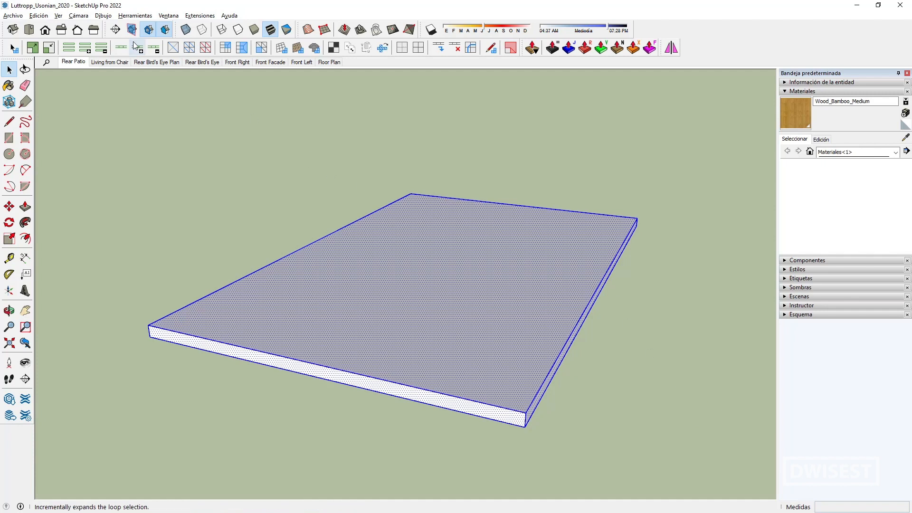
left_click(48, 16)
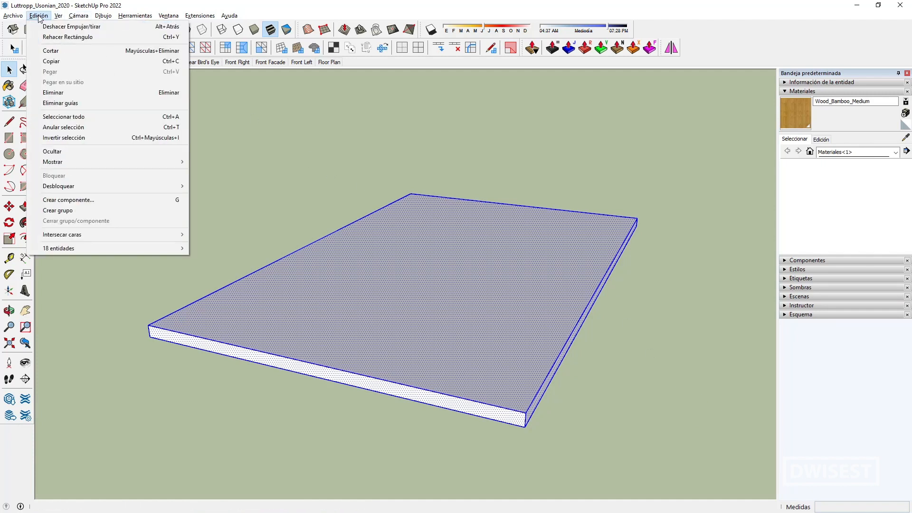
left_click(79, 210)
left_click(274, 242)
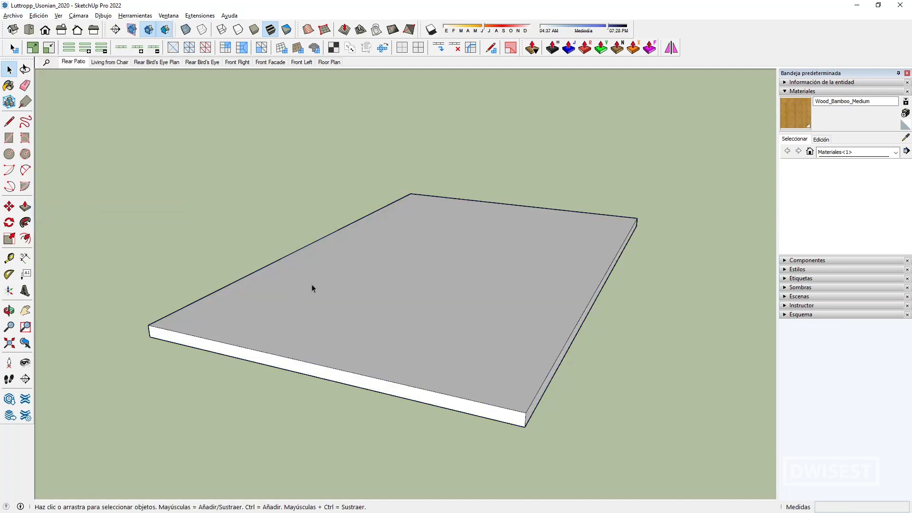
Draw a strip about 0.09 by 3.27 m across the grouped slab and pull it up about 0.94 m into a wall
key("r")
left_click(472, 200)
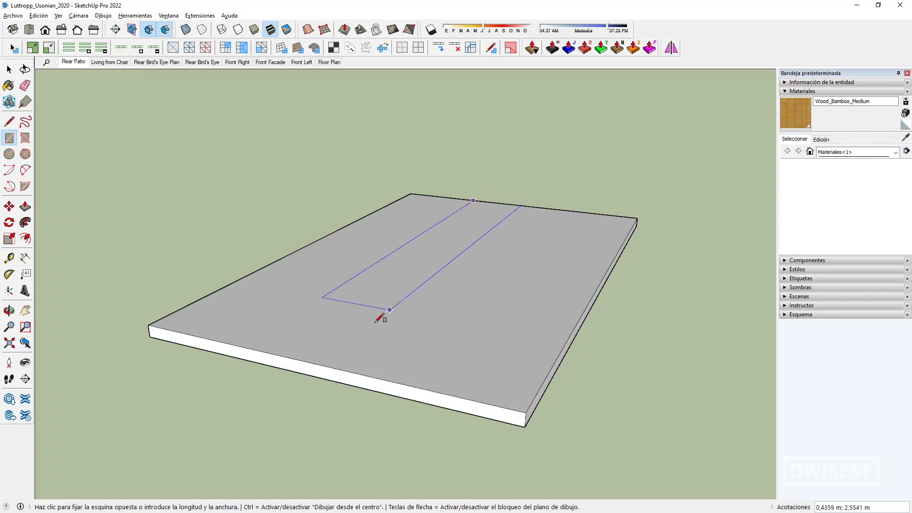
left_click(258, 350)
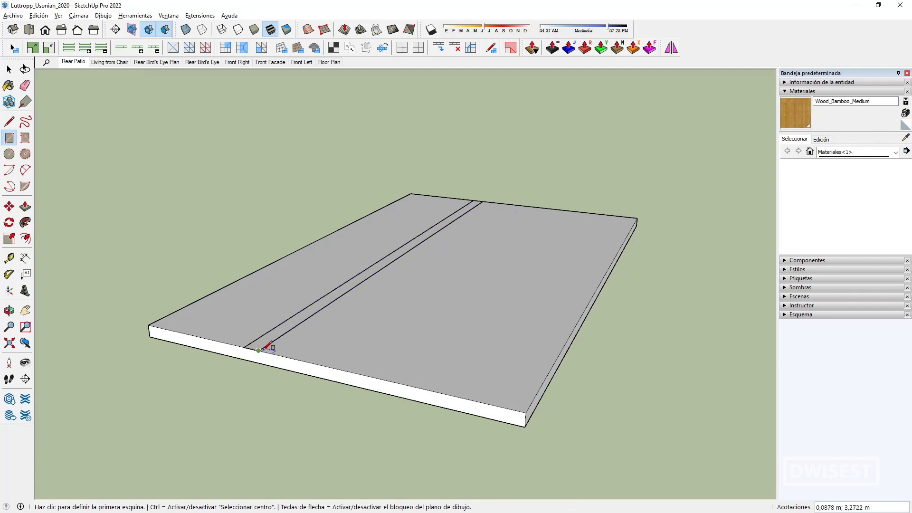
key("p")
left_click(285, 323)
left_click(305, 147)
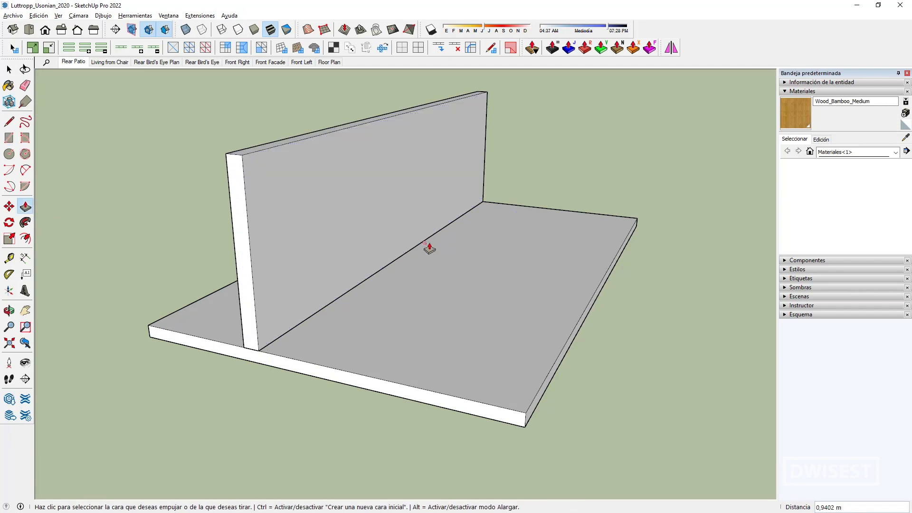
Draw two vertical lines close together on the long wall's face and pull the band between them out into a perpendicular wall
scroll(427, 246, "up", 3)
key("space")
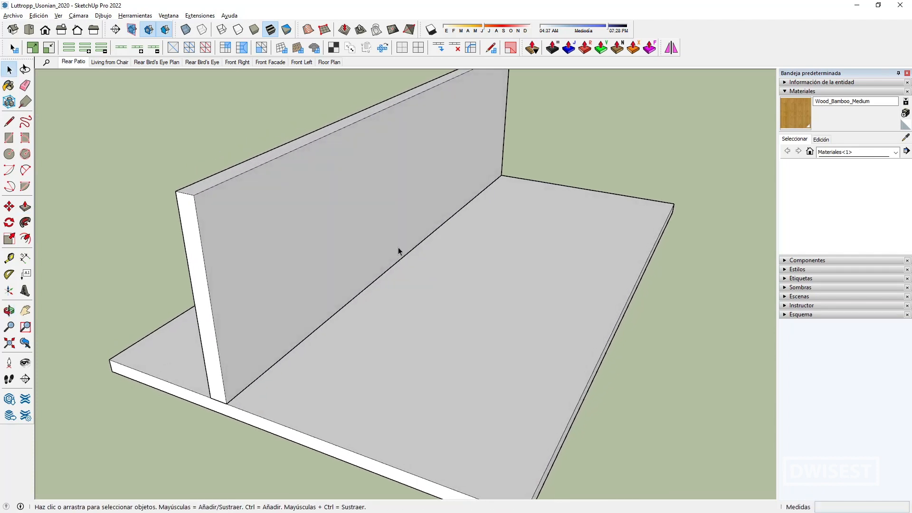
key("l")
left_click(362, 118)
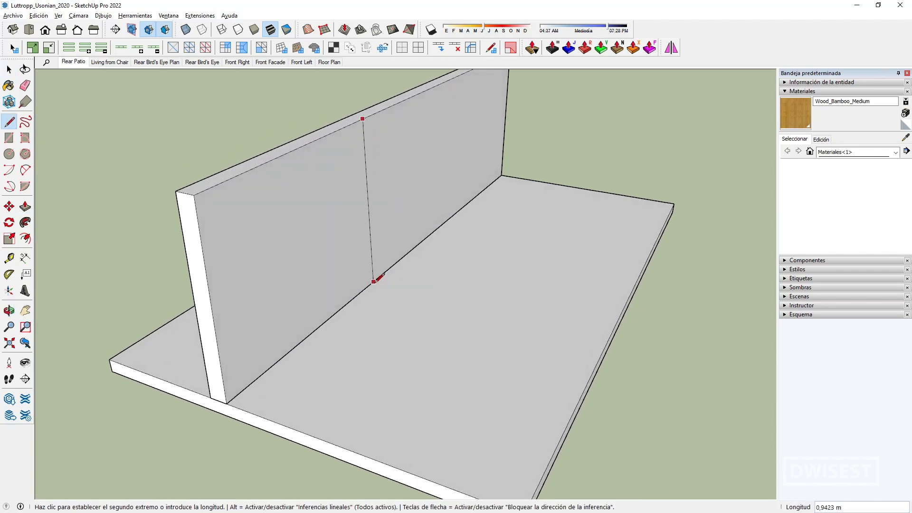
left_click(372, 282)
left_click(376, 279)
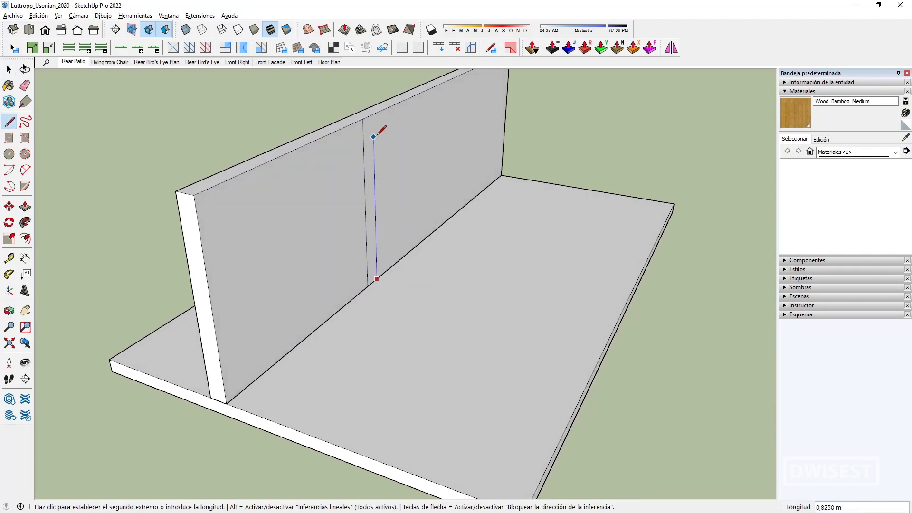
left_click(373, 114)
key("p")
left_click(372, 139)
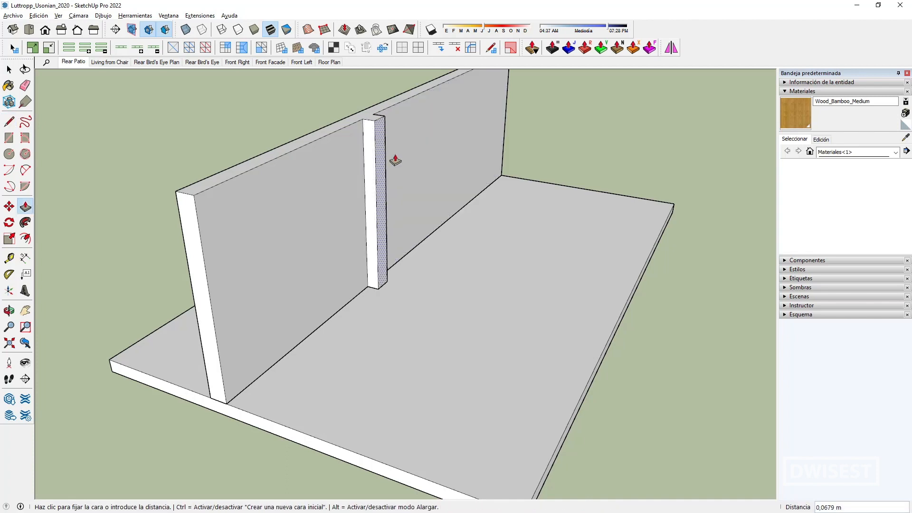
left_click(537, 230)
key("space")
Compare selections by selecting all geometry connected to the short wall, its single face, and the slab group
scroll(472, 236, "down", 2)
triple_click(404, 218)
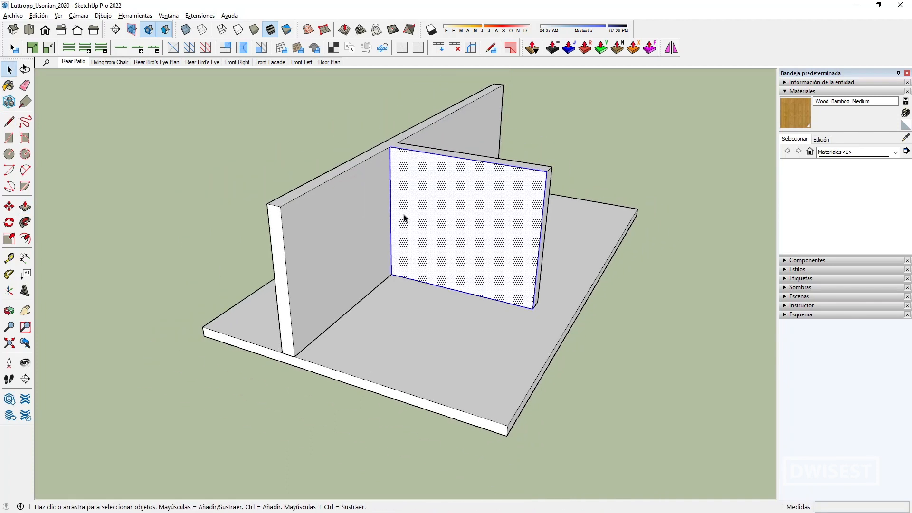
middle_click_drag(359, 282, 423, 319)
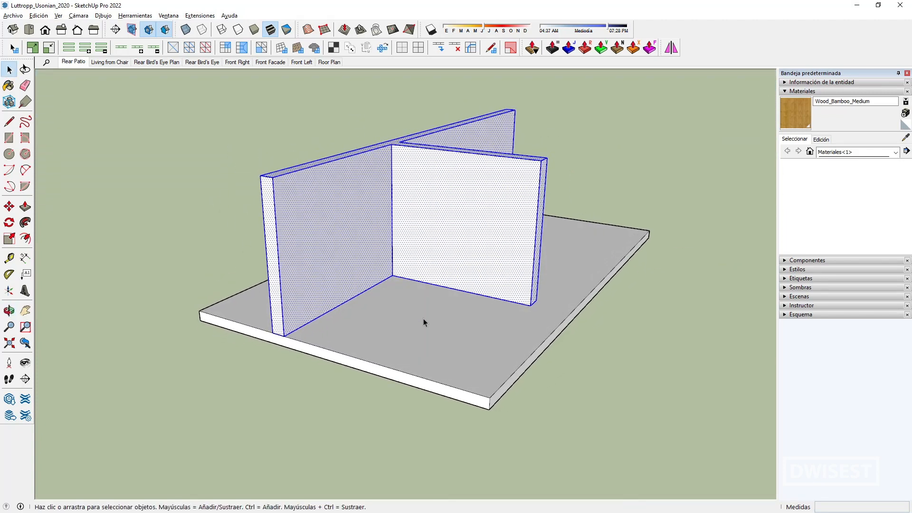
left_click(434, 332)
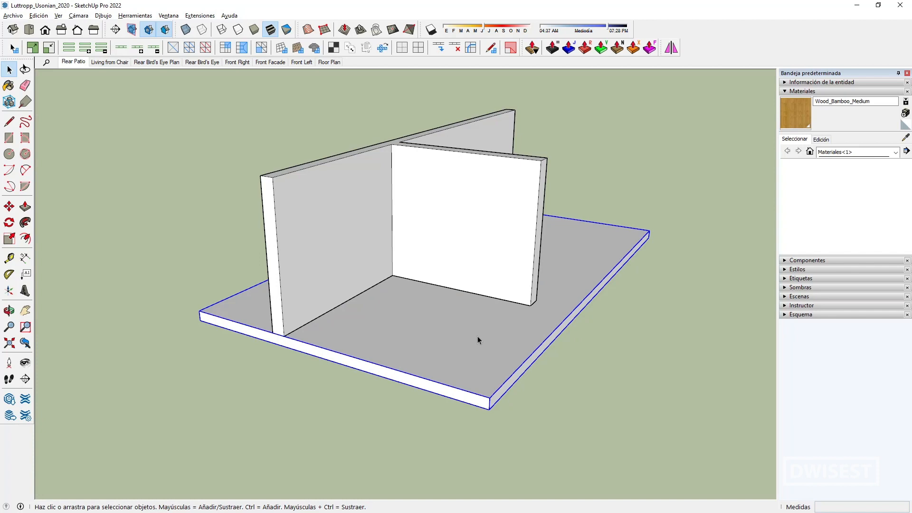
middle_click_drag(478, 338, 386, 309)
left_click(633, 353)
left_click(484, 220)
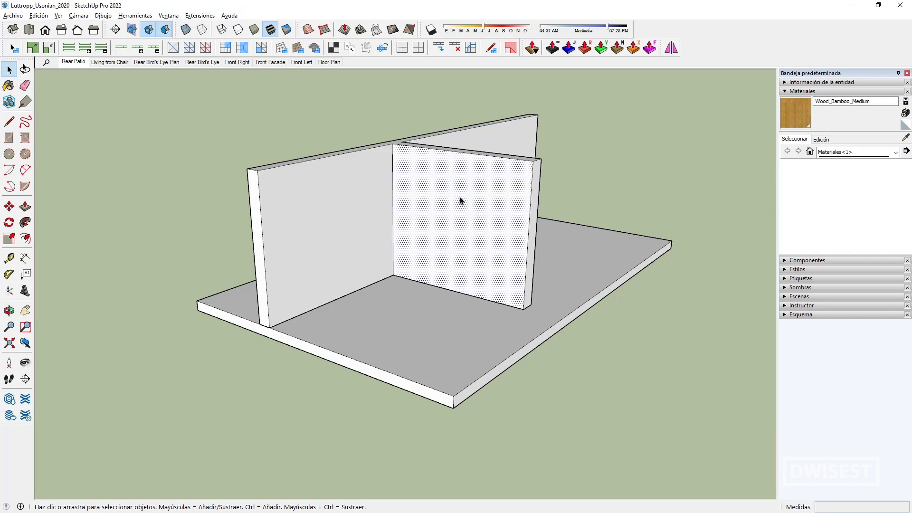
left_click(472, 314)
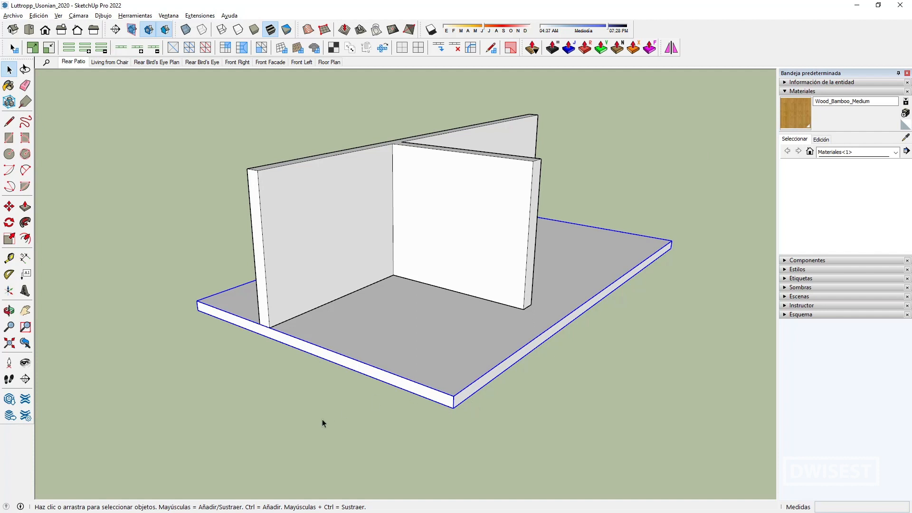
Explode the slab group and clear the selection, viewing where the long wall meets the slab
scroll(294, 313, "up", 3)
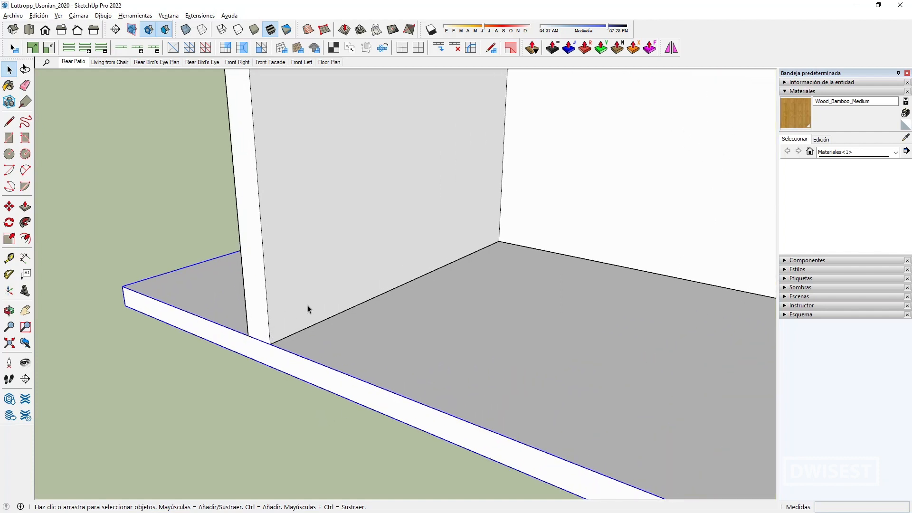
scroll(313, 299, "down", 5)
scroll(333, 297, "up", 5)
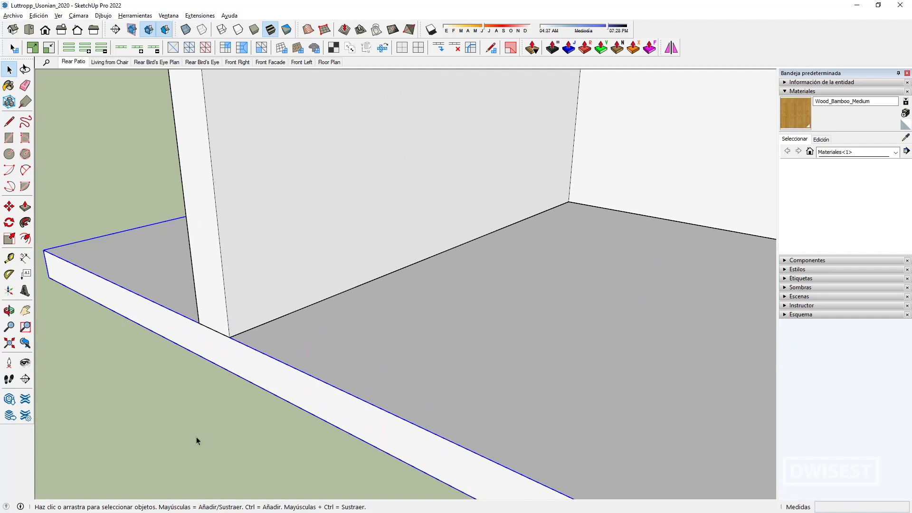
right_click(280, 366)
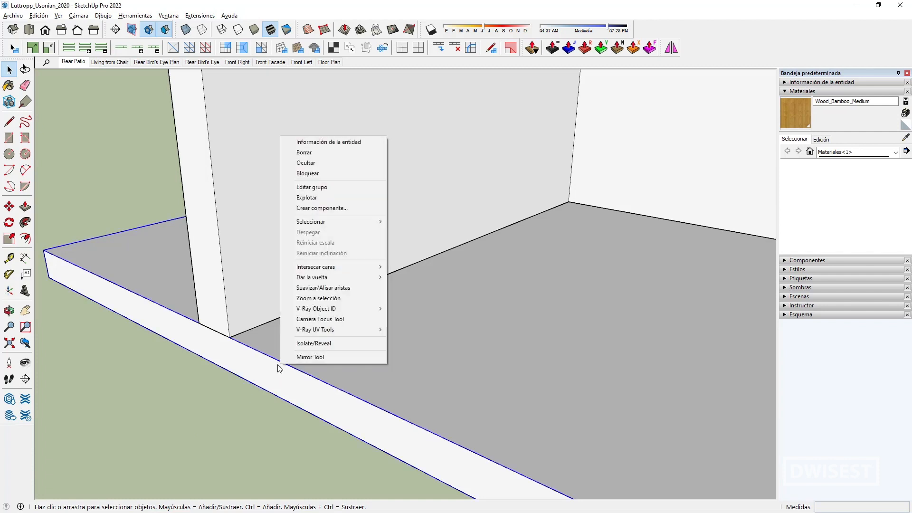
left_click(309, 198)
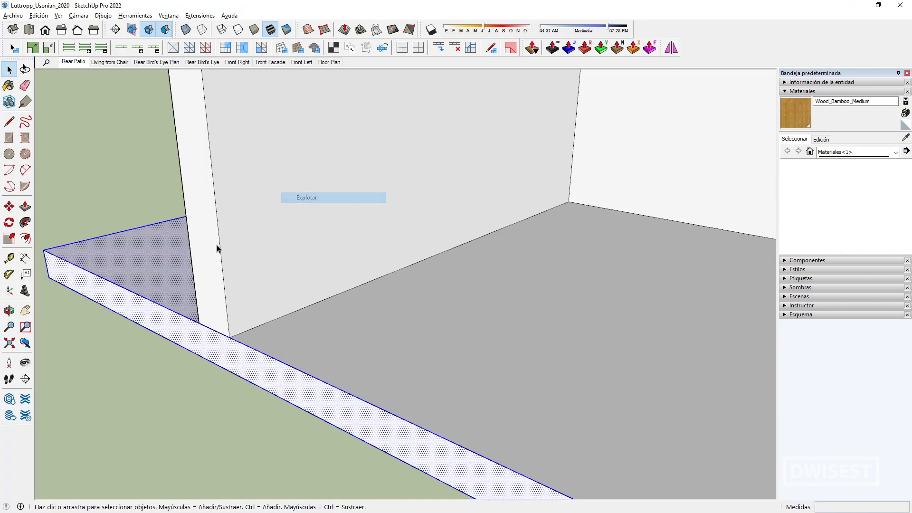
left_click(99, 418)
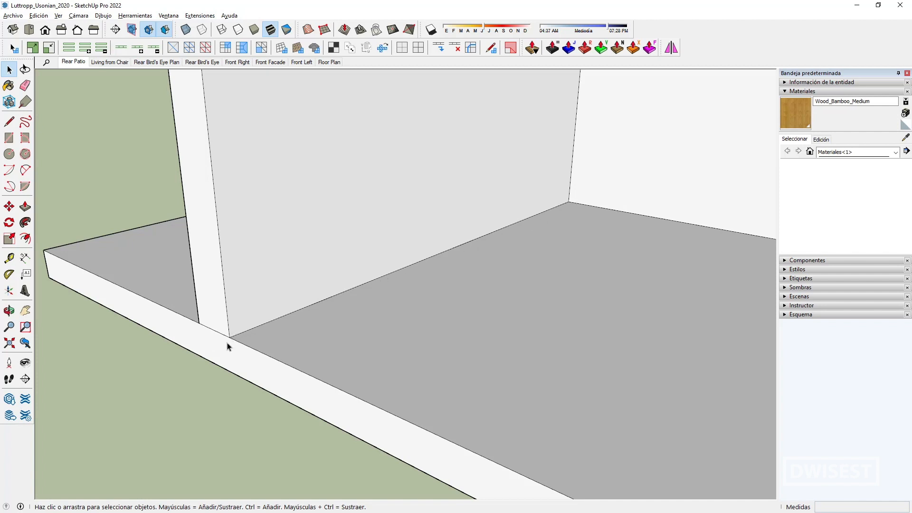
Undo the slab group's explosion and redo it to compare the edges at the wall's base
left_click(38, 16)
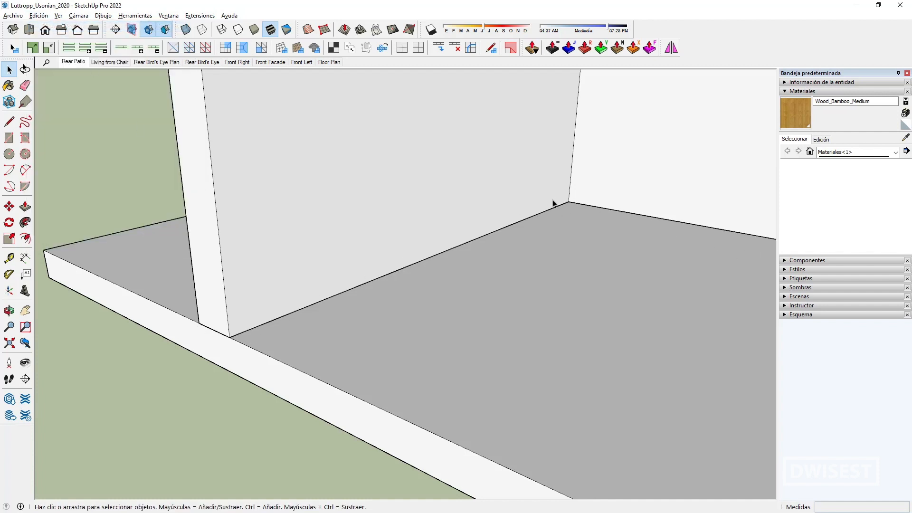
left_click(58, 16)
left_click(65, 38)
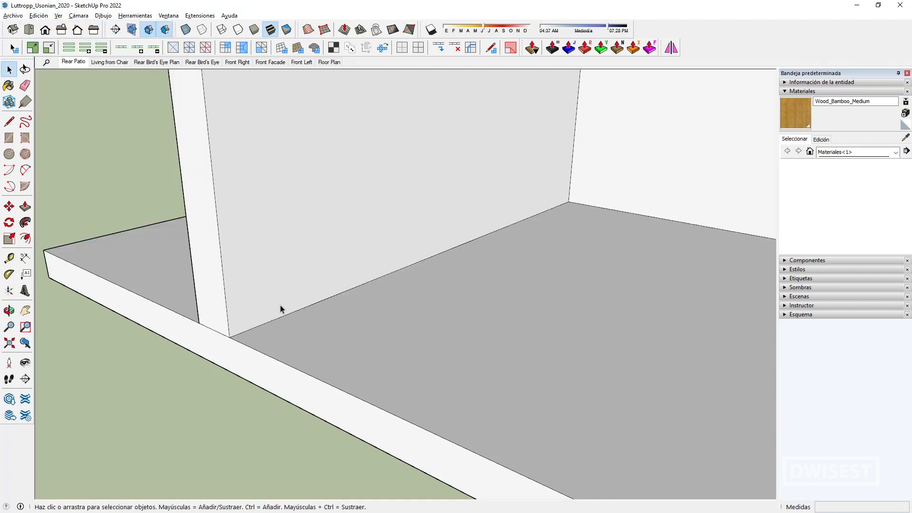
Select all geometry connected to the short wall's face to check whether the slab is included
scroll(644, 189, "down", 5)
scroll(644, 188, "up", 2)
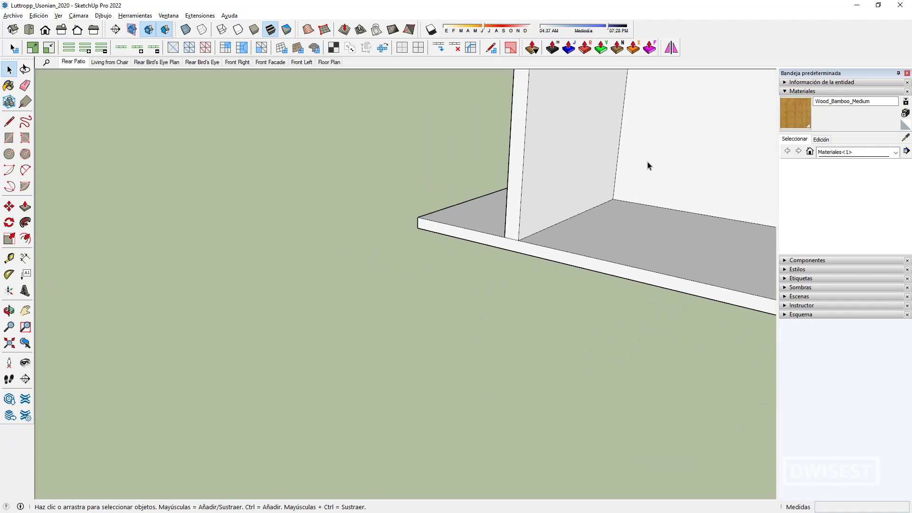
triple_click(641, 169)
middle_click_drag(641, 168, 458, 246, "shift")
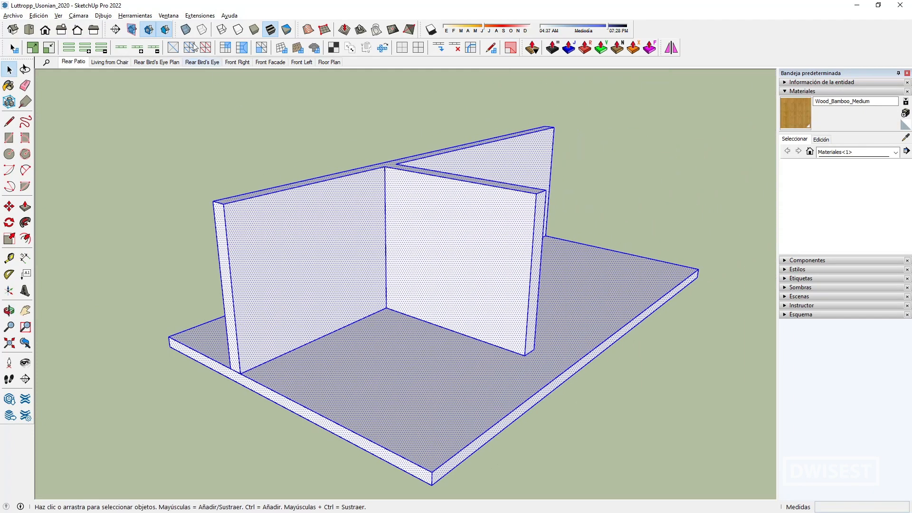
Undo the explosion of the slab group and check that the long wall's face and the slab select separately
left_click(180, 119)
left_click(249, 304)
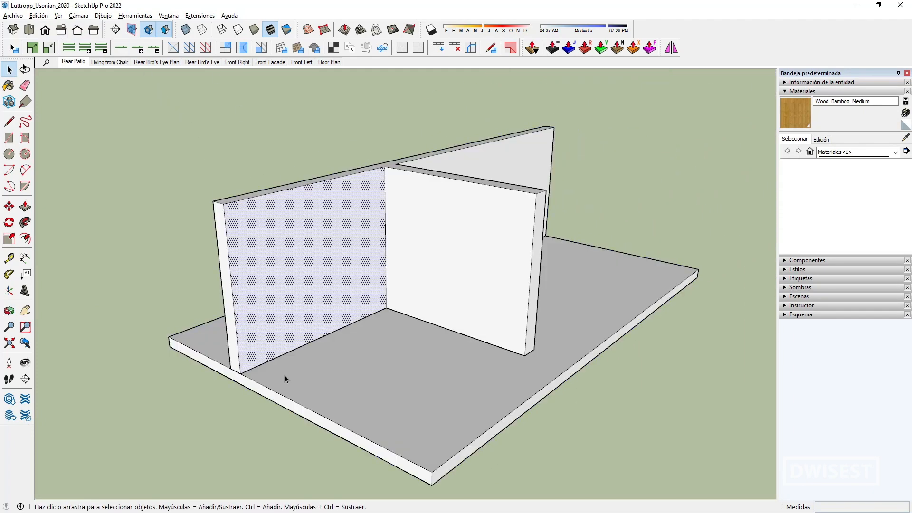
left_click(284, 375)
left_click(291, 240)
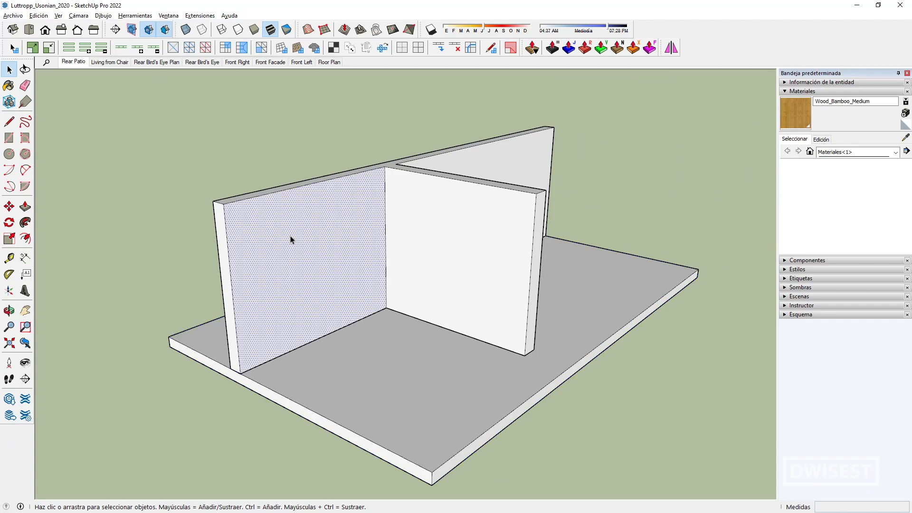
Select all the connected wall geometry, make it a group separate from the slab, and clear the selection
triple_click(281, 263)
left_click(39, 16)
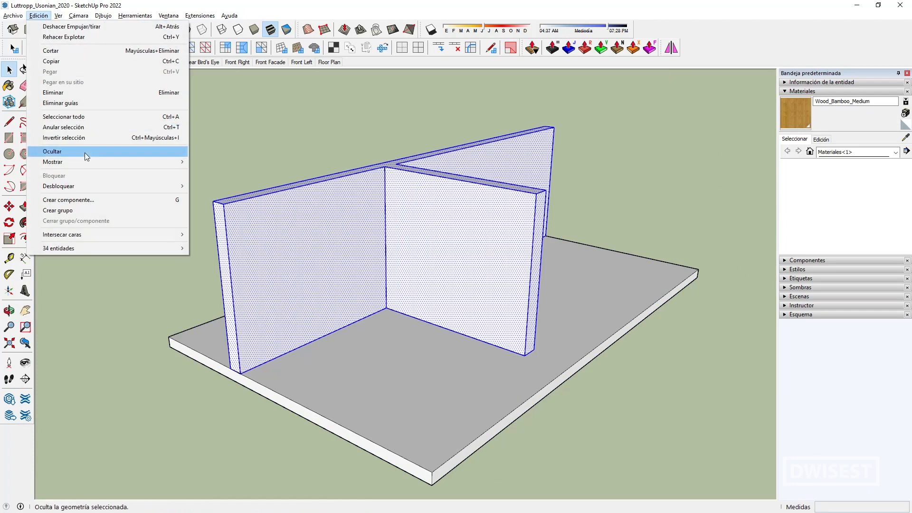
left_click(66, 210)
left_click(276, 154)
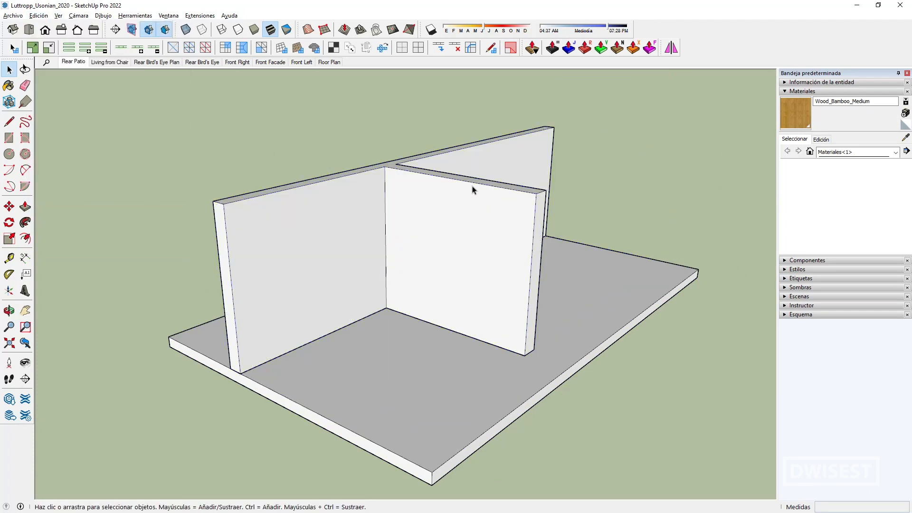
Bring the house and the small sample model into view together and select the sample's wall group
middle_click_drag(544, 193, 519, 201)
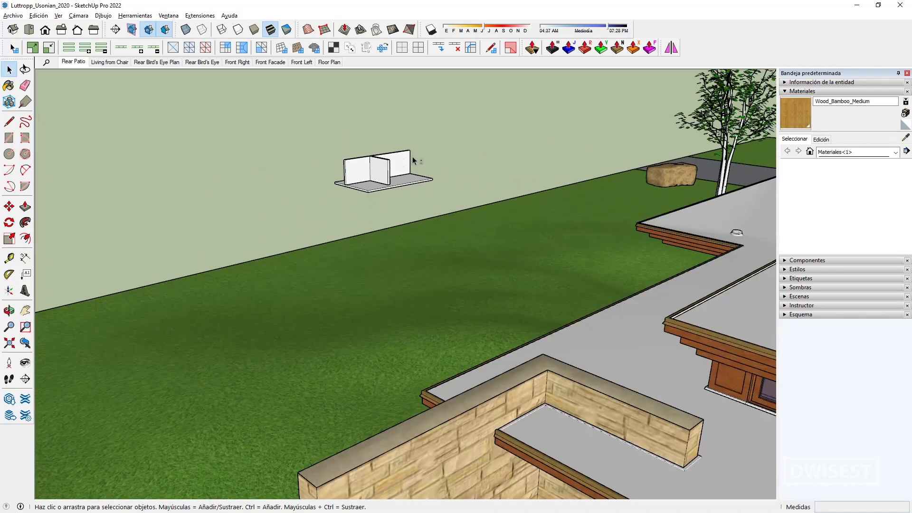
middle_click_drag(407, 159, 271, 142, "shift")
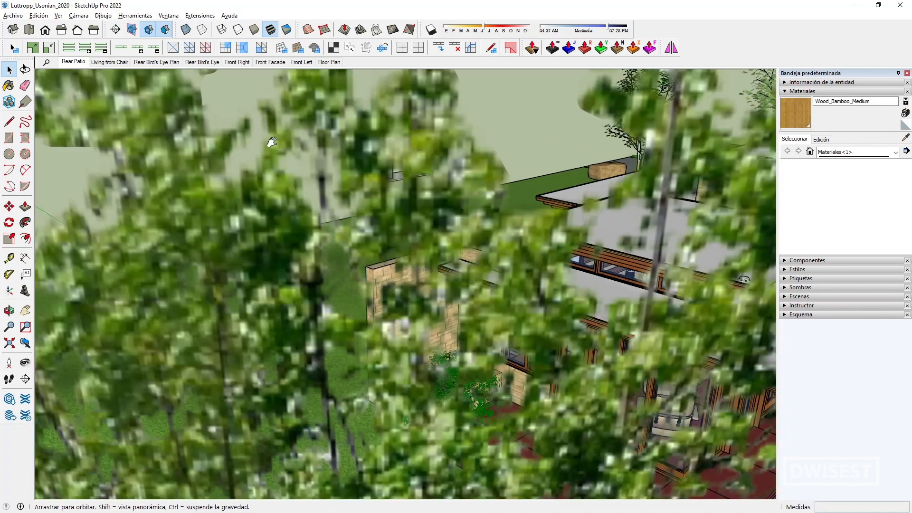
scroll(617, 232, "up", 3)
middle_click_drag(617, 232, 149, 155, "shift")
scroll(589, 328, "up", 3)
middle_click_drag(589, 328, 271, 219, "shift")
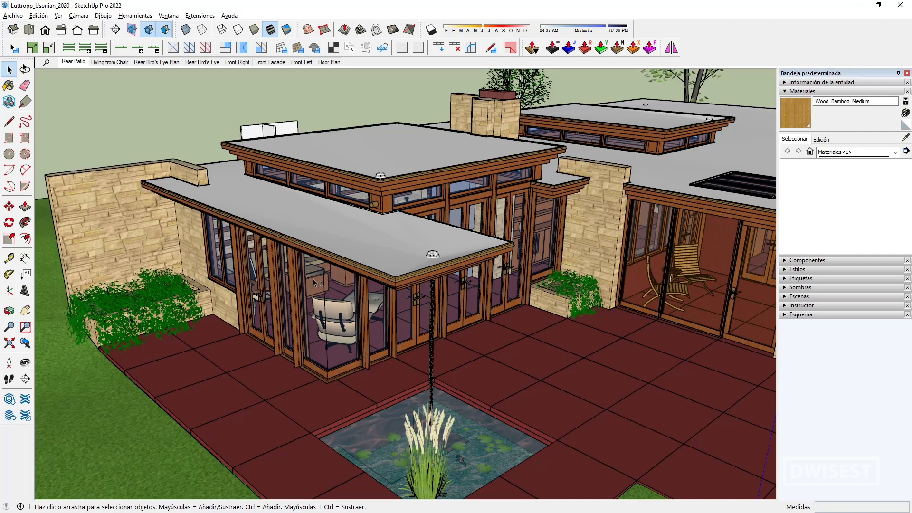
middle_click_drag(273, 145, 298, 217, "shift")
left_click(280, 168)
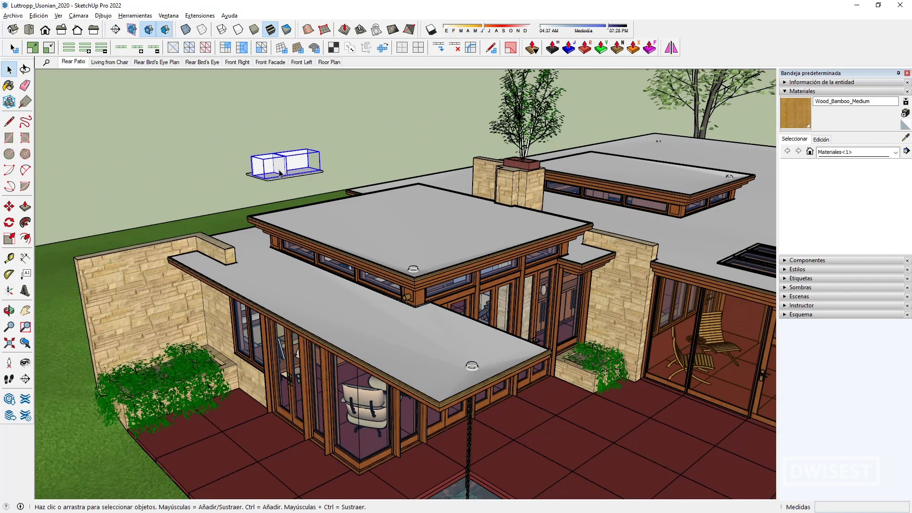
Isolate the house's stone wall group beside the planter from the rest of the model
left_click(177, 298)
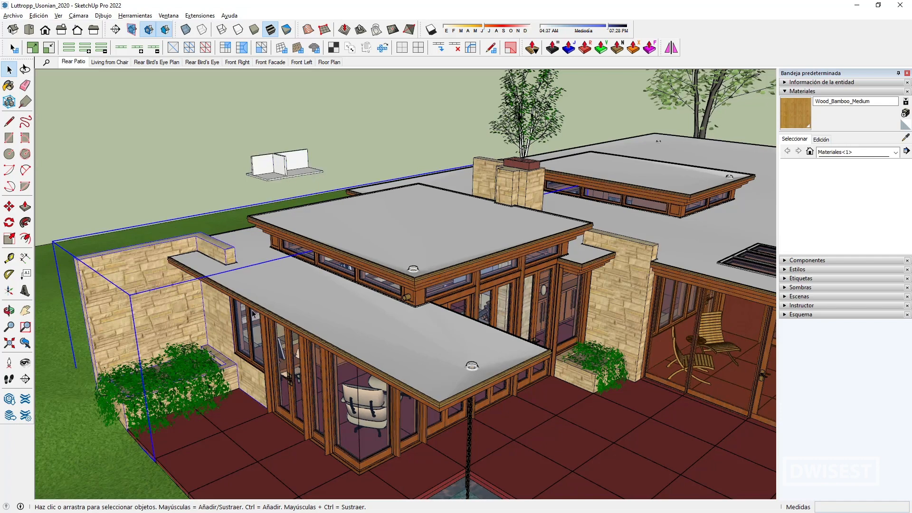
right_click(169, 309)
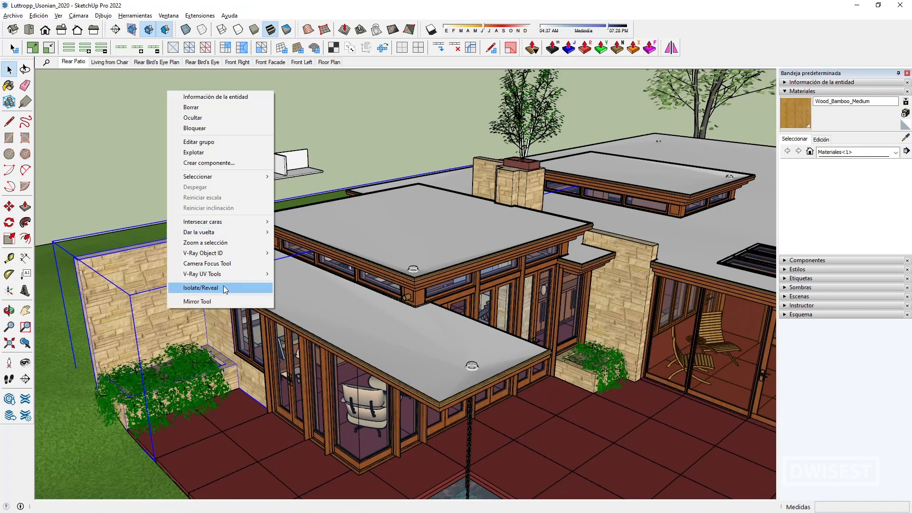
left_click(223, 287)
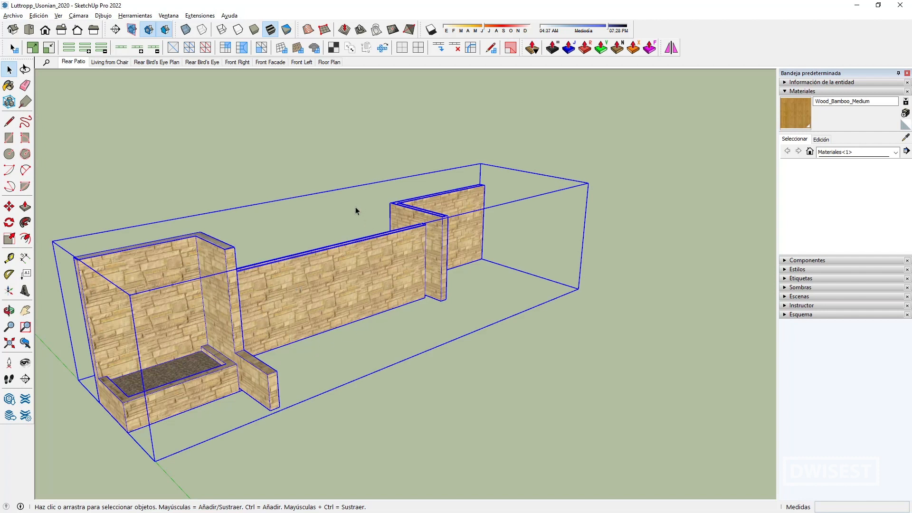
Show the entity information of the house's stone wall group and bring the rest of the model back into view
left_click(829, 83)
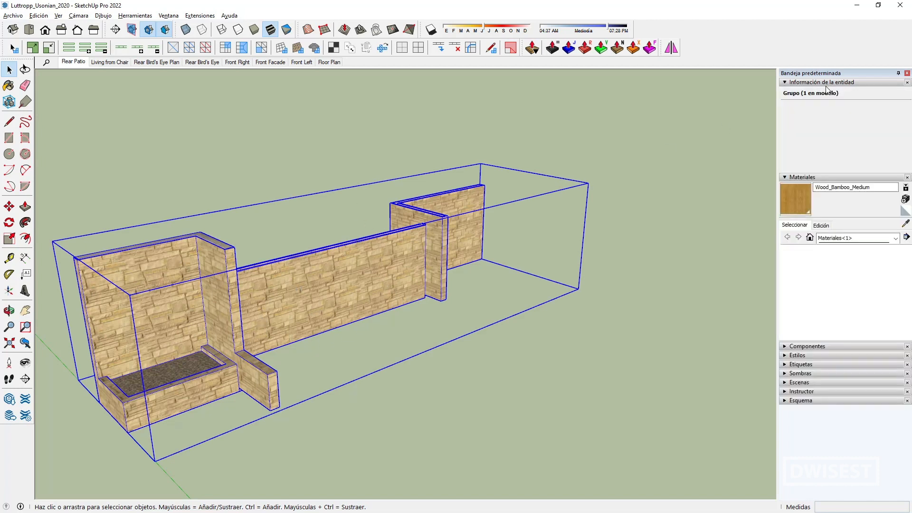
left_click(342, 195)
left_click(172, 251)
right_click(171, 250)
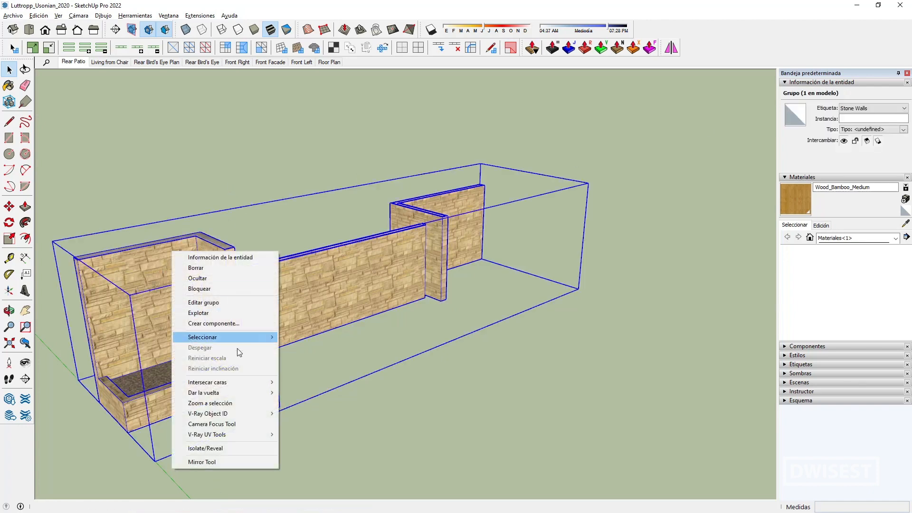
left_click(215, 448)
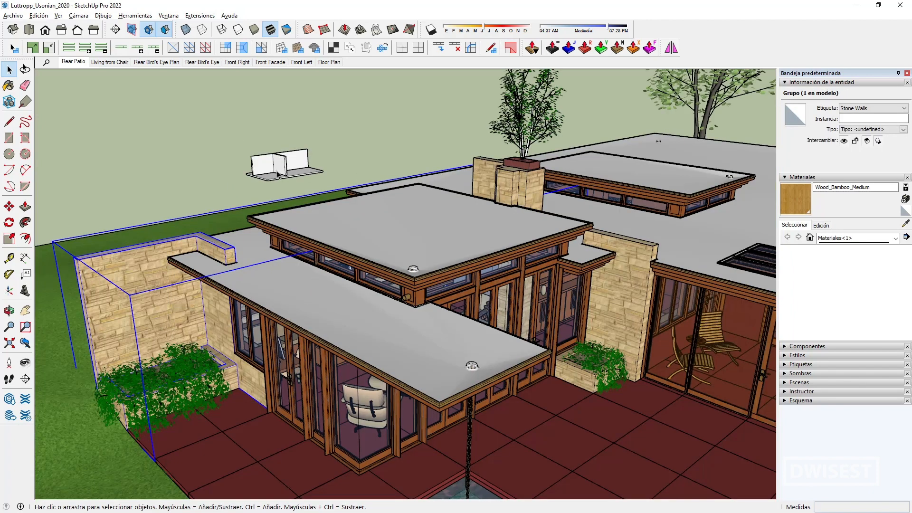
Check the entity information of the sample's wall group and of its slab group
left_click(278, 174)
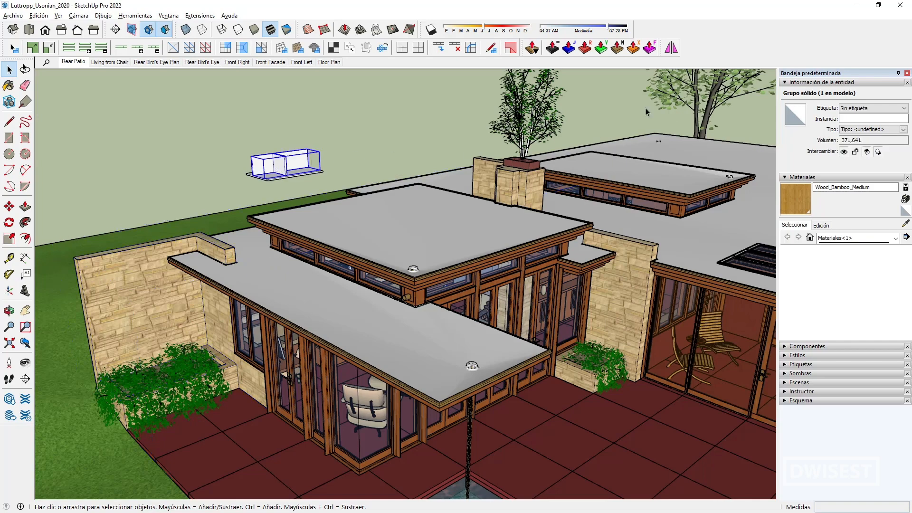
left_click(261, 180)
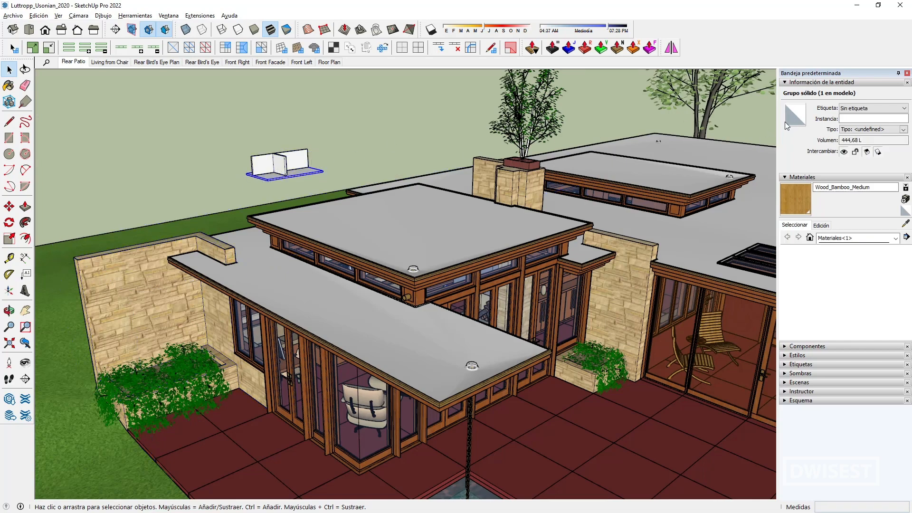
middle_click_drag(283, 124, 559, 229)
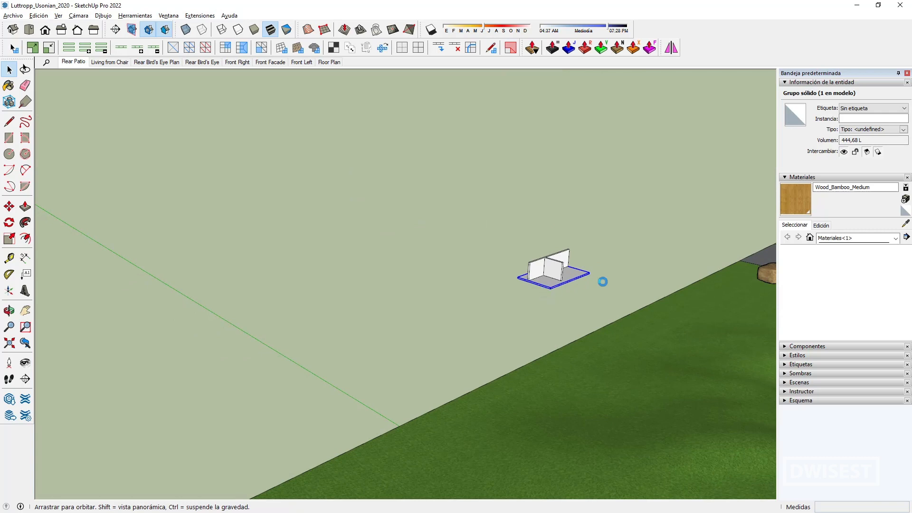
scroll(561, 274, "up", 10)
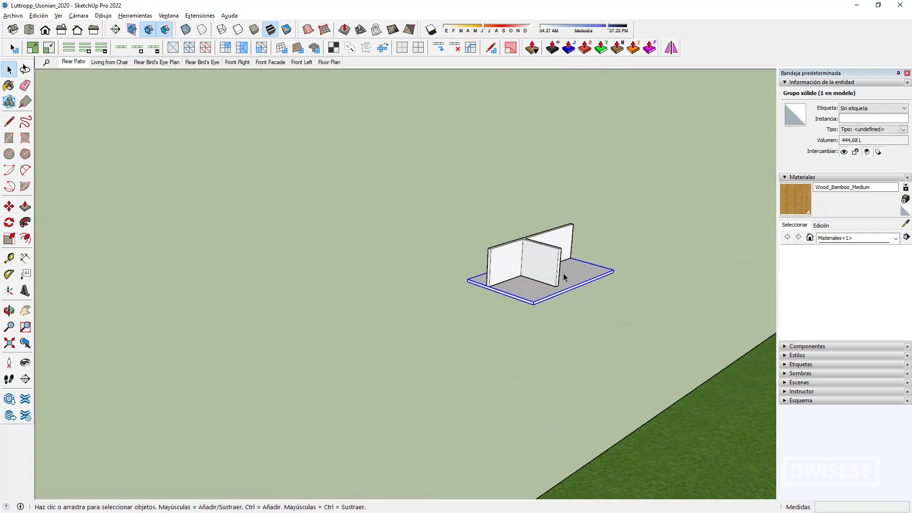
Open the sample's wall group for editing and shorten the short wall by pushing its end face in about 0.59 m
double_click(347, 234)
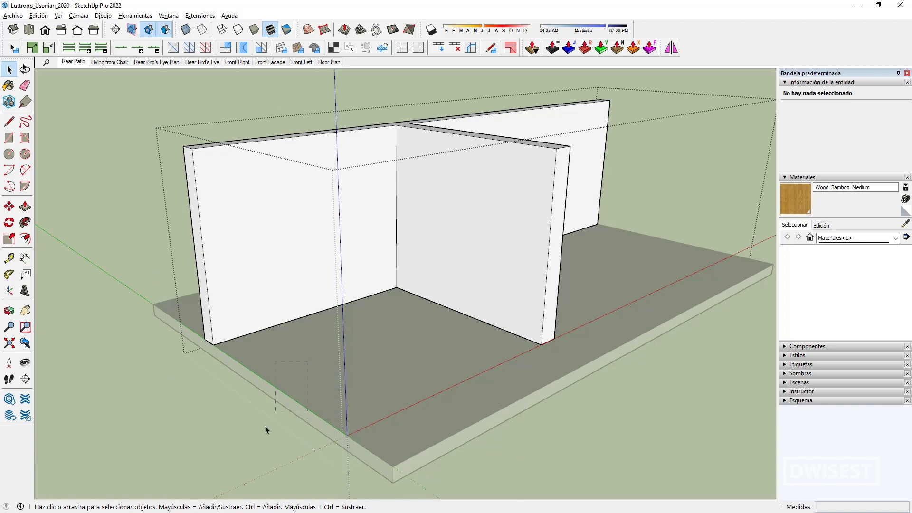
key("p")
left_click(554, 275)
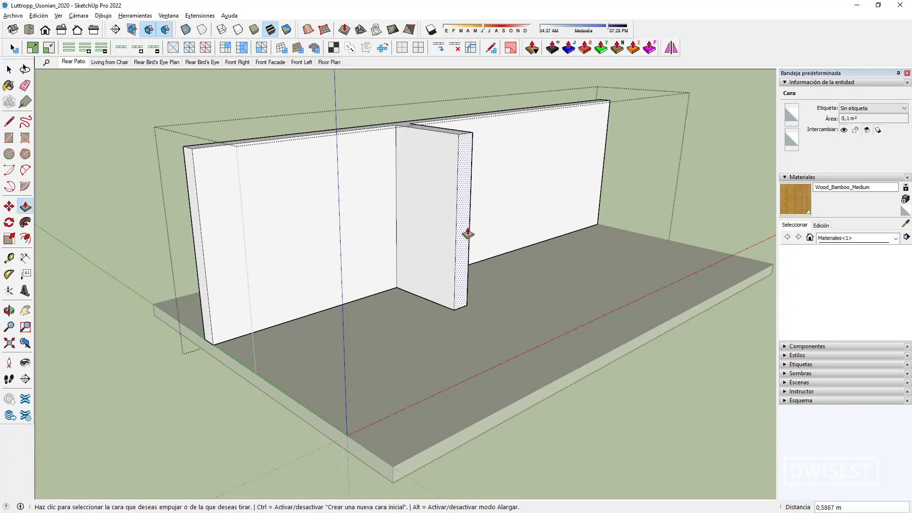
left_click(451, 234)
Thin the long wall from both sides, pushing its rear face in about 0.05 m, and thin the short wall
left_click(342, 237)
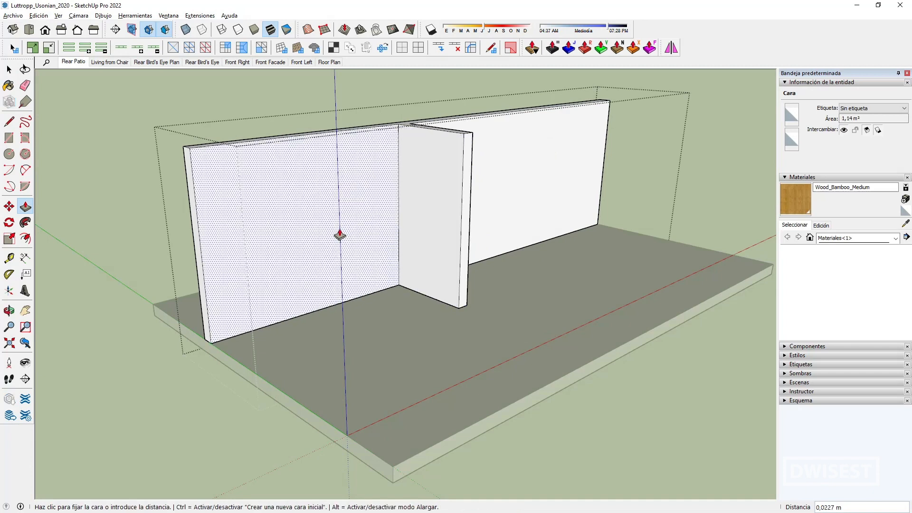
left_click(367, 250)
middle_click_drag(367, 250, 682, 305)
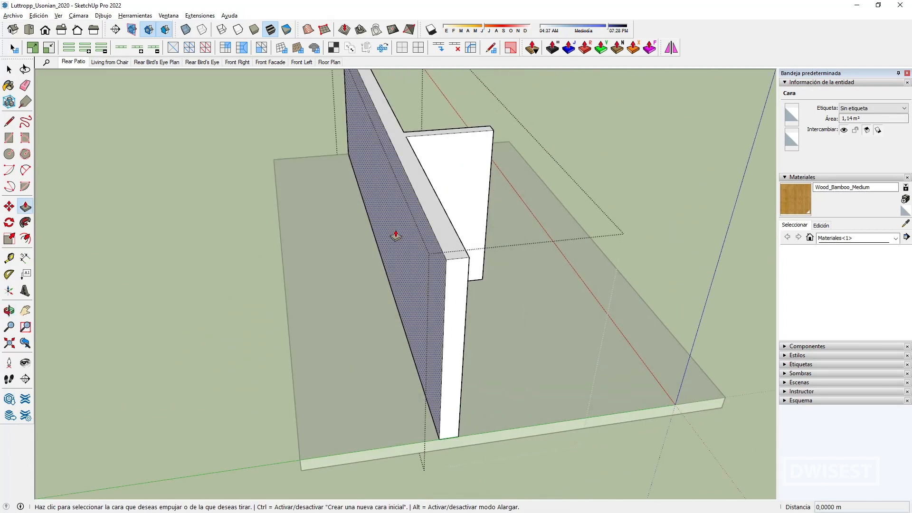
left_click(390, 217)
left_click(393, 213)
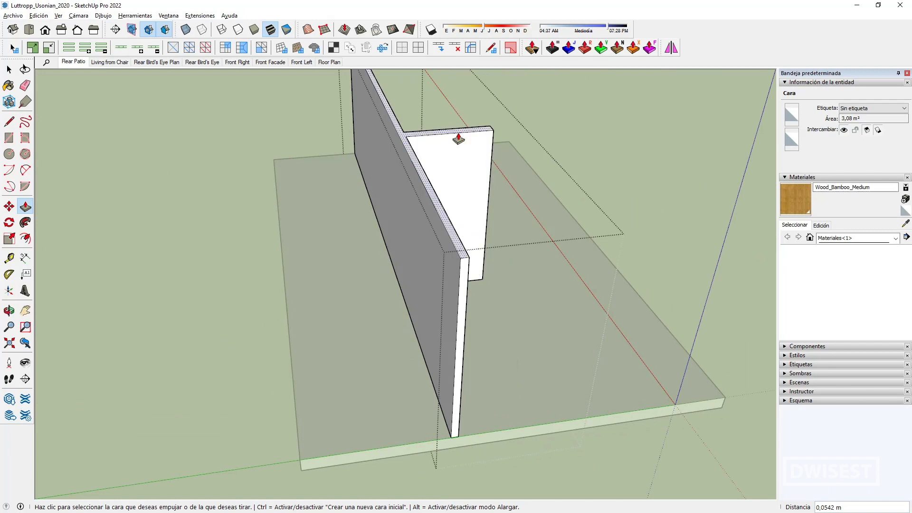
left_click(460, 143)
left_click(468, 258)
Finish editing the wall group and delete the objects enclosed by a selection window near the sample
middle_click_drag(468, 258, 238, 188)
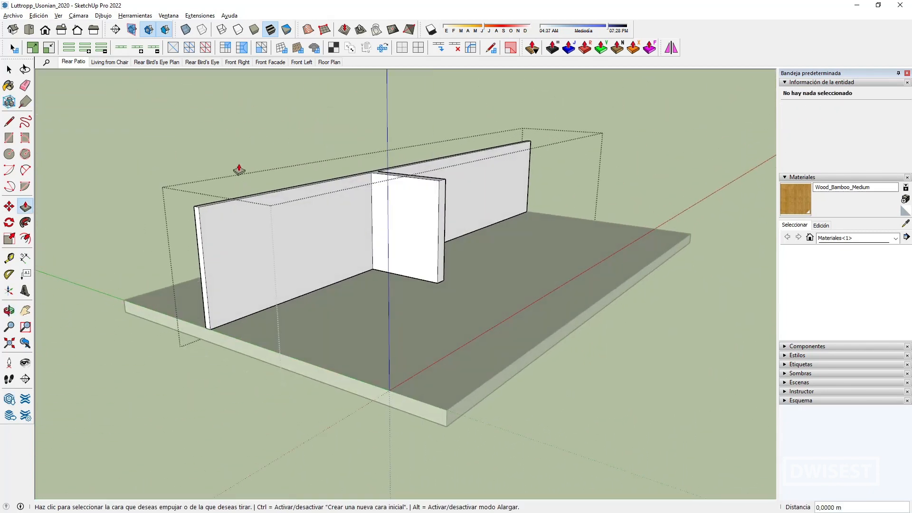
key("space")
left_click(236, 164)
scroll(207, 184, "down", 3)
left_click_drag(128, 133, 508, 296)
key("Delete")
Select the sample's wall group and explode it into loose geometry
middle_click_drag(506, 233, 497, 182)
scroll(576, 290, "down", 5)
scroll(562, 382, "up", 3)
scroll(562, 382, "up", 3)
middle_click_drag(562, 382, 428, 373)
key("space")
left_click(397, 366)
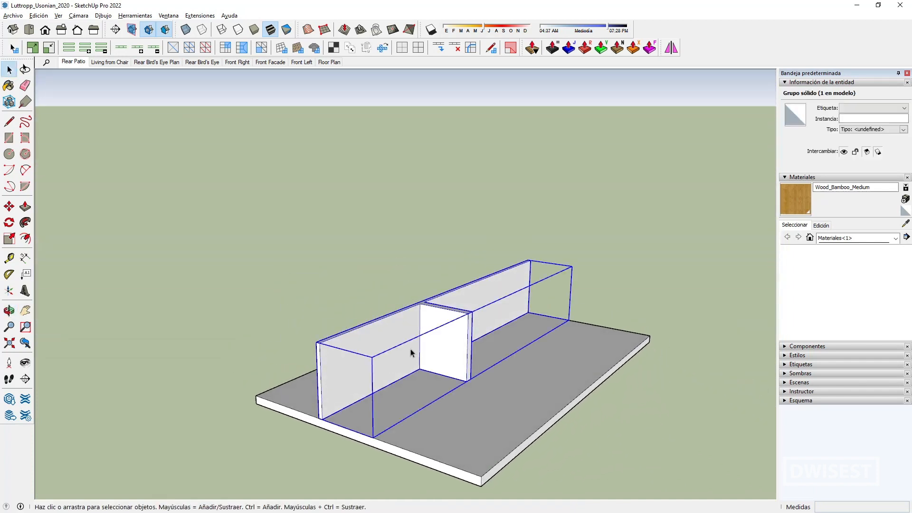
right_click(410, 349)
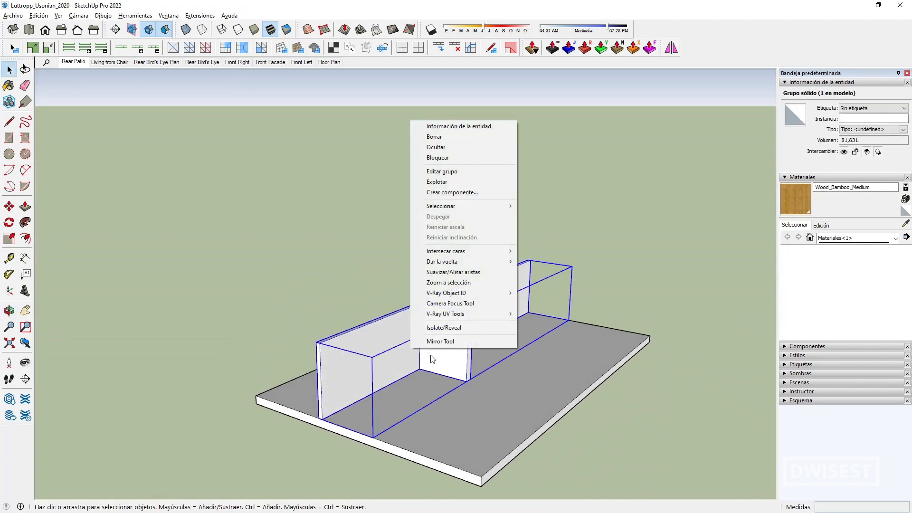
left_click(452, 183)
Turn all the connected wall geometry into a component with the definition name Muro, replacing the selection
triple_click(360, 363)
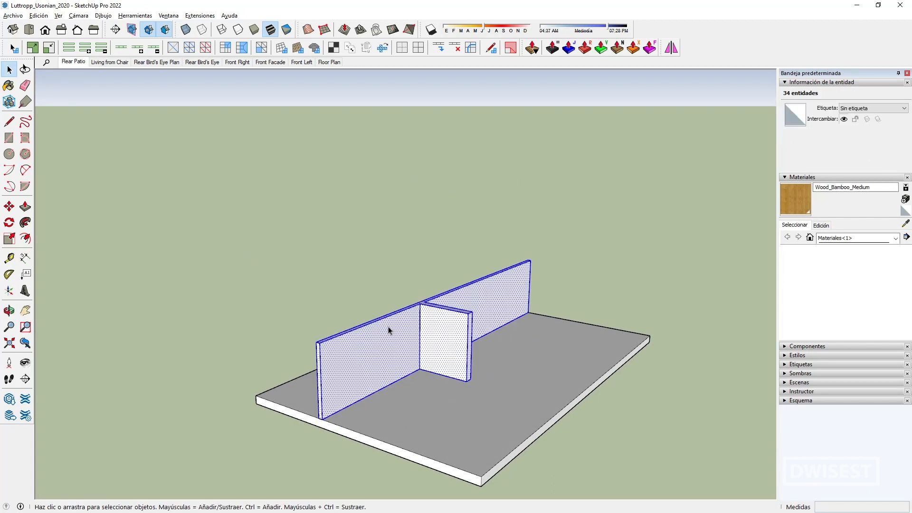
middle_click_drag(389, 328, 498, 306)
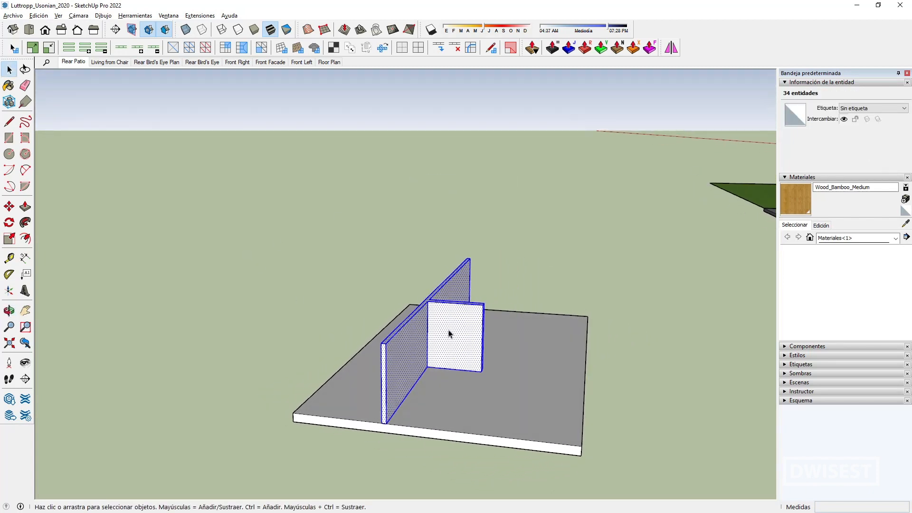
right_click(449, 334)
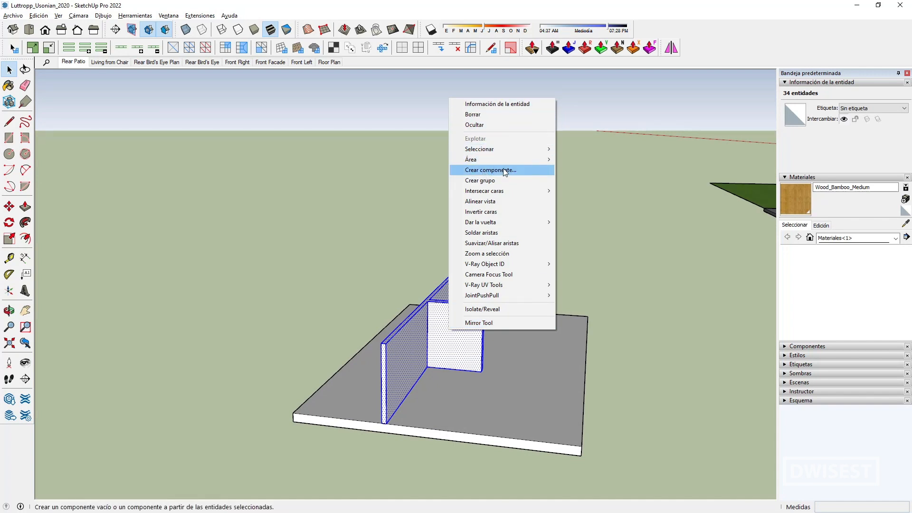
left_click(453, 170)
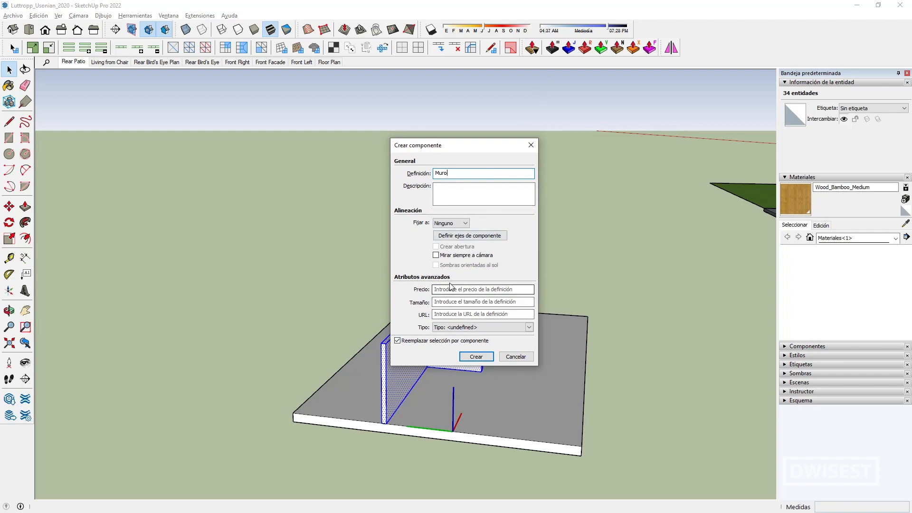
left_click(450, 225)
left_click(455, 223)
left_click(482, 359)
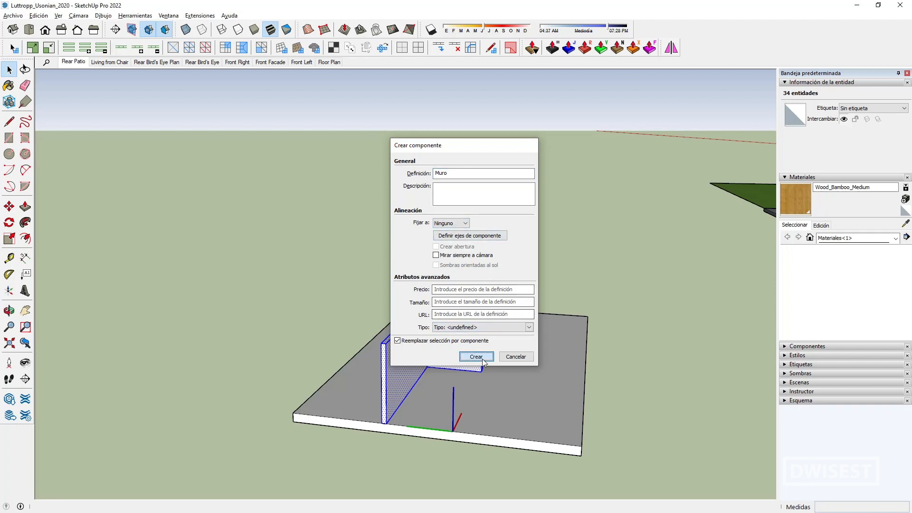
Select the new wall component on the slab and check its entity information
left_click(312, 274)
scroll(411, 320, "up", 2)
left_click(430, 335)
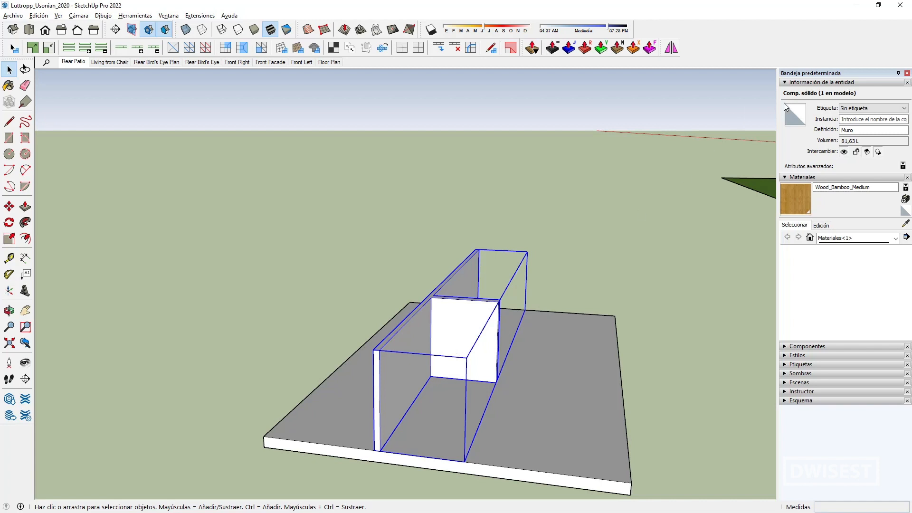
left_click(369, 277)
left_click(416, 367)
left_click(508, 216)
scroll(517, 270, "up", 2)
left_click(422, 351)
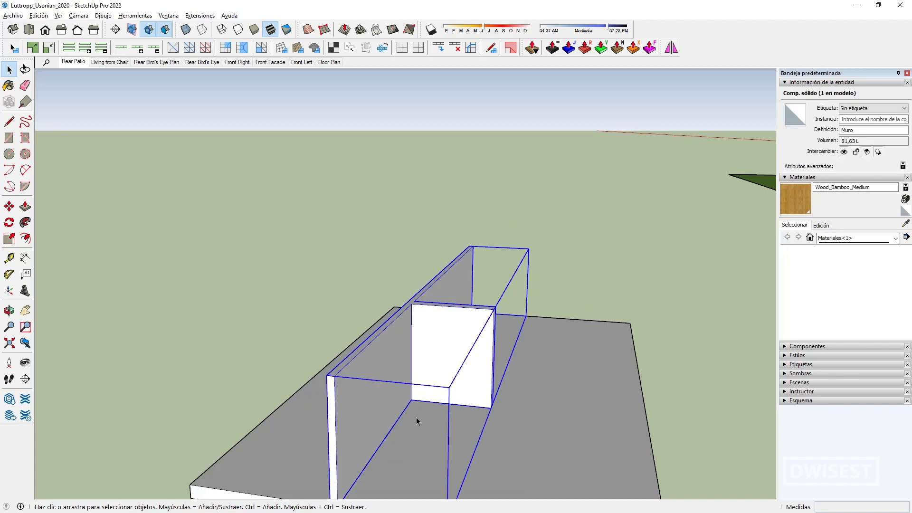
Open the component browser and look at the available collections, keeping the components in the current model listed
left_click(787, 346)
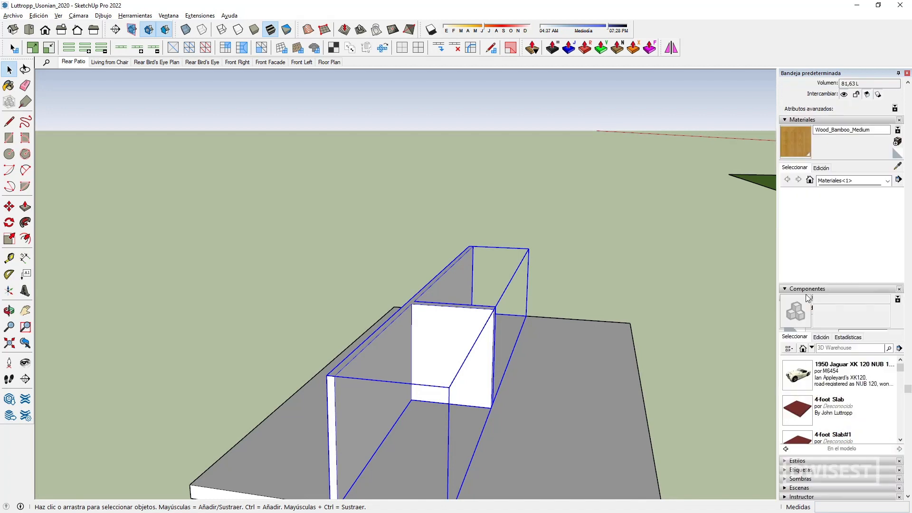
left_click(813, 290)
left_click(811, 347)
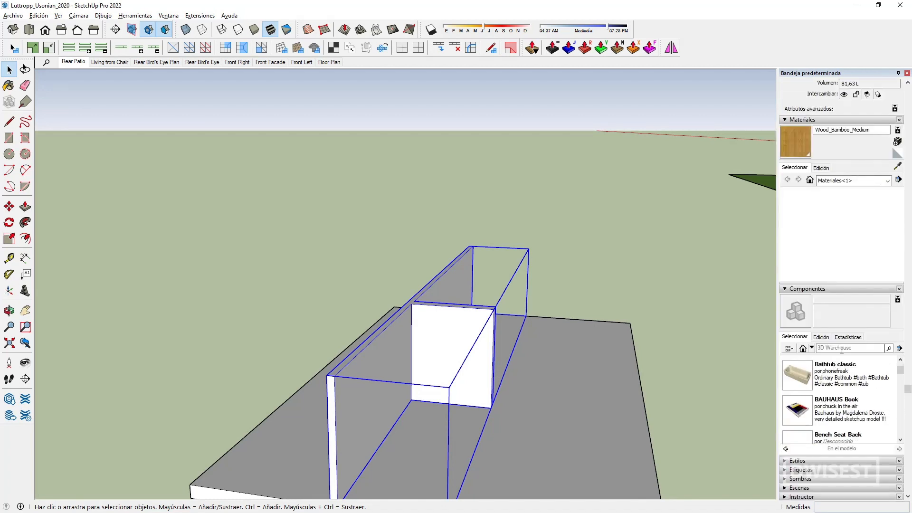
left_click(842, 346)
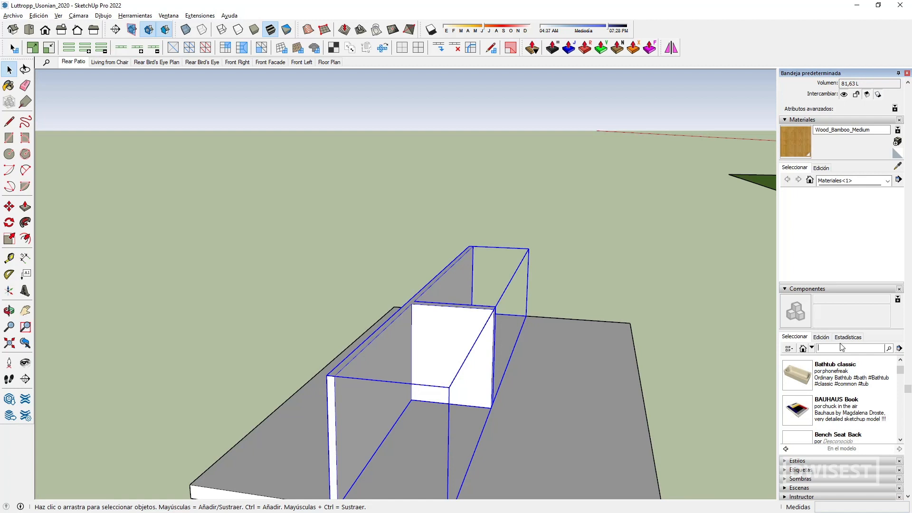
left_click(812, 348)
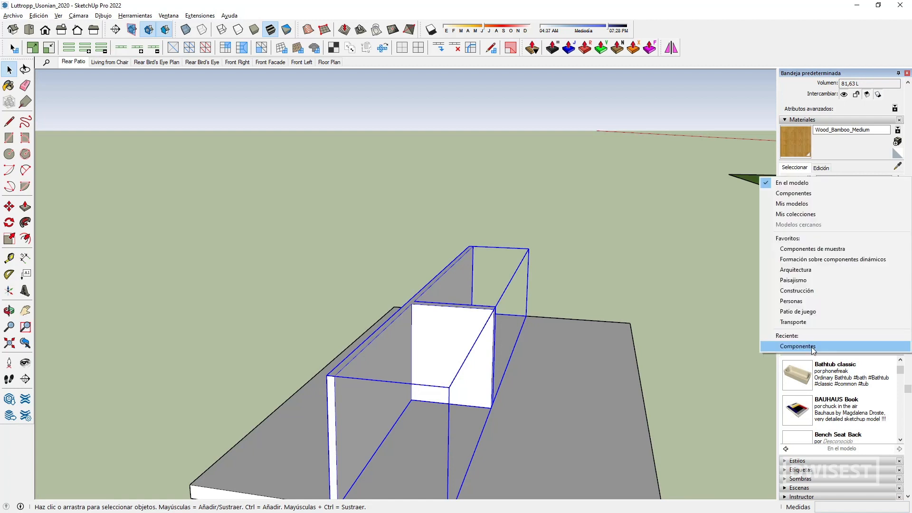
left_click(809, 193)
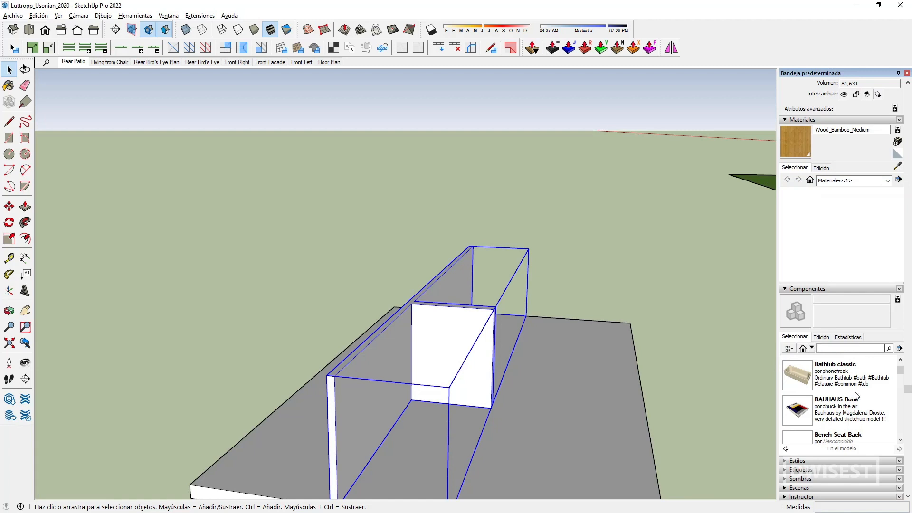
Look through the model's component list for the Muro wall component
scroll(853, 387, "down", 2)
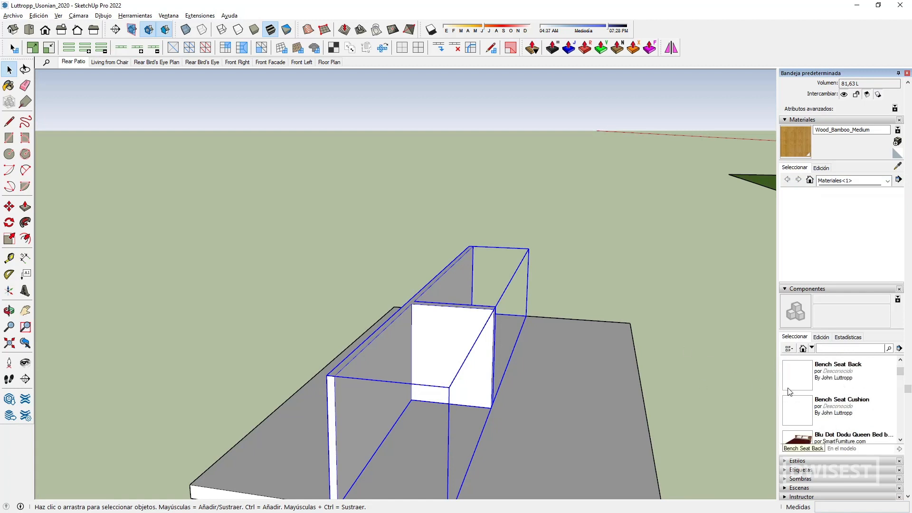
scroll(797, 385, "down", 3)
left_click(817, 382)
scroll(823, 380, "down", 10)
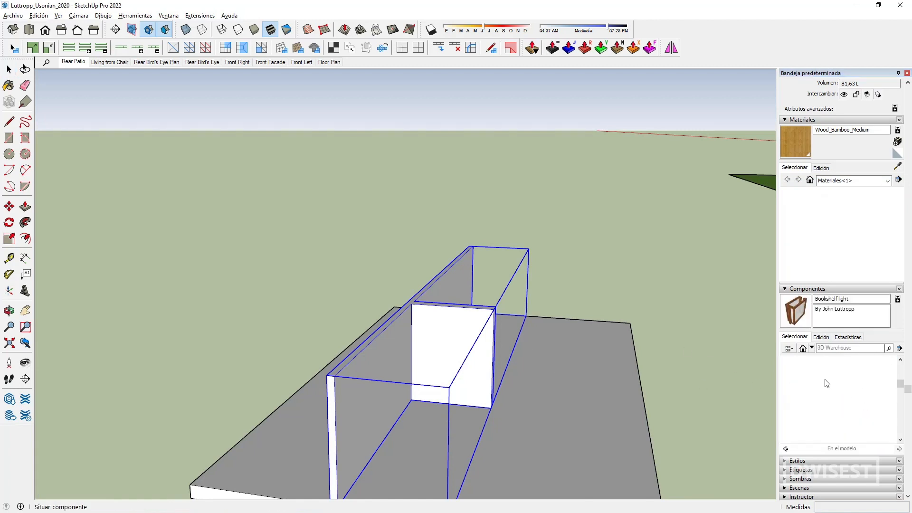
scroll(826, 383, "down", 10)
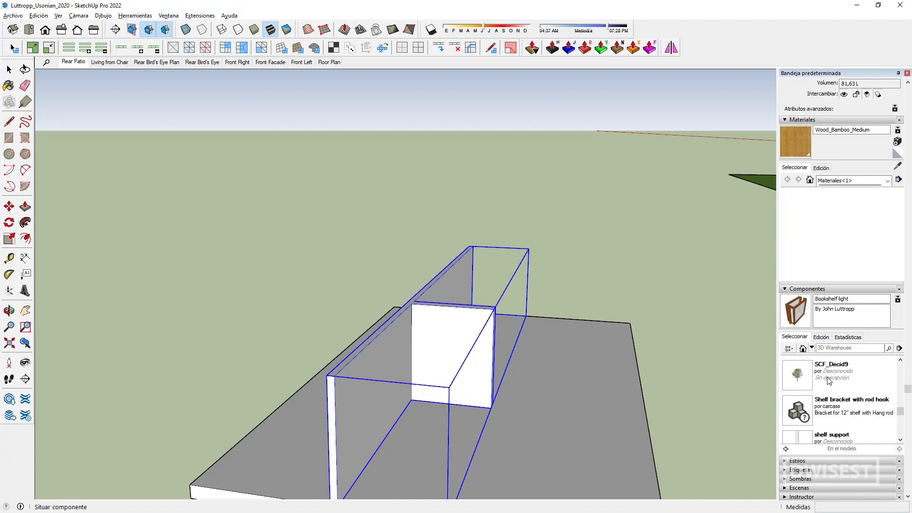
scroll(827, 380, "down", 10)
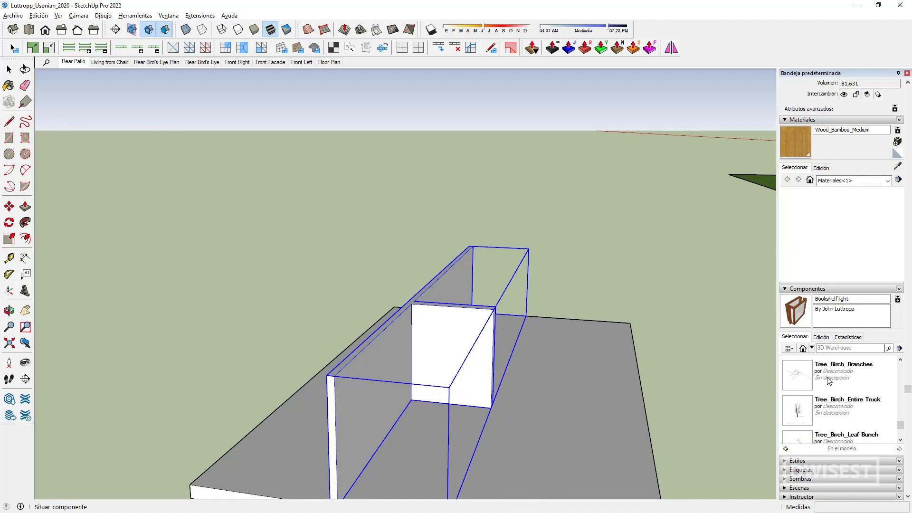
scroll(828, 379, "down", 10)
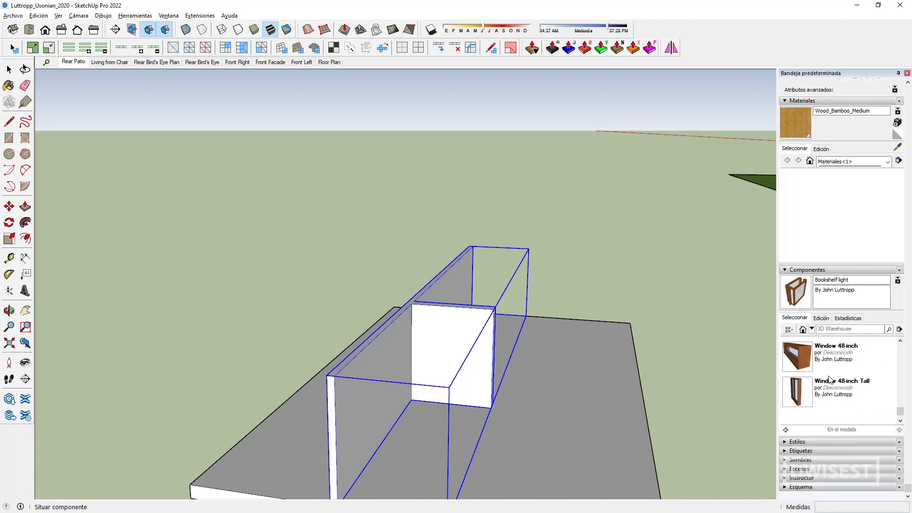
scroll(829, 380, "up", 8)
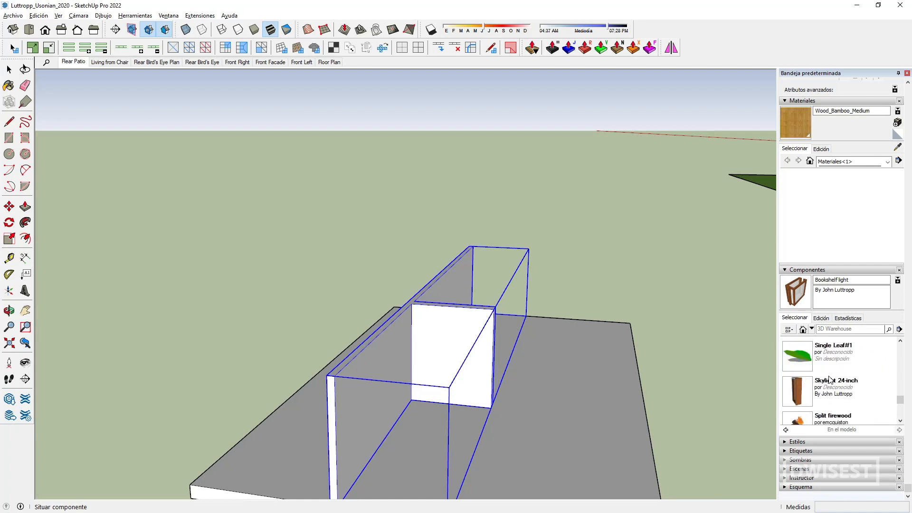
scroll(829, 380, "up", 8)
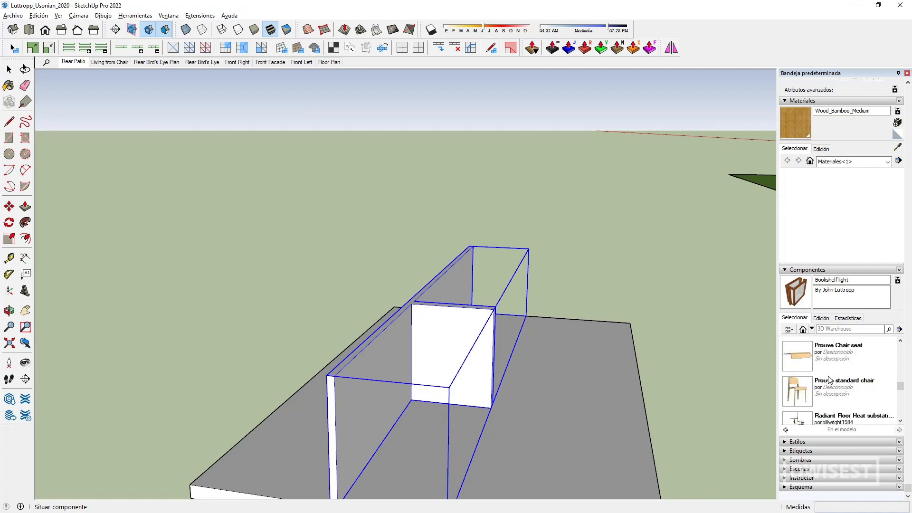
scroll(829, 380, "up", 6)
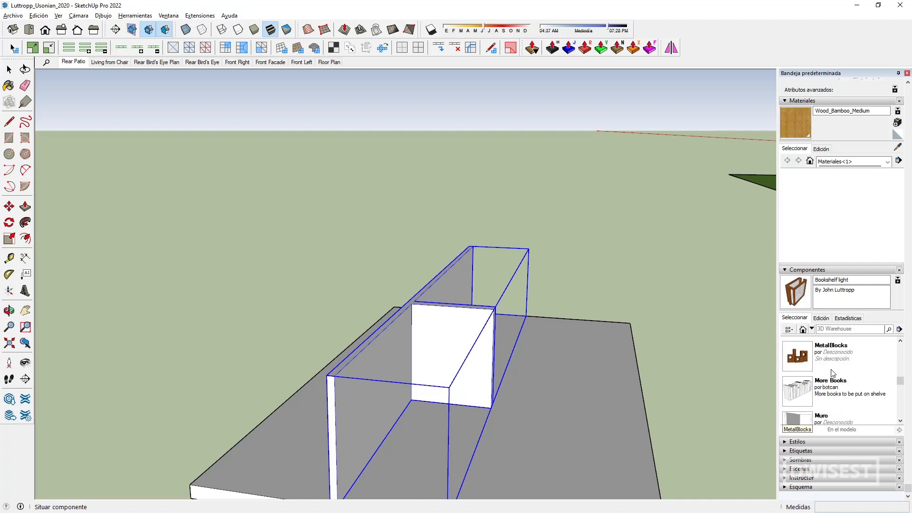
Place two further instances of the Muro component on the open ground behind the slab, one on each side
scroll(829, 403, "down", 1)
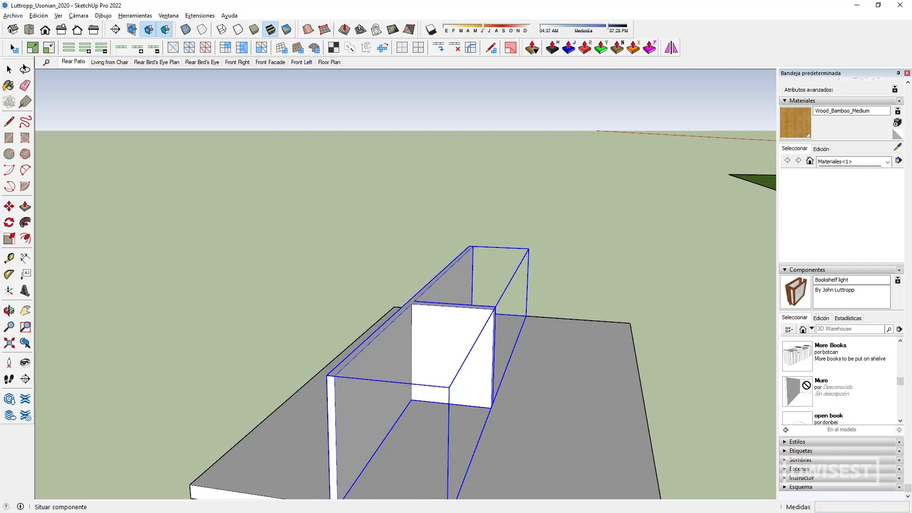
left_click(180, 364)
key("m")
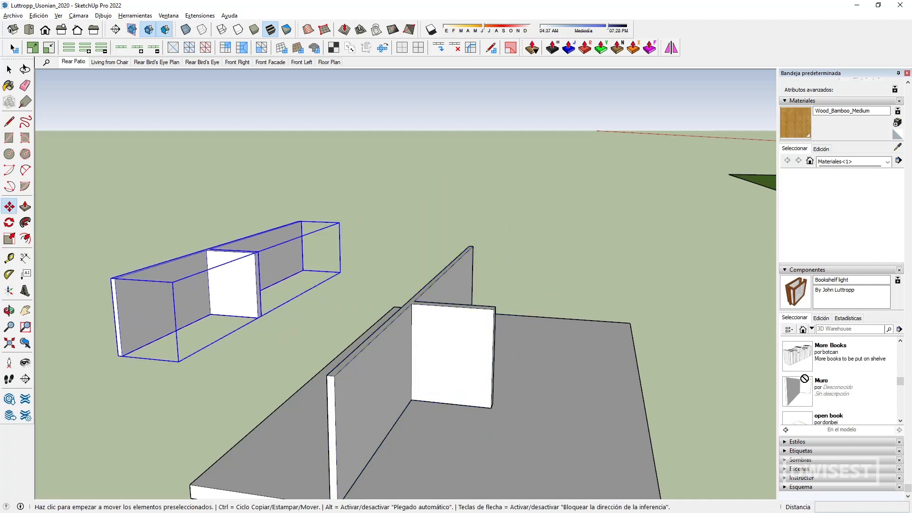
left_click_drag(804, 378, 548, 260)
scroll(427, 261, "down", 3)
key("space")
left_click(379, 249)
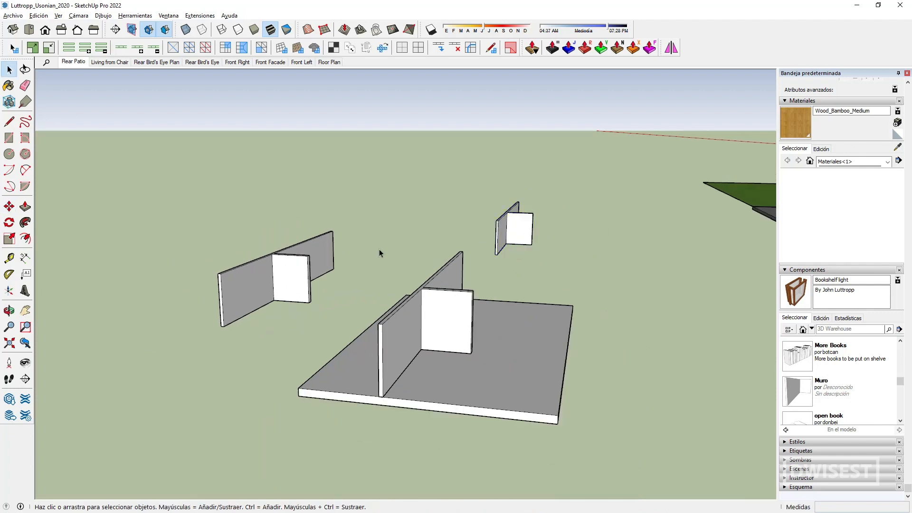
Insert the LG Electronics 4.2 cu. ft. compact condensing dryer component from the model's list on the ground beside the slab
scroll(379, 249, "down", 5)
scroll(829, 371, "up", 4)
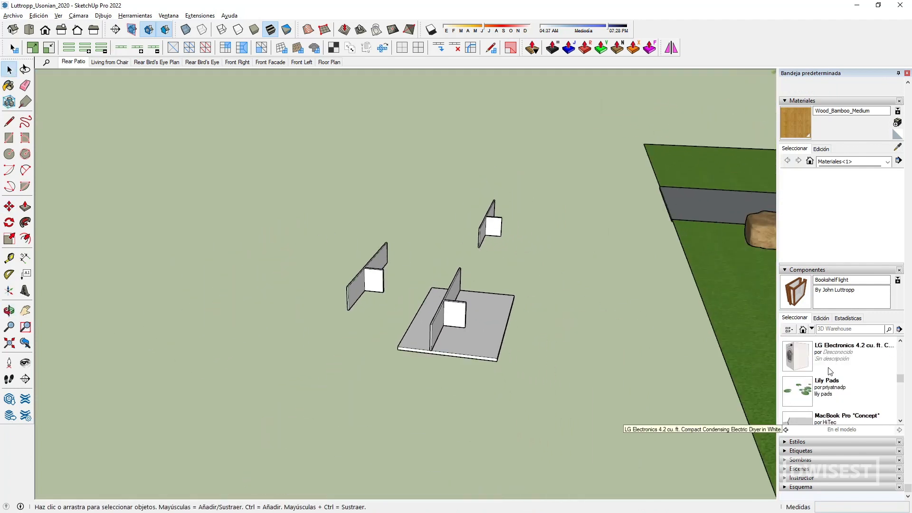
left_click_drag(837, 357, 546, 307)
scroll(546, 288, "up", 4)
middle_click_drag(531, 283, 266, 318)
key("space")
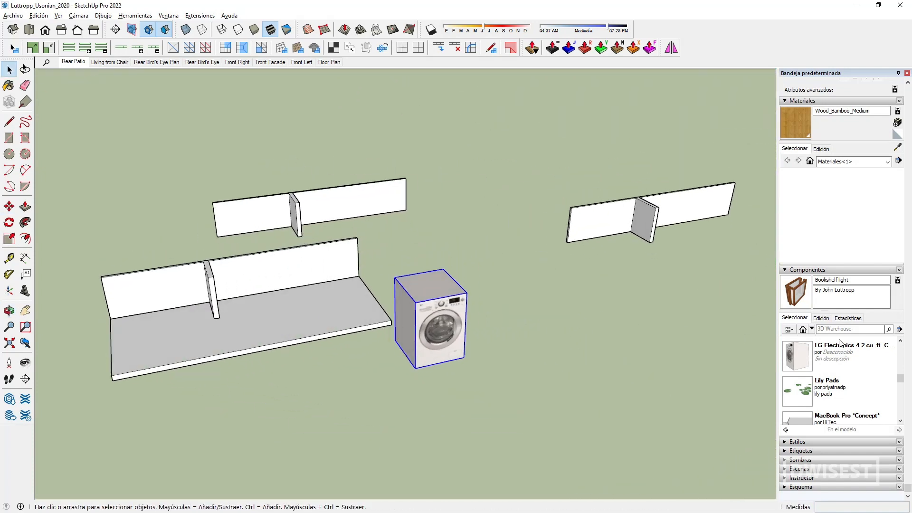
Insert the kitchen sink component on the ground beside the dryer
scroll(850, 368, "up", 2)
scroll(852, 370, "up", 1)
left_click_drag(836, 394, 556, 315)
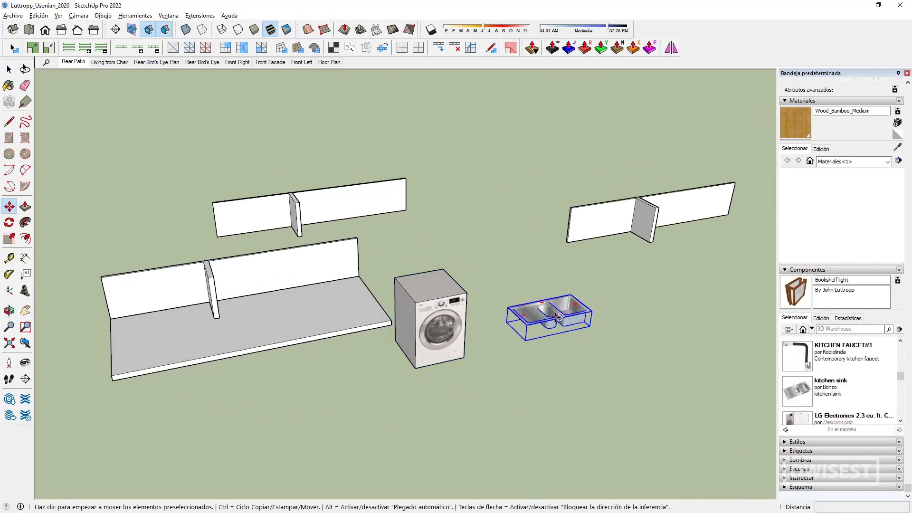
Insert the Kitchen faucet component, the plain one without a number, on the ground behind the sink
scroll(555, 316, "up", 4)
scroll(554, 314, "up", 1)
scroll(865, 379, "up", 2)
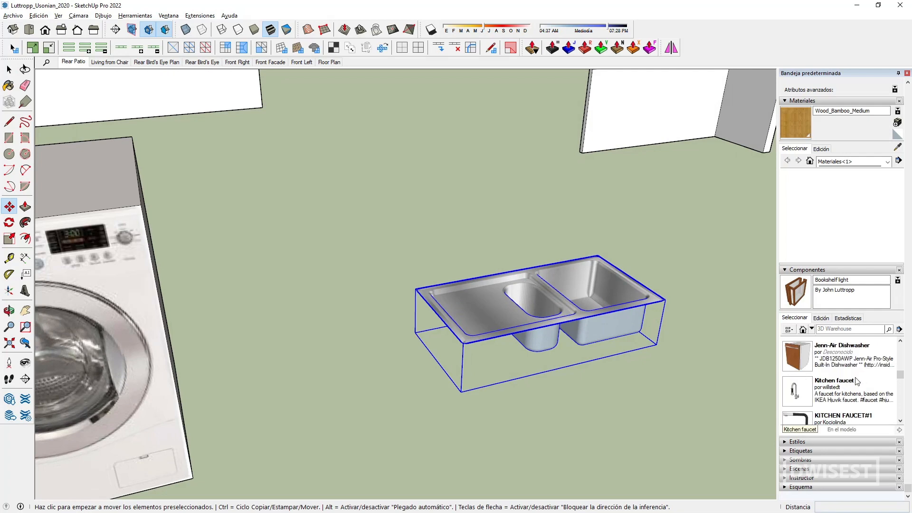
left_click_drag(839, 383, 478, 341)
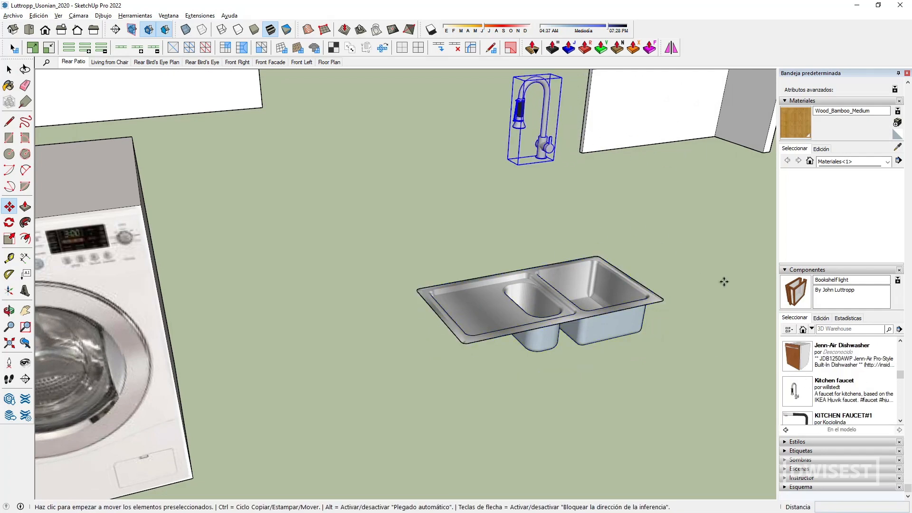
middle_click_drag(723, 281, 558, 258)
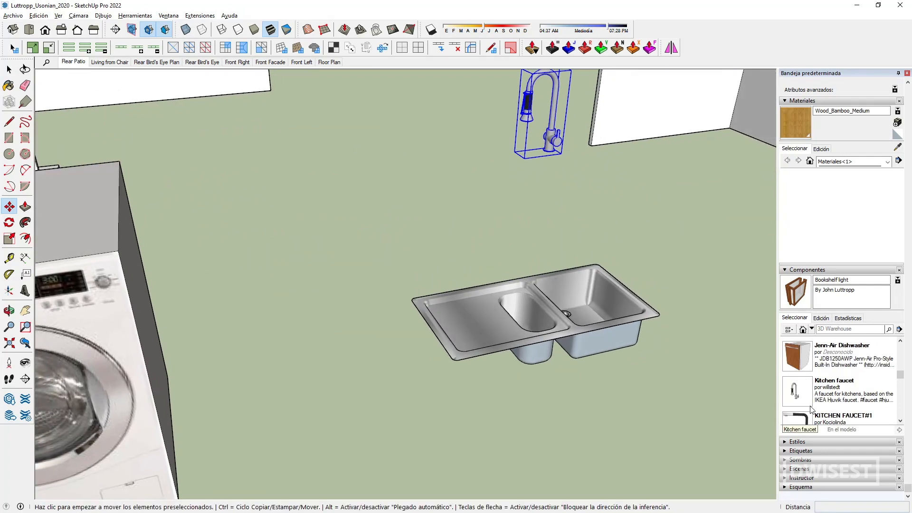
Insert the French Doors component upright between the dryer and the wall copies, and leave it deselected
scroll(831, 370, "up", 2)
scroll(831, 370, "up", 4)
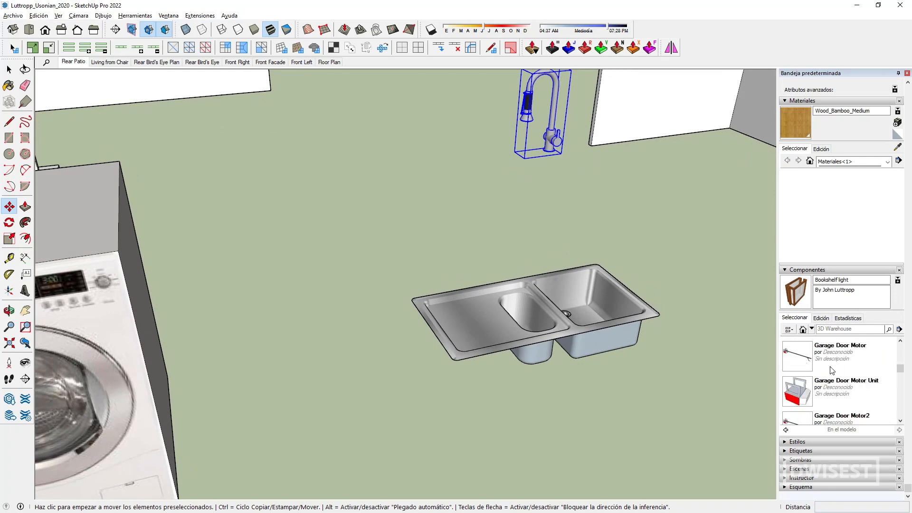
scroll(832, 370, "up", 4)
scroll(833, 367, "down", 2)
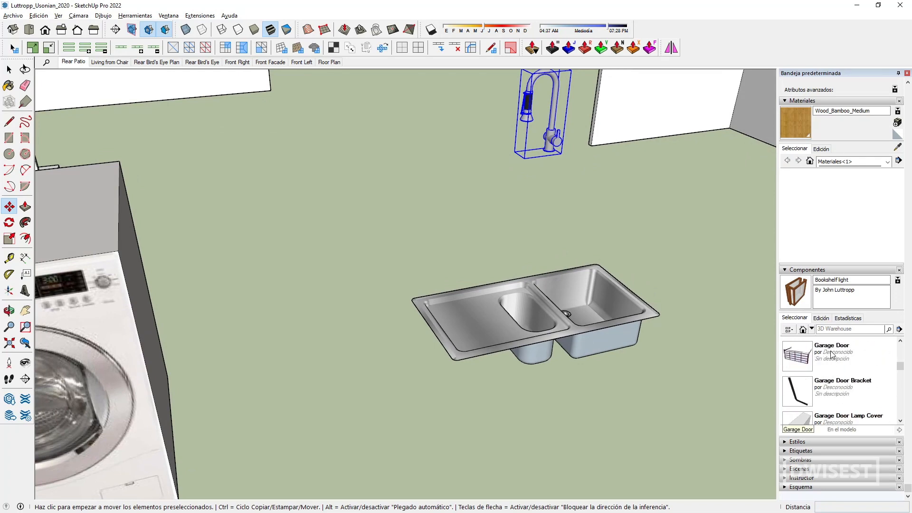
scroll(833, 363, "up", 2)
left_click(833, 363)
scroll(380, 280, "down", 3)
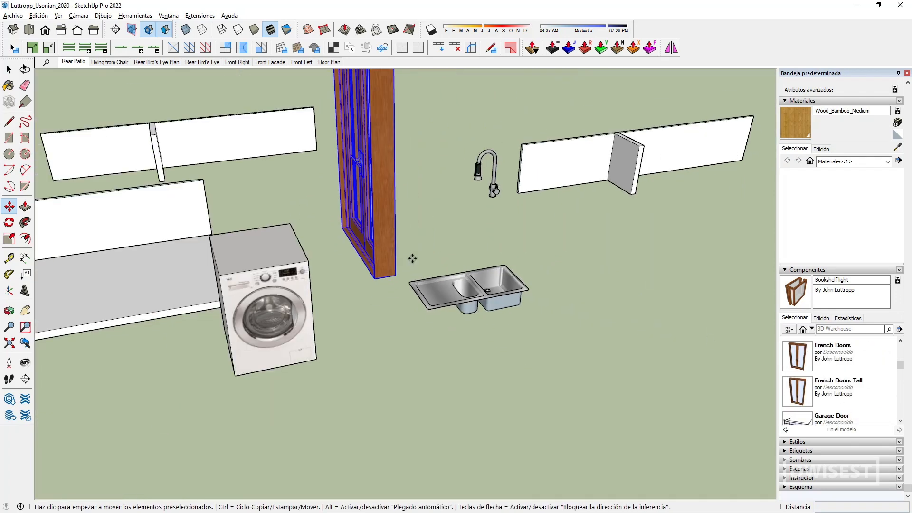
middle_click_drag(413, 258, 432, 219)
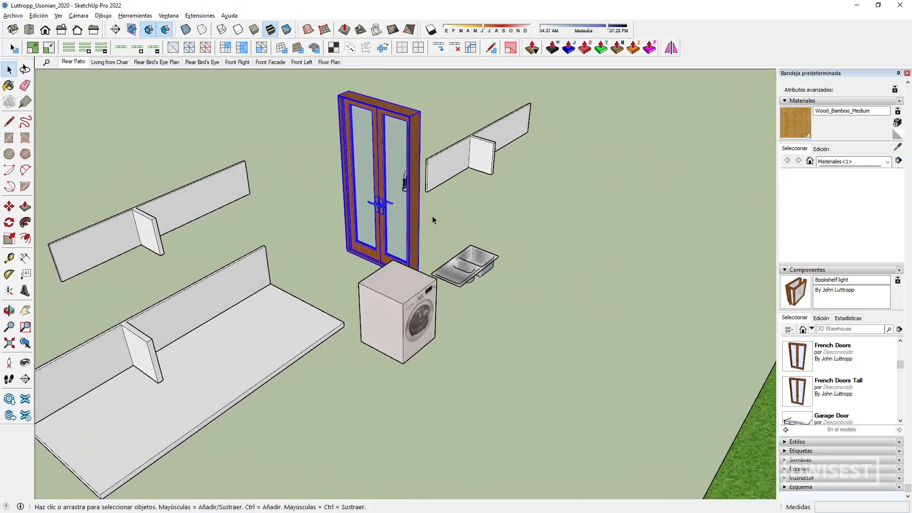
double_click(383, 158)
left_click(319, 163)
scroll(302, 165, "down", 3)
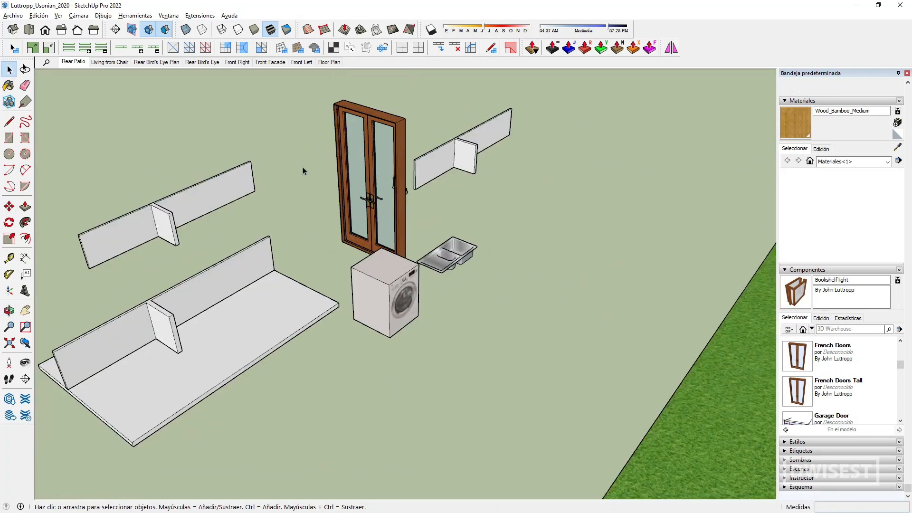
Select the original floor slab group and check its entity information
middle_click_drag(303, 167, 506, 264)
left_click(487, 339)
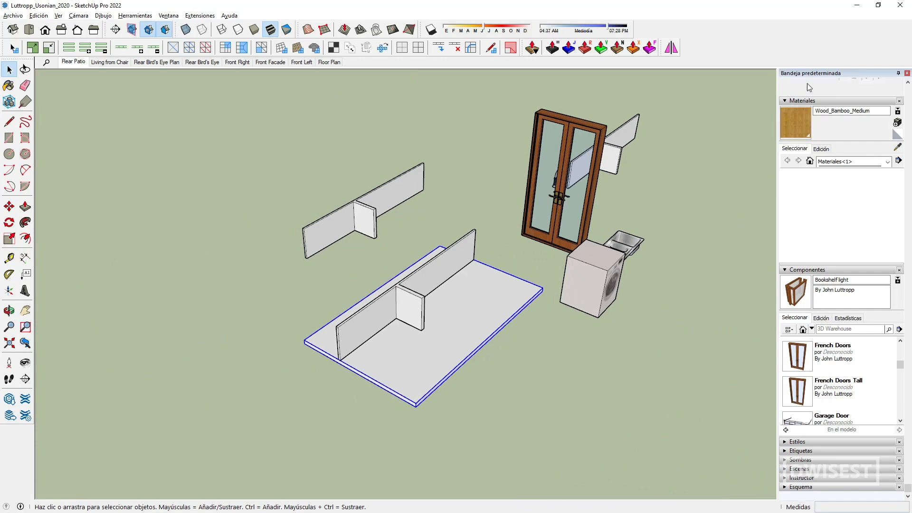
scroll(813, 130, "up", 2)
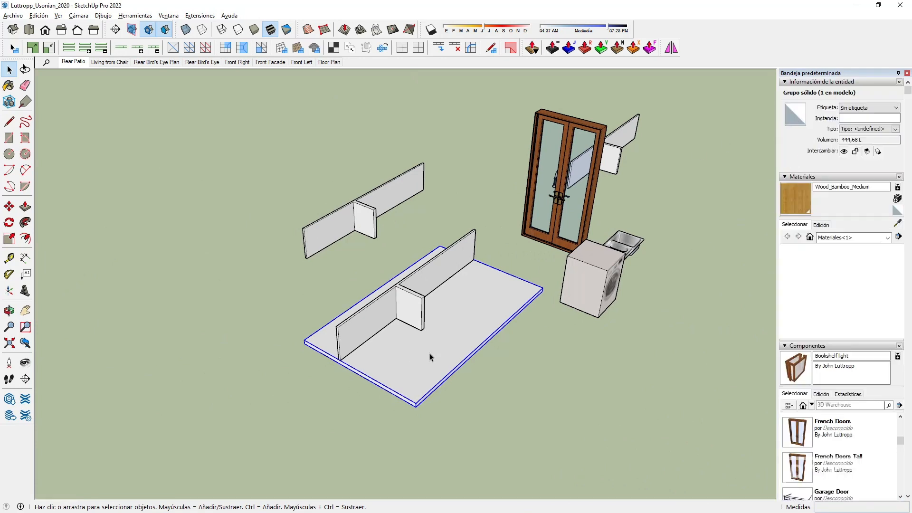
Copy the slab group with the Move tool to the open ground beyond the nearest separate wall component
key("m")
key("ctrl")
left_click(397, 369)
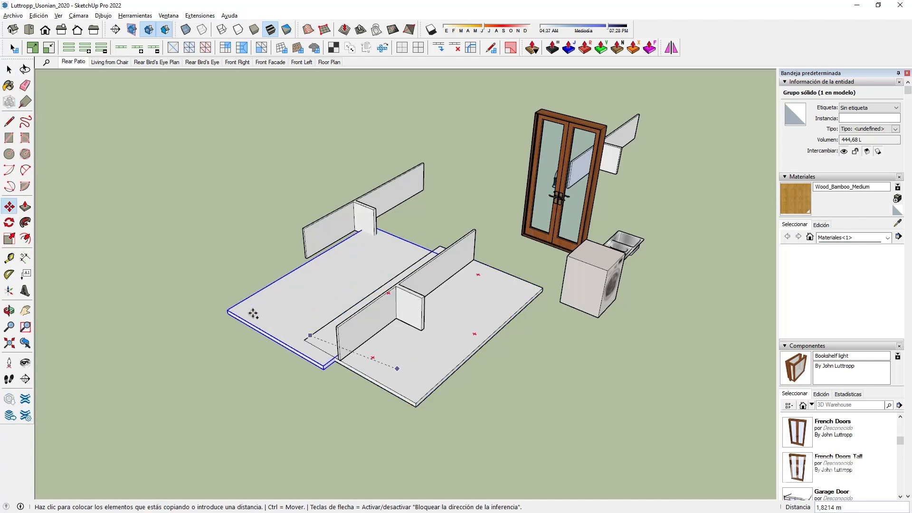
left_click(179, 246)
key("space")
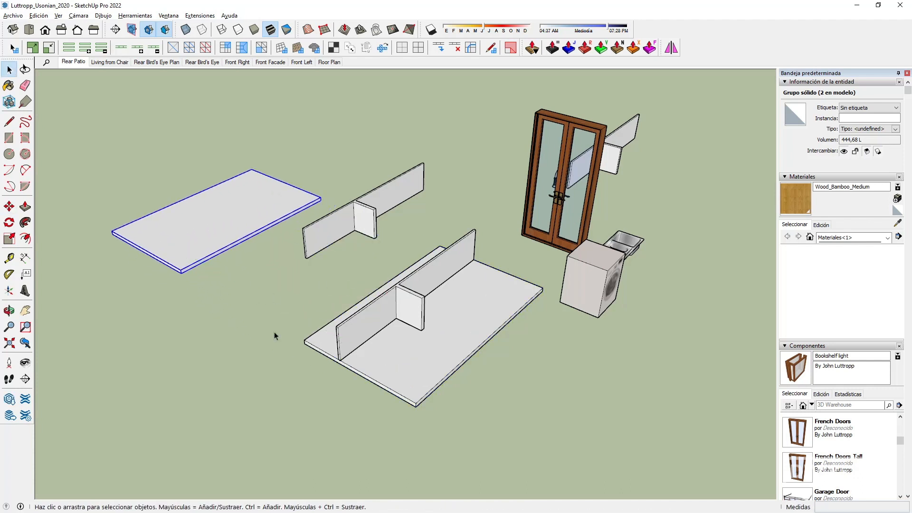
Edit the copied slab group and shorten it by about 2.02 m with Push/Pull from its near end face
double_click(181, 241)
key("p")
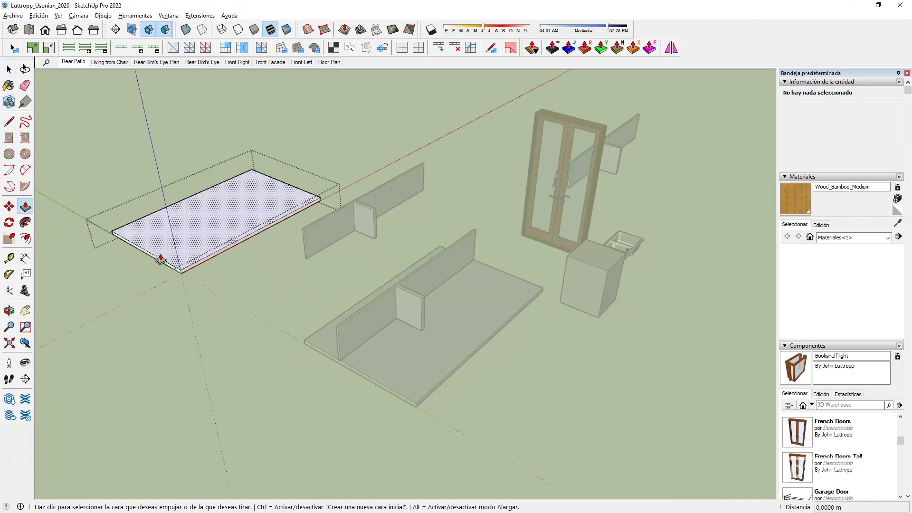
left_click(160, 266)
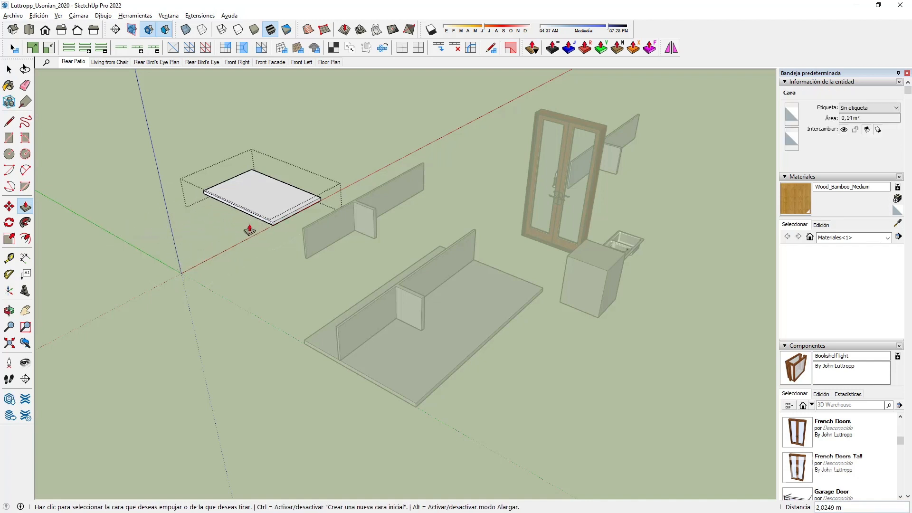
key("space")
left_click(287, 153)
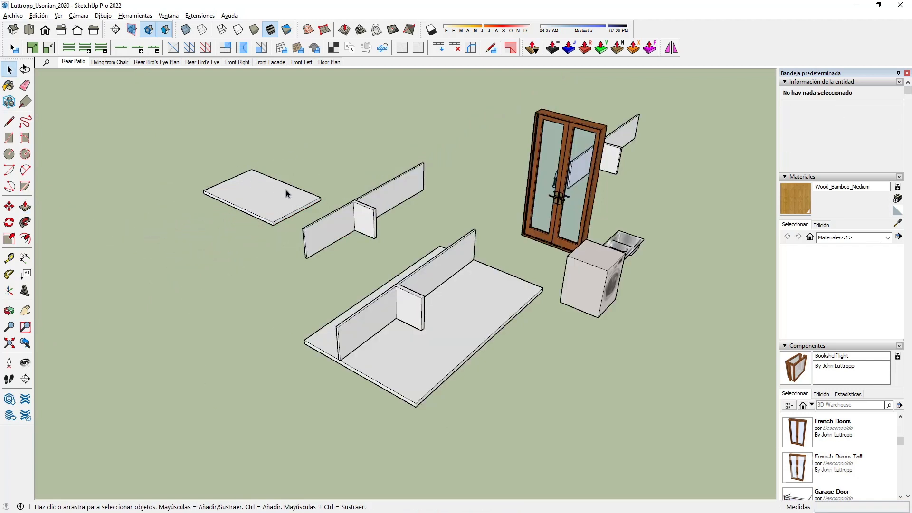
Compare the entity information of the slab groups with that of the Muro wall components by selecting them in turn
left_click(256, 194)
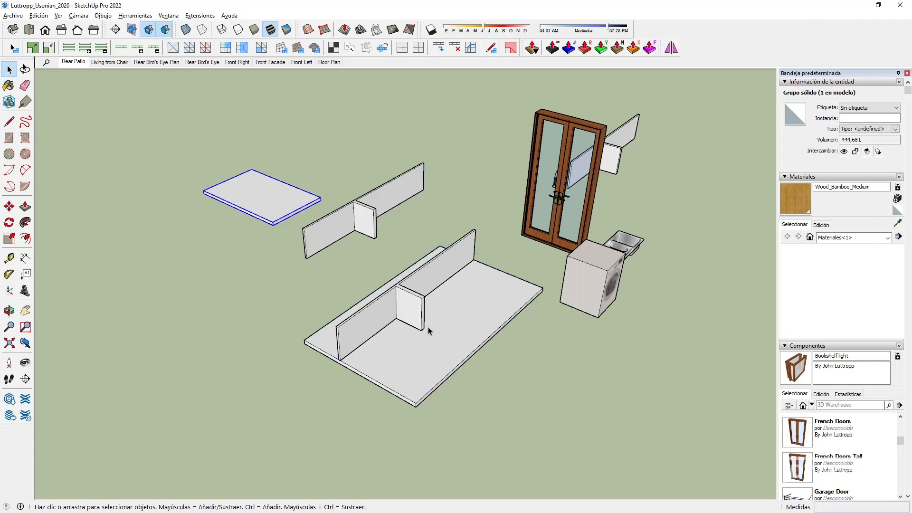
left_click(428, 326)
left_click(404, 247)
left_click(402, 203)
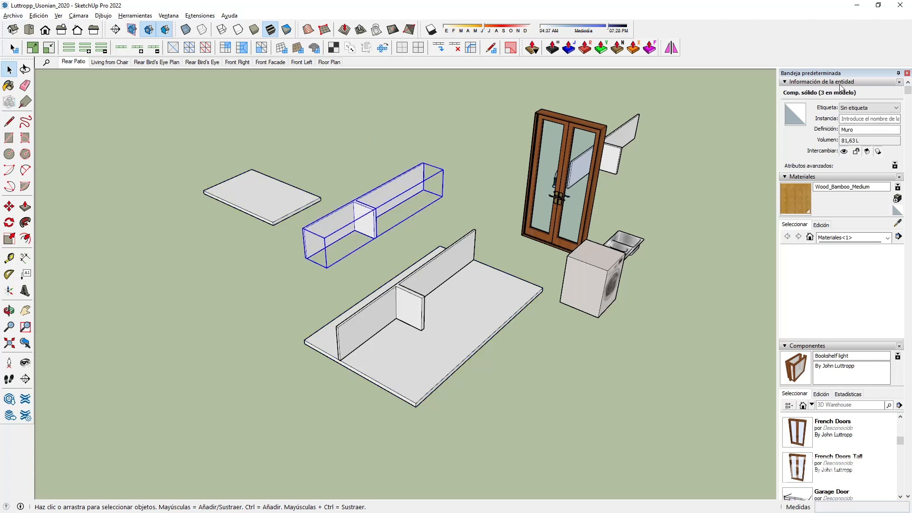
left_click(446, 274)
left_click(402, 234)
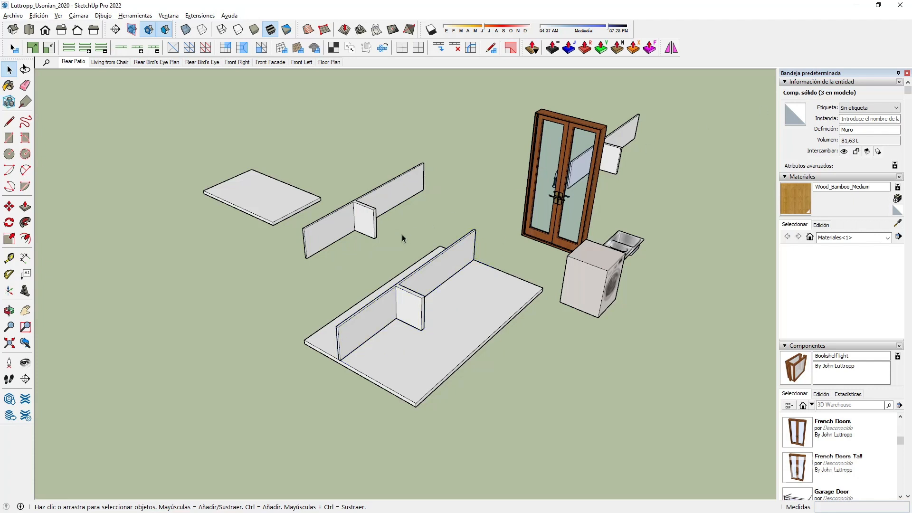
left_click(620, 154)
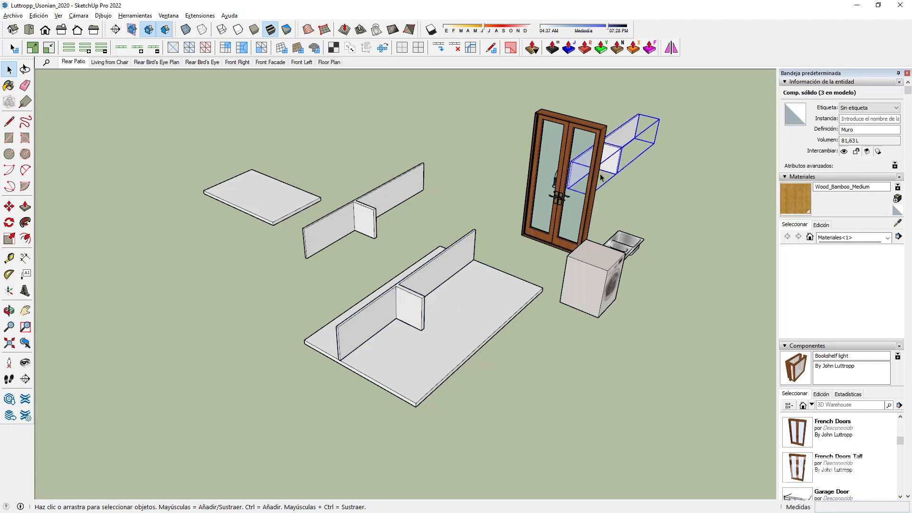
left_click(449, 215)
Edit the Muro component beside the slab and lengthen its short cross wall by about 0.80 m with Push/Pull
double_click(351, 228)
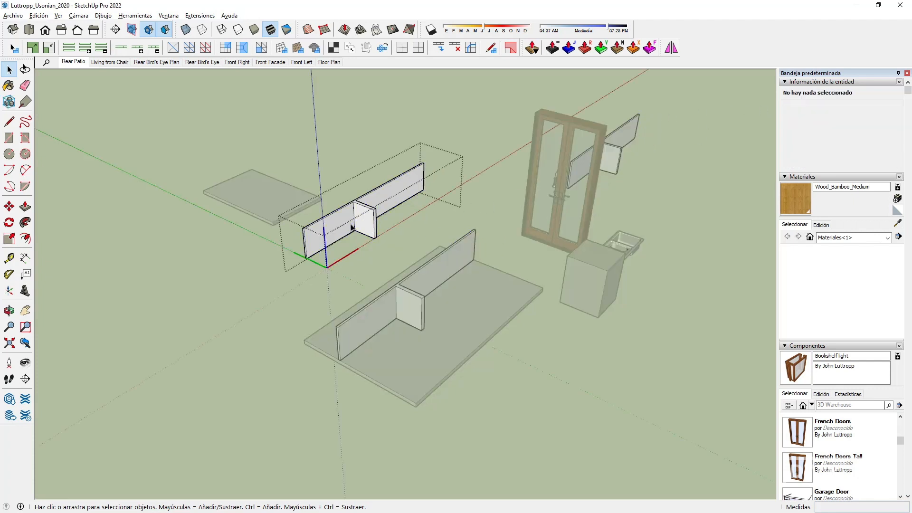
key("p")
left_click(367, 227)
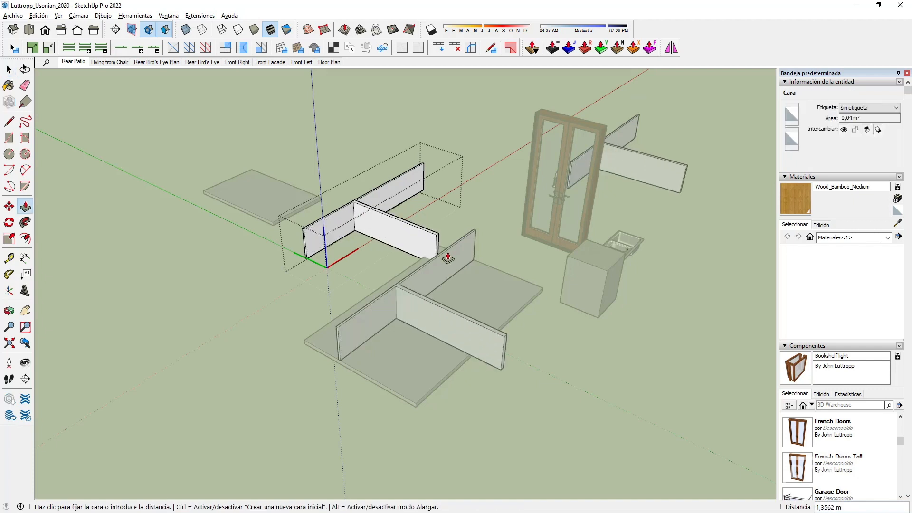
left_click(404, 244)
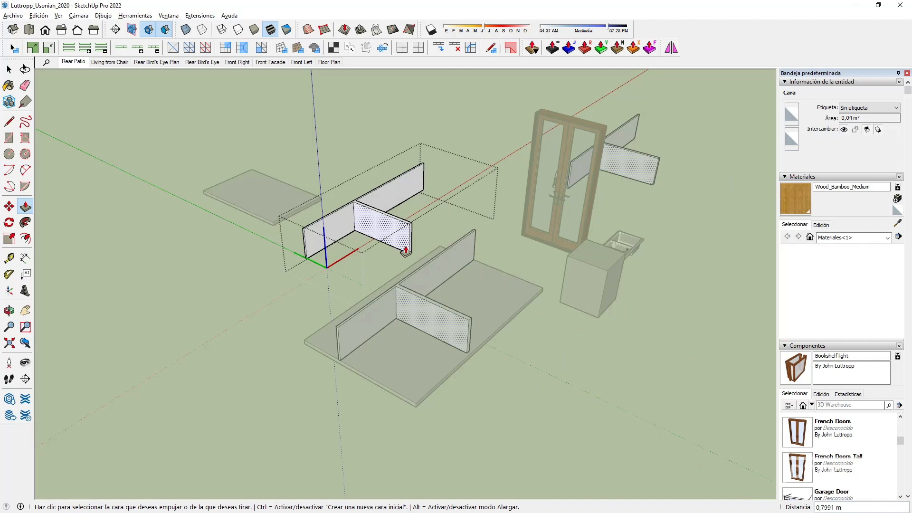
Try thickening the Muro component's long wall by about 0.93 m with Push/Pull, undo the thickening and leave the component
left_click(304, 248)
left_click(179, 332)
middle_click_drag(313, 275, 418, 270)
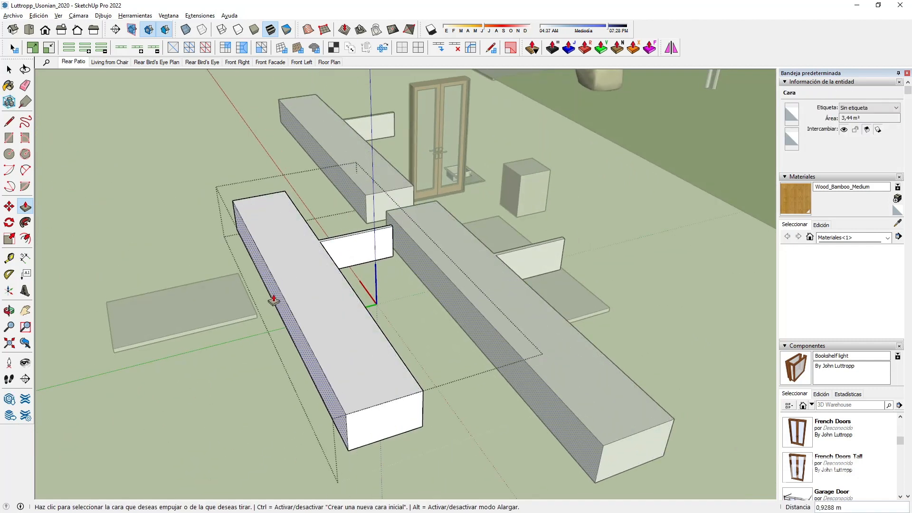
key("space")
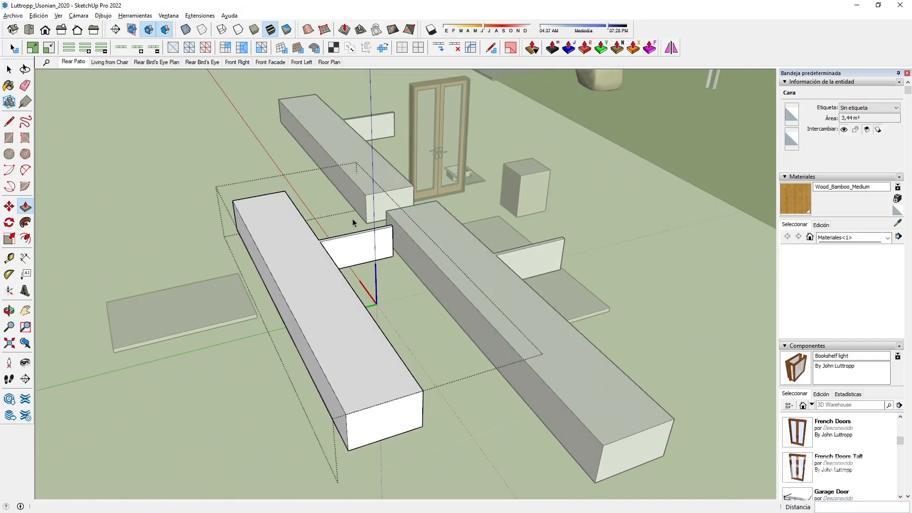
key("ctrl+z")
key("ctrl+z")
left_click(574, 275)
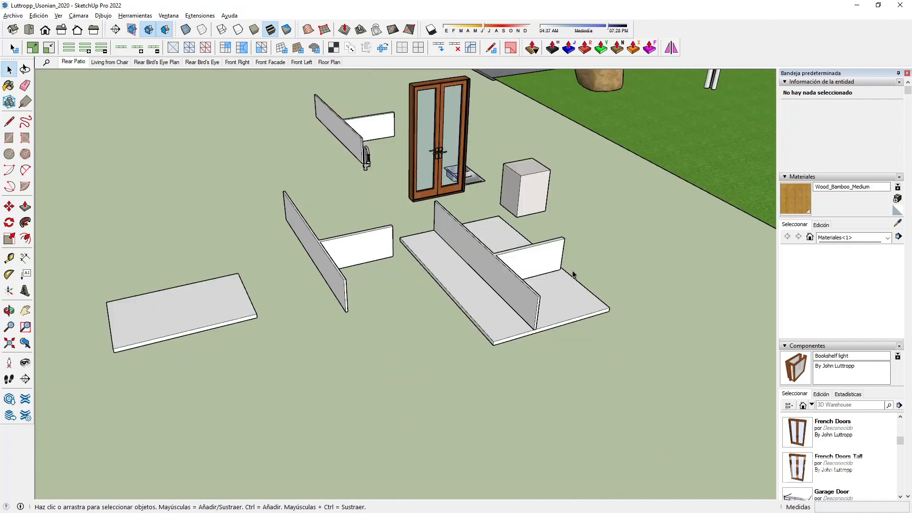
Select the inserted French Doors component, check its entity information and look at the doors on the house's patio side
middle_click_drag(574, 274, 294, 248)
scroll(294, 249, "down", 4)
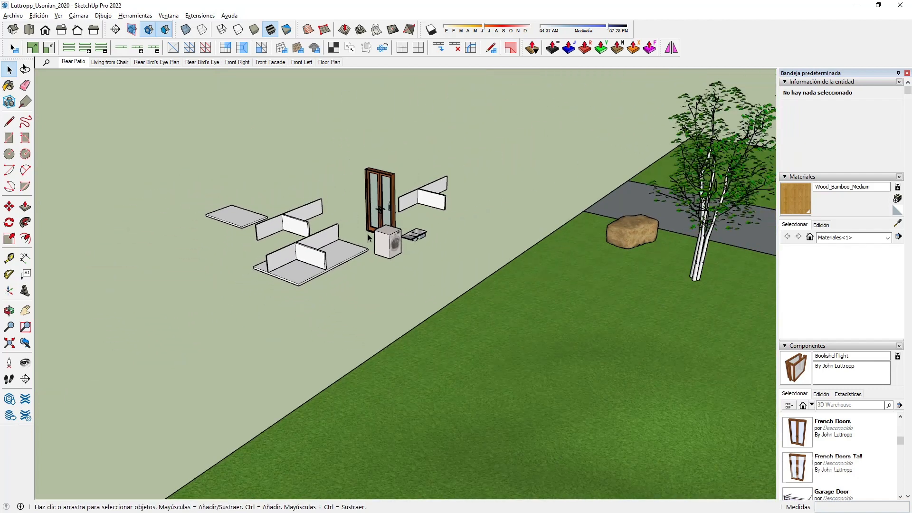
left_click(381, 202)
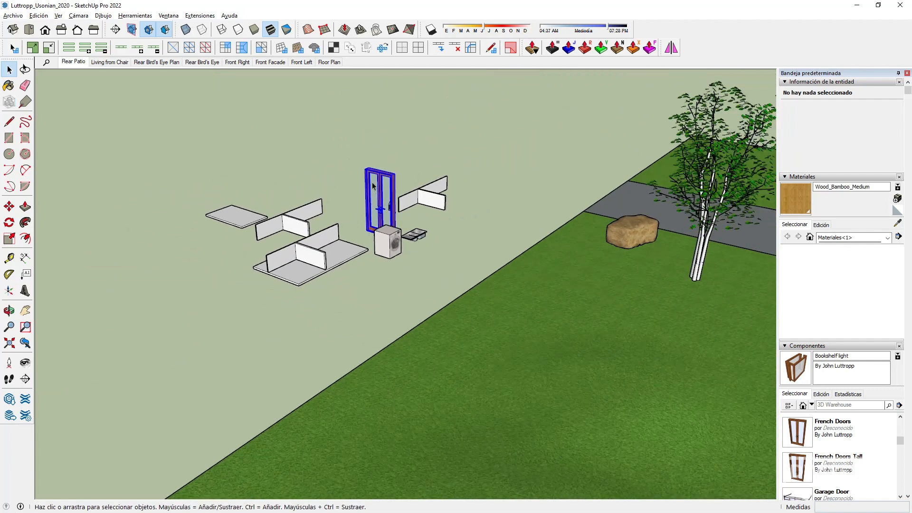
scroll(361, 192, "up", 4)
scroll(373, 204, "down", 6)
middle_click_drag(368, 204, 166, 159, "shift")
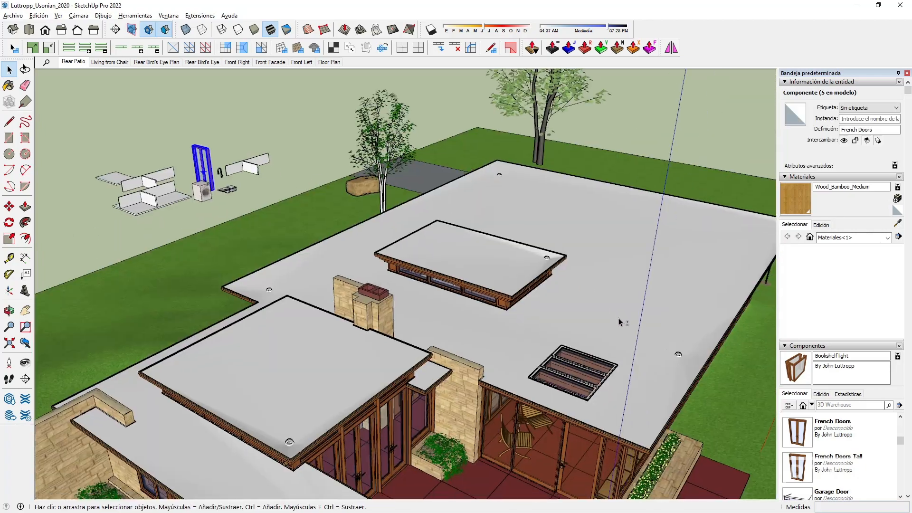
middle_click_drag(591, 227, 385, 76, "shift")
middle_click_drag(218, 242, 178, 230)
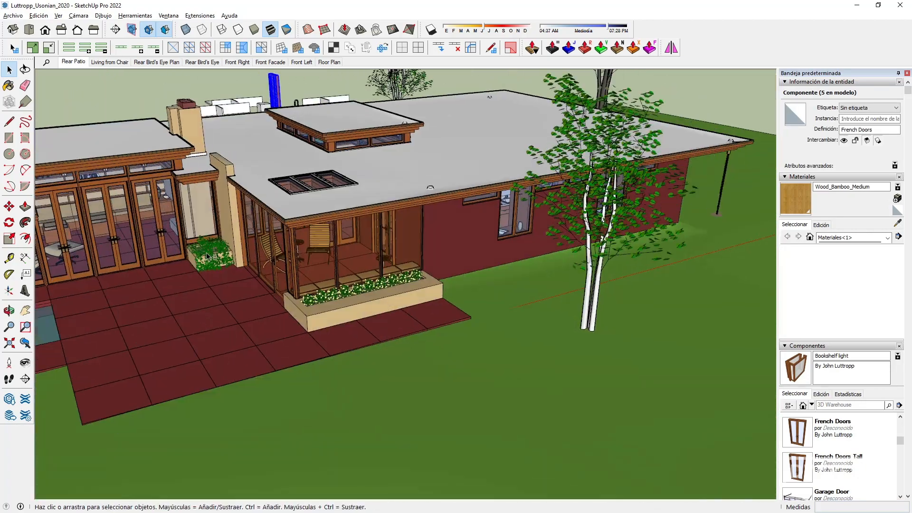
Select the tall French doors on the patio side in turn and examine the entity information of the pair beside the lounge chair
middle_click_drag(349, 256, 634, 264, "shift")
scroll(414, 252, "up", 3)
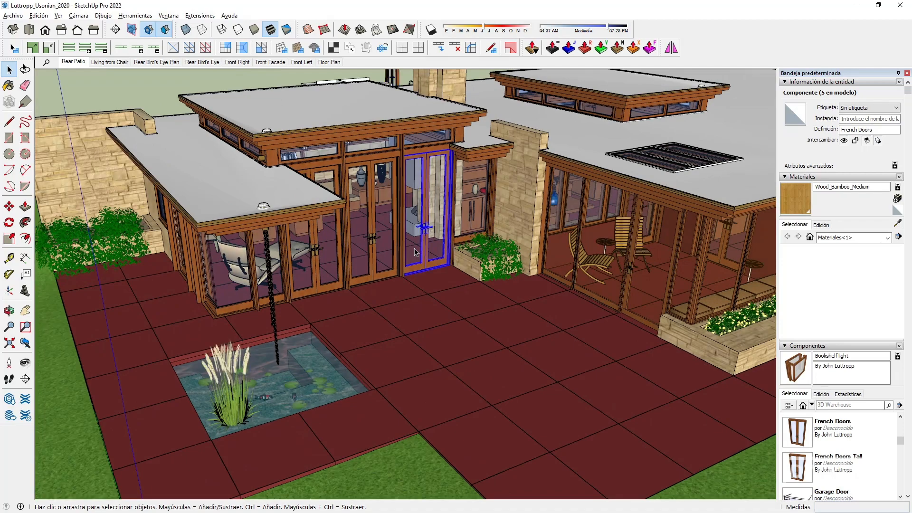
left_click(358, 252)
left_click(324, 256)
scroll(324, 256, "up", 3)
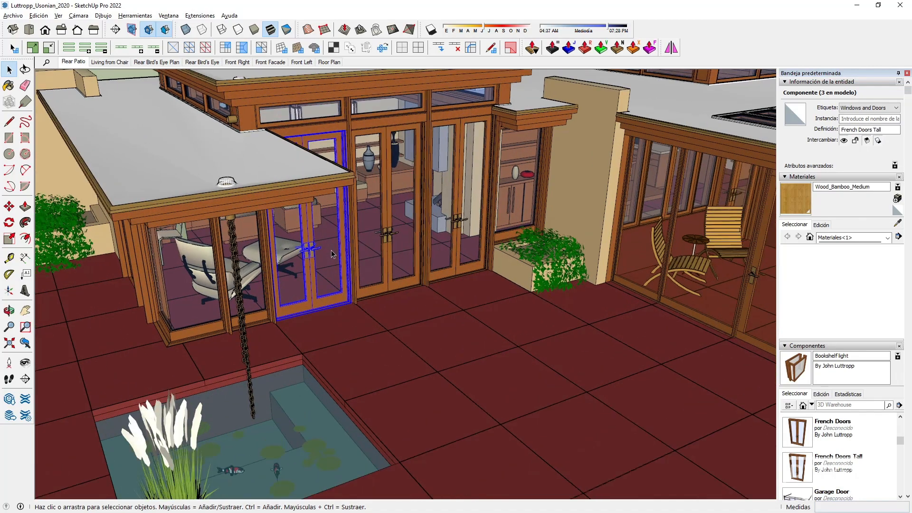
middle_click_drag(324, 255, 214, 257)
scroll(220, 237, "up", 5)
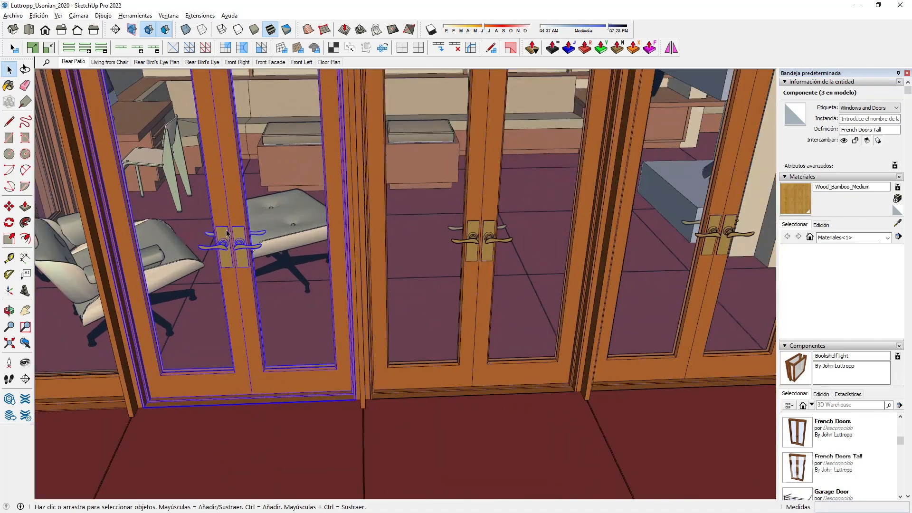
Open the French Doors Tall component beside the lounge chair for editing, along with its left leaf group
double_click(224, 248)
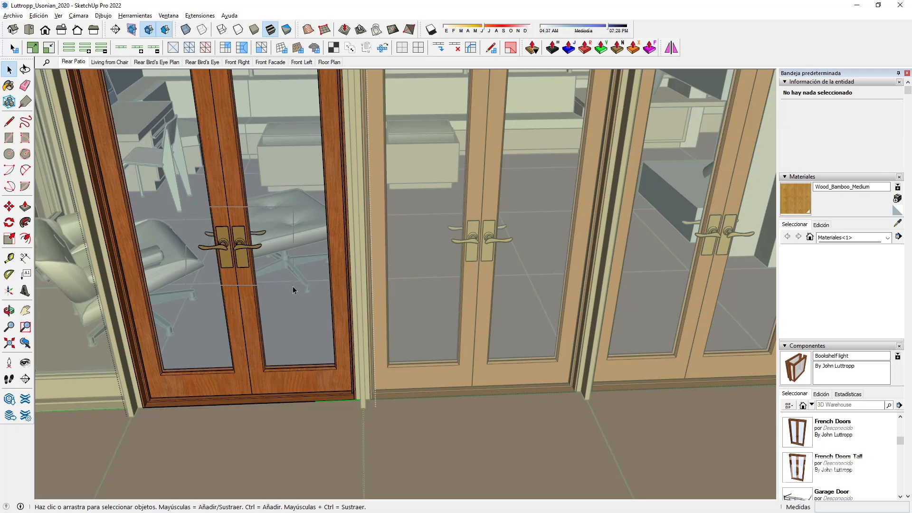
left_click(224, 243)
scroll(226, 241, "up", 3)
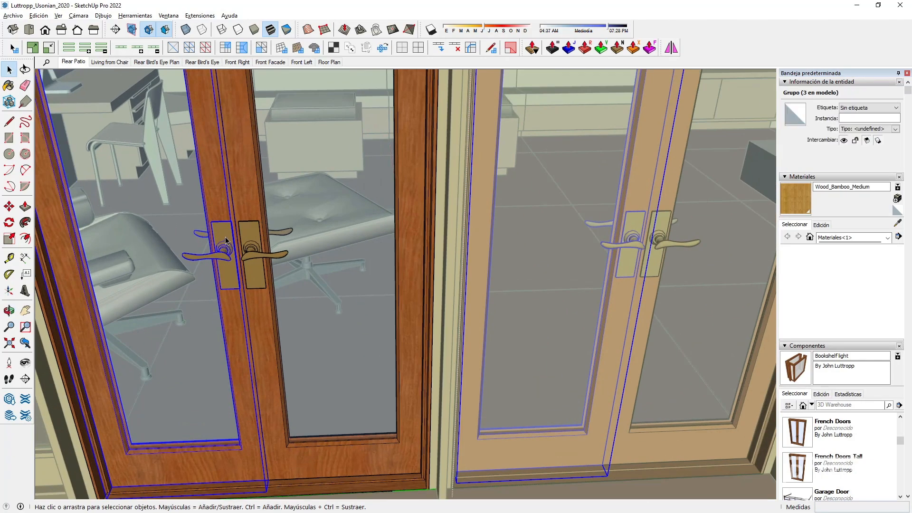
scroll(225, 241, "down", 5)
scroll(266, 263, "up", 5)
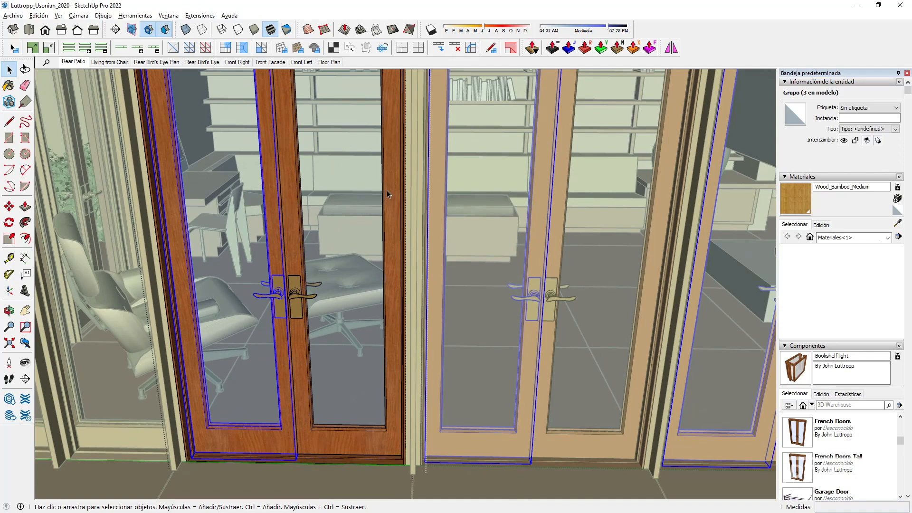
double_click(280, 281)
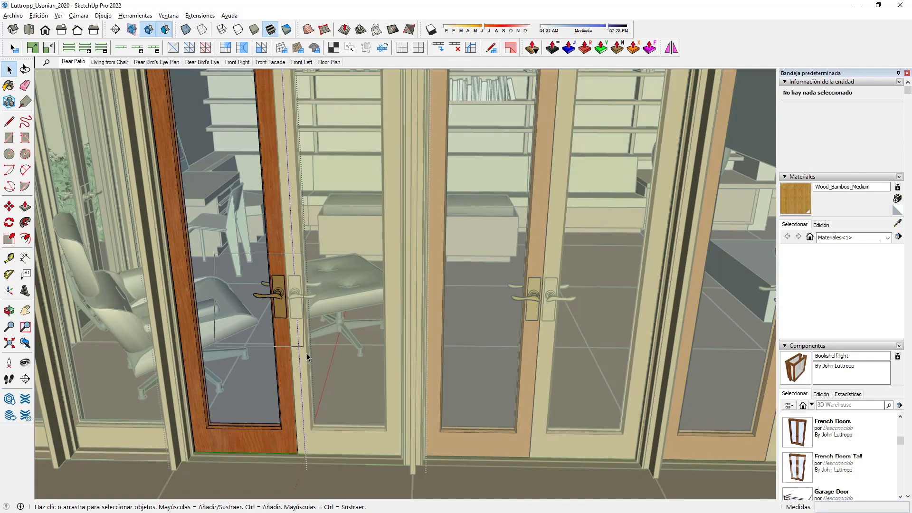
Select both handle groups of the left door leaf, raise them about 0.46 m with Move and leave the component
left_click_drag(307, 354, 311, 364)
scroll(269, 302, "up", 4)
middle_click_drag(268, 302, 287, 263)
scroll(362, 272, "down", 3)
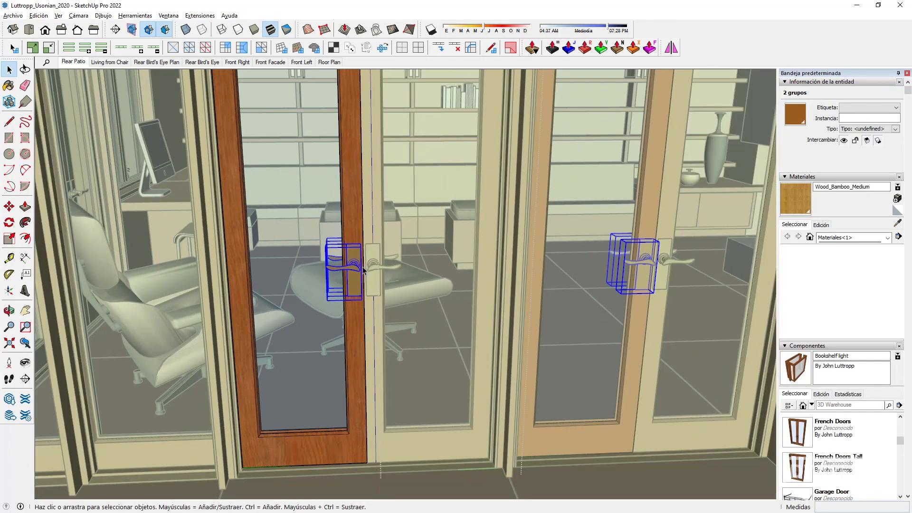
key("m")
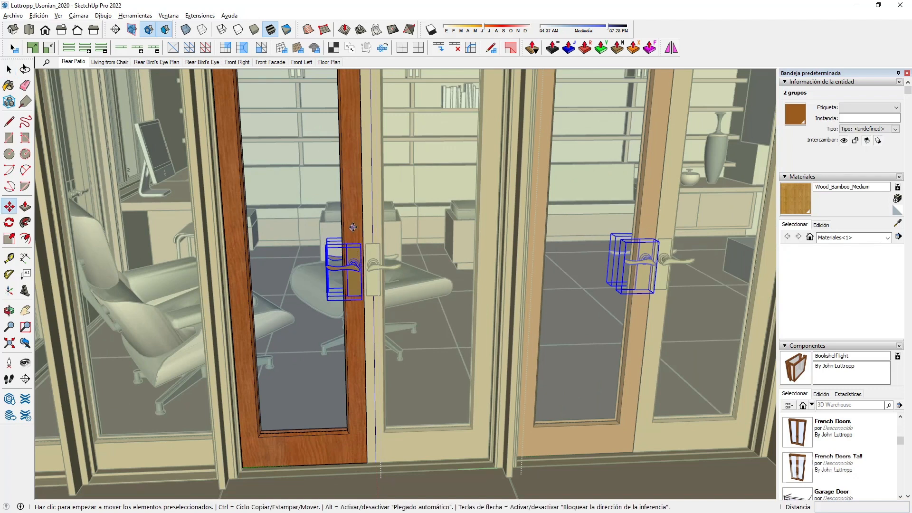
left_click(353, 229)
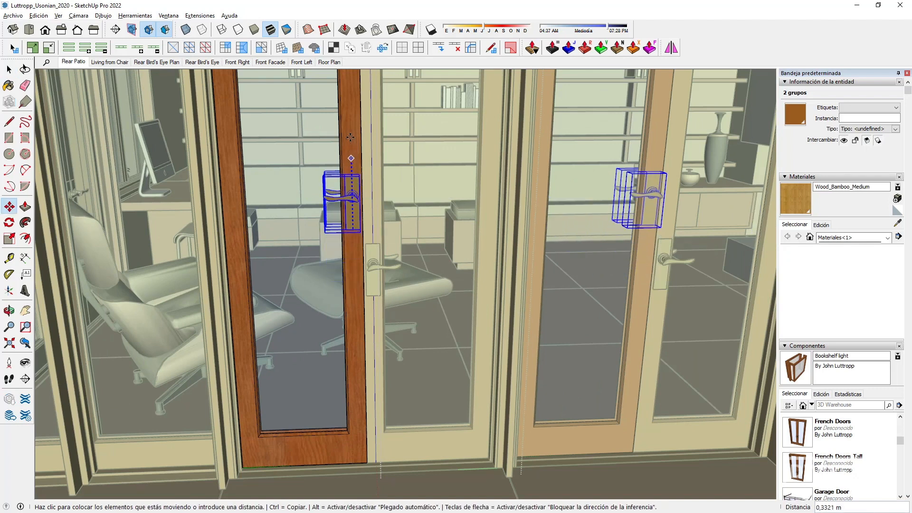
left_click(347, 113)
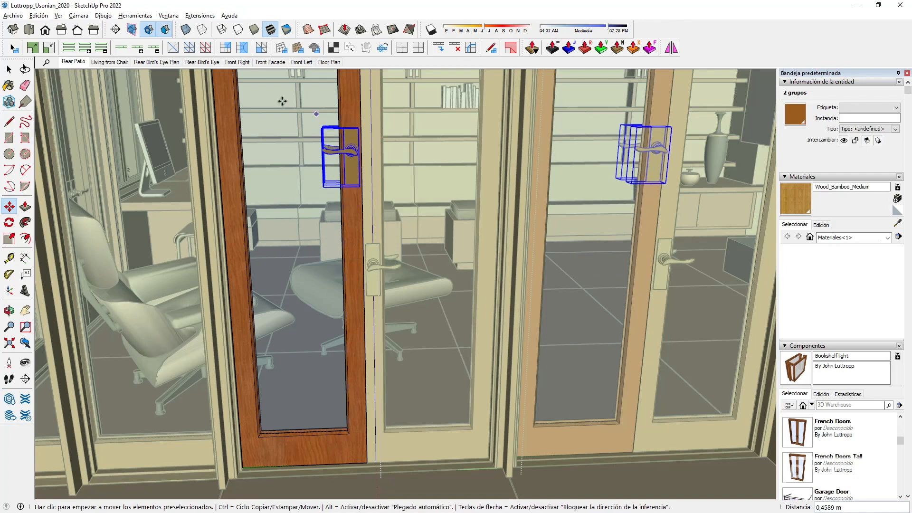
scroll(535, 192, "down", 2)
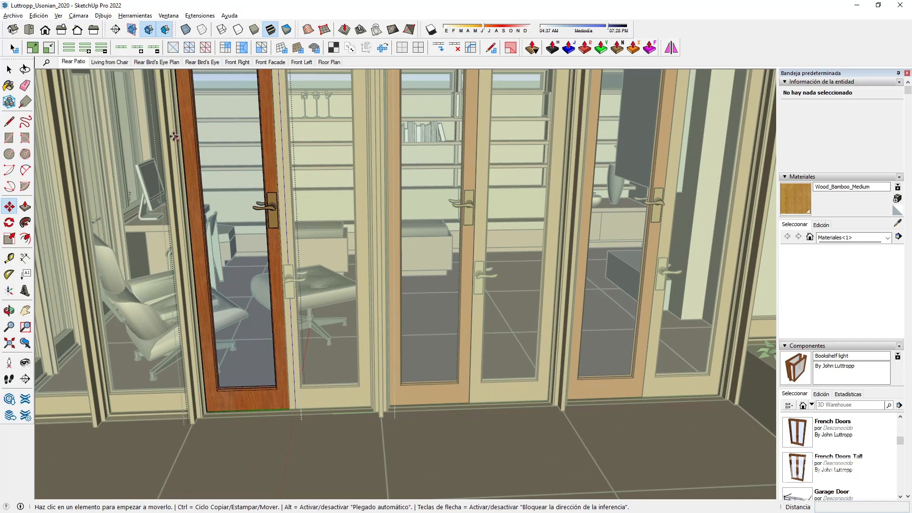
key("space")
key("Escape")
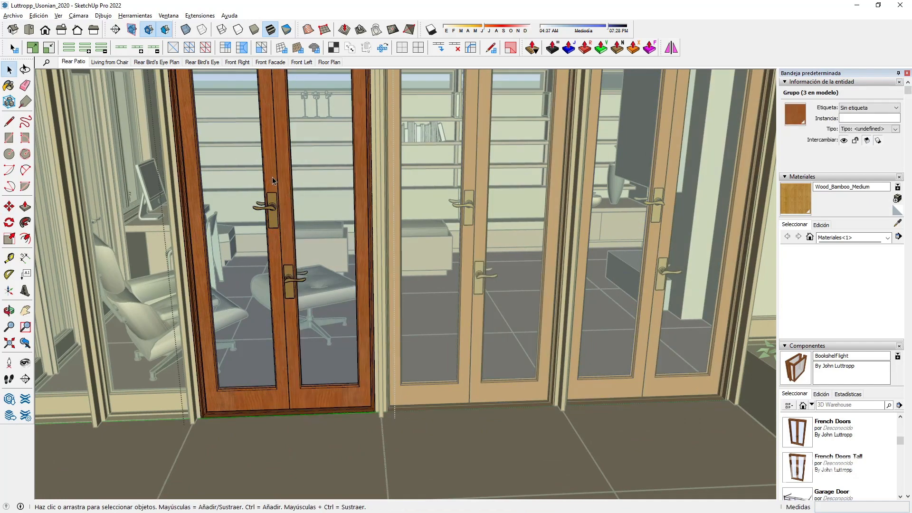
key("Escape")
Reopen the same French Doors Tall component and its right leaf group for editing
left_click(294, 210)
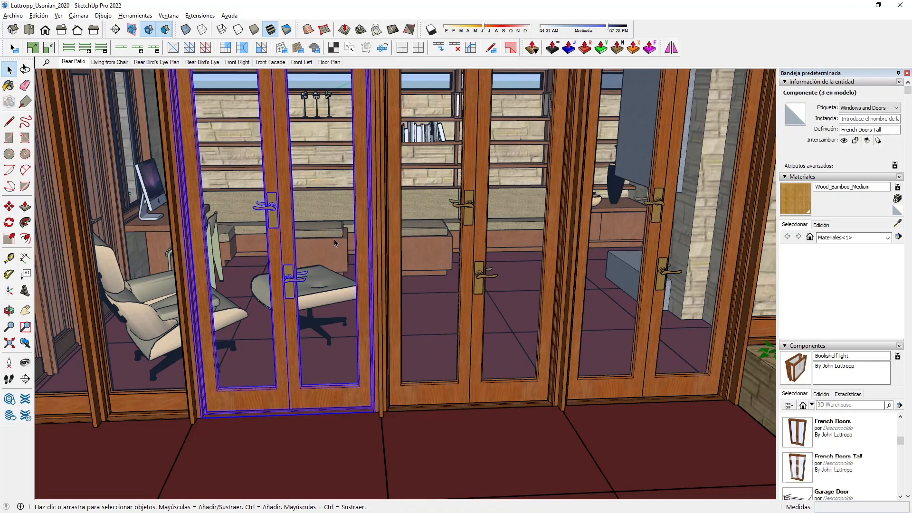
double_click(292, 236)
left_click(292, 262)
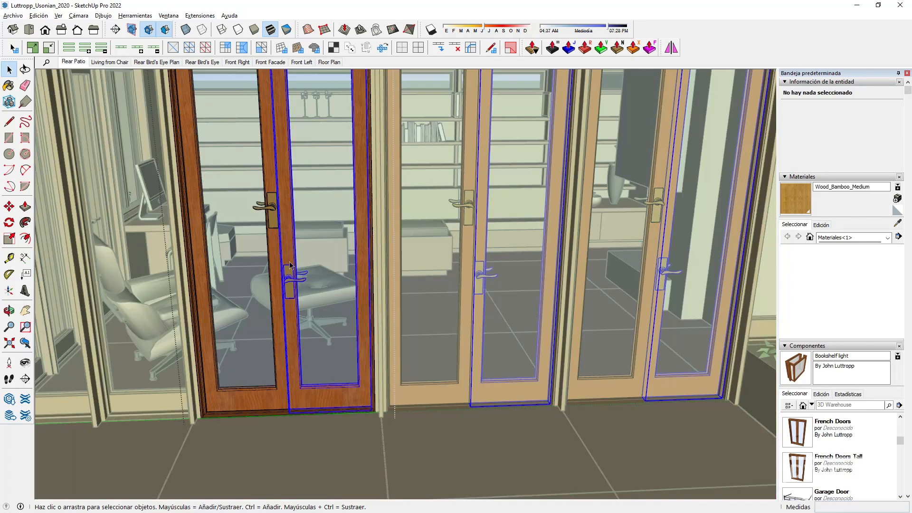
double_click(291, 282)
left_click(290, 282)
left_click_drag(251, 251, 337, 318)
key("m")
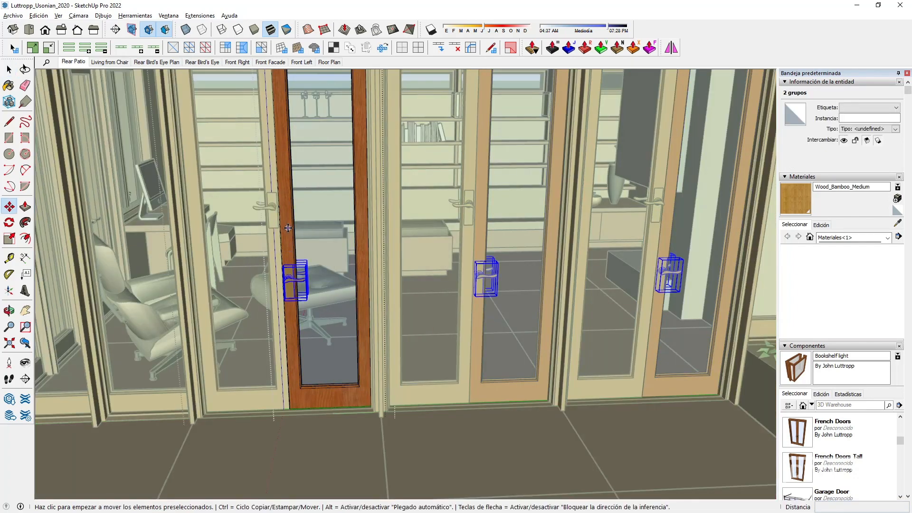
left_click(288, 228)
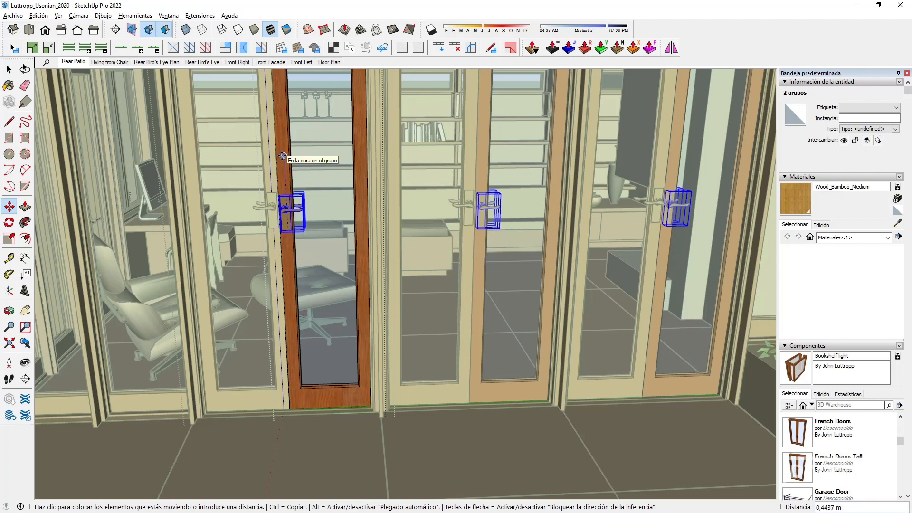
key("Escape")
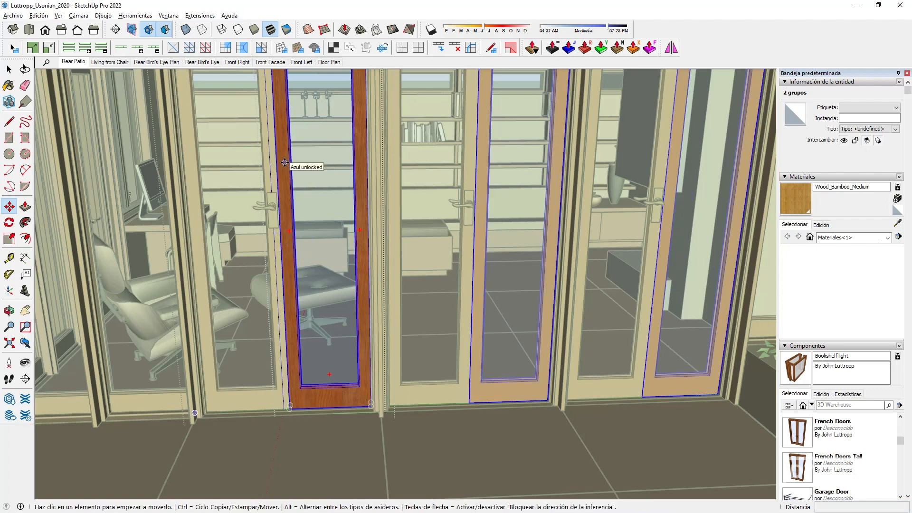
key("ctrl+z")
key("space")
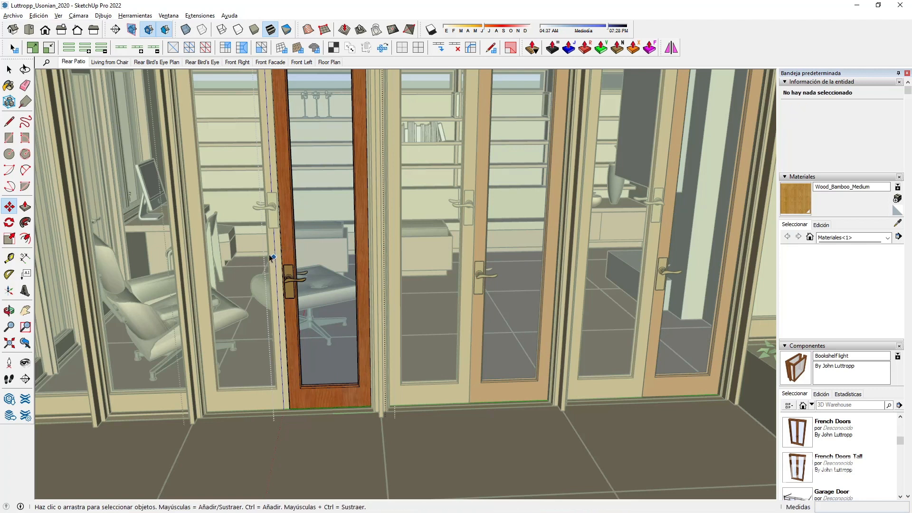
Select both handle groups of the right door leaf, raise them vertically to the left leaf's handle height and leave the leaf group
left_click_drag(257, 251, 333, 315)
key("m")
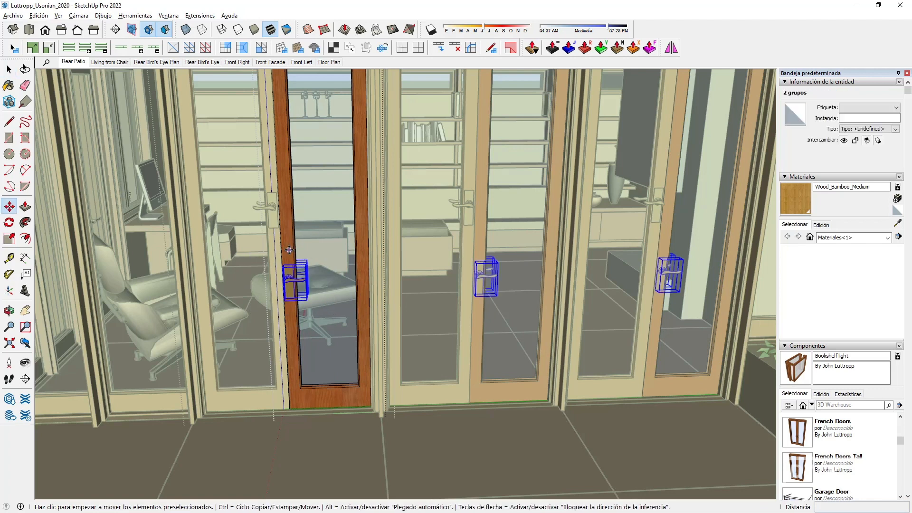
left_click(288, 250)
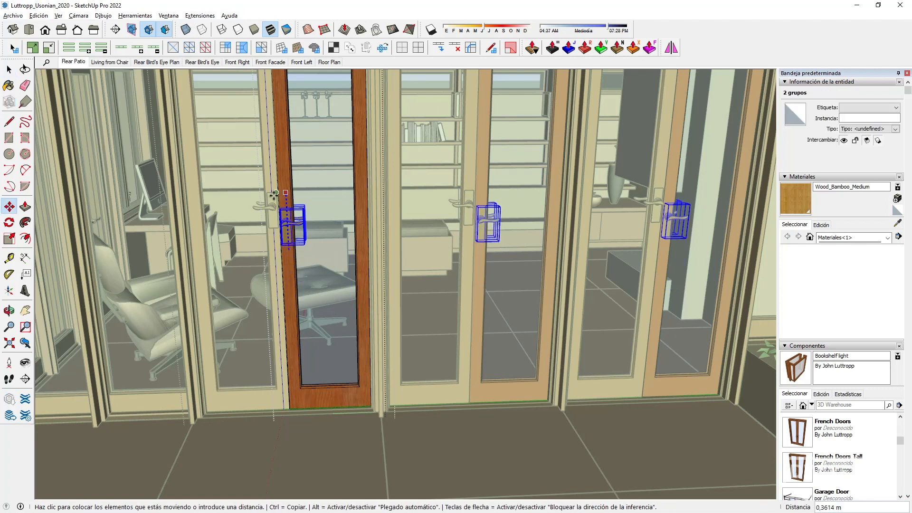
left_click(285, 176)
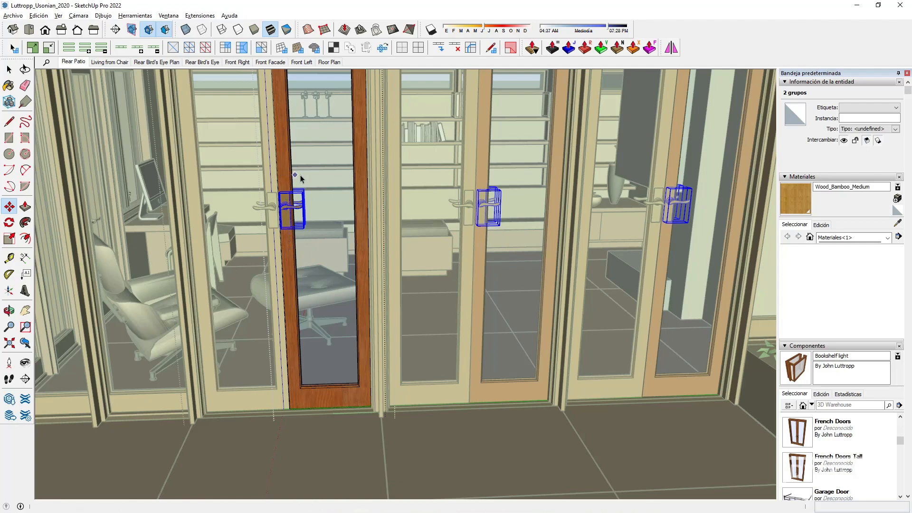
key("space")
middle_click_drag(286, 176, 320, 246)
left_click(554, 195)
left_click(554, 196)
Select a wooden slatted chair in the glazed patio room and check its component information beside the matching chair
scroll(549, 194, "down", 5)
scroll(541, 260, "up", 5)
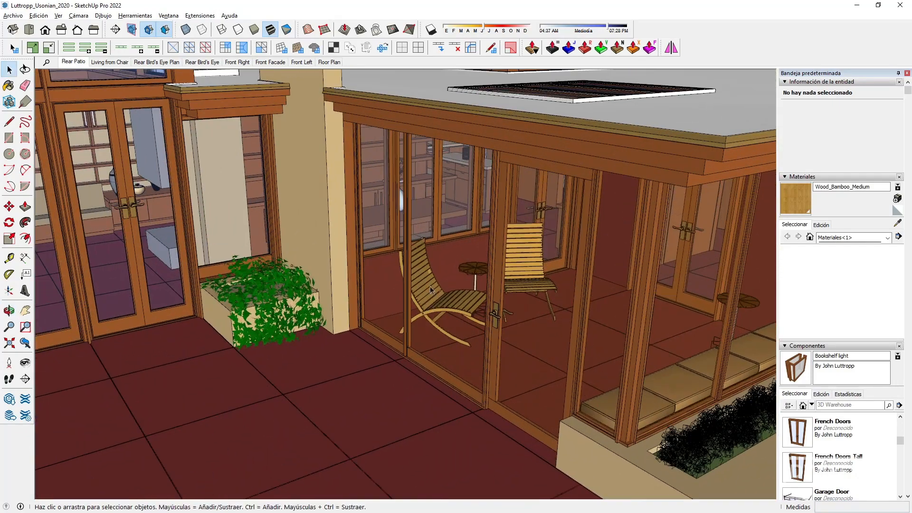
scroll(468, 318, "down", 4)
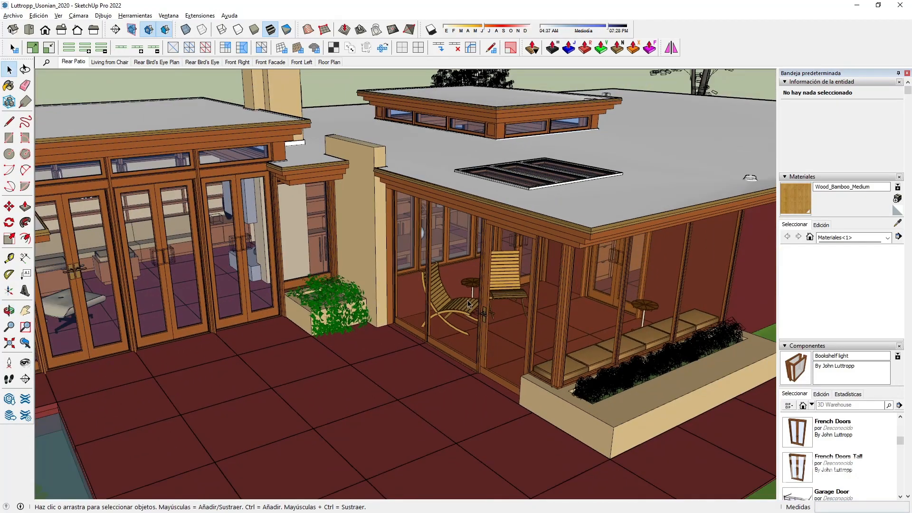
scroll(459, 308, "up", 2)
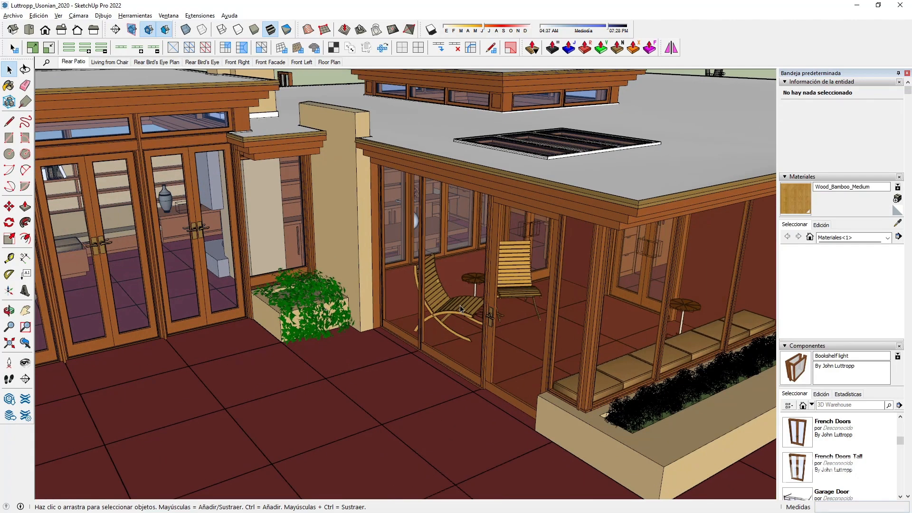
left_click(461, 309)
scroll(461, 295, "up", 5)
scroll(464, 271, "up", 2)
middle_click_drag(463, 271, 491, 291, "shift")
middle_click_drag(554, 299, 365, 261)
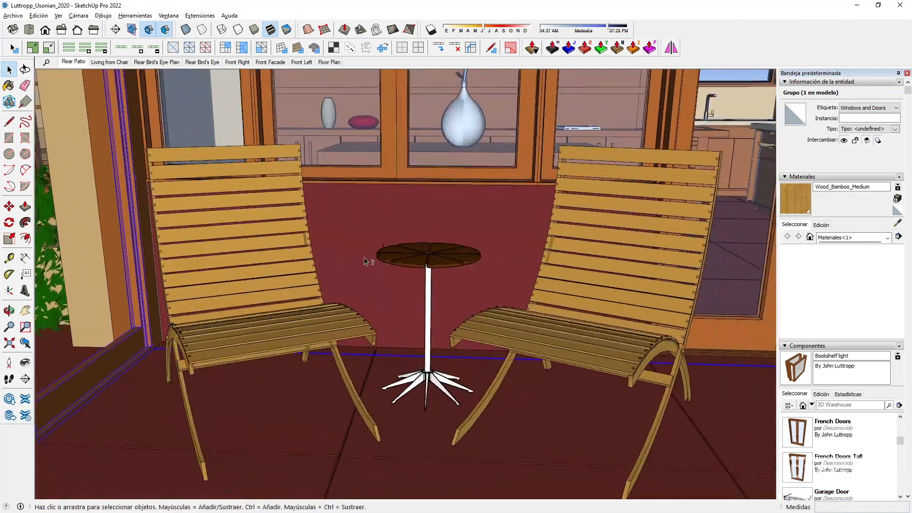
left_click(295, 287)
scroll(302, 278, "down", 5)
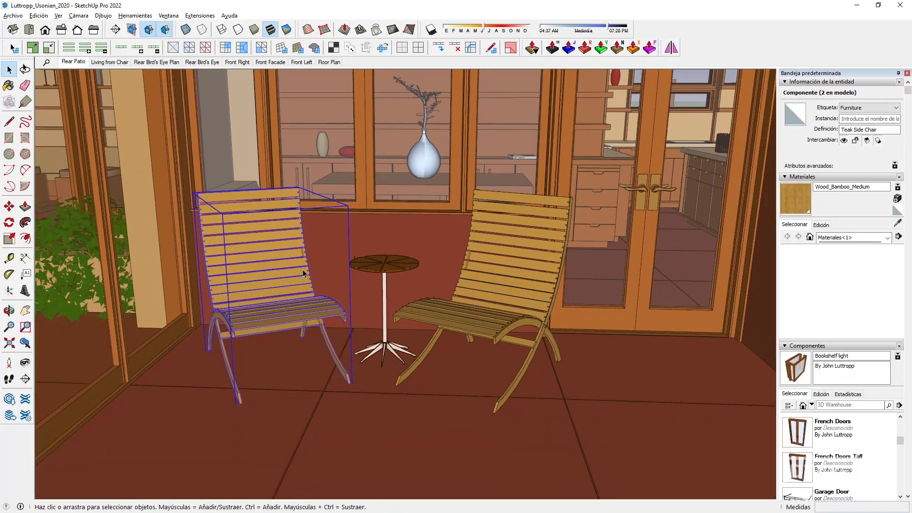
scroll(306, 267, "down", 8)
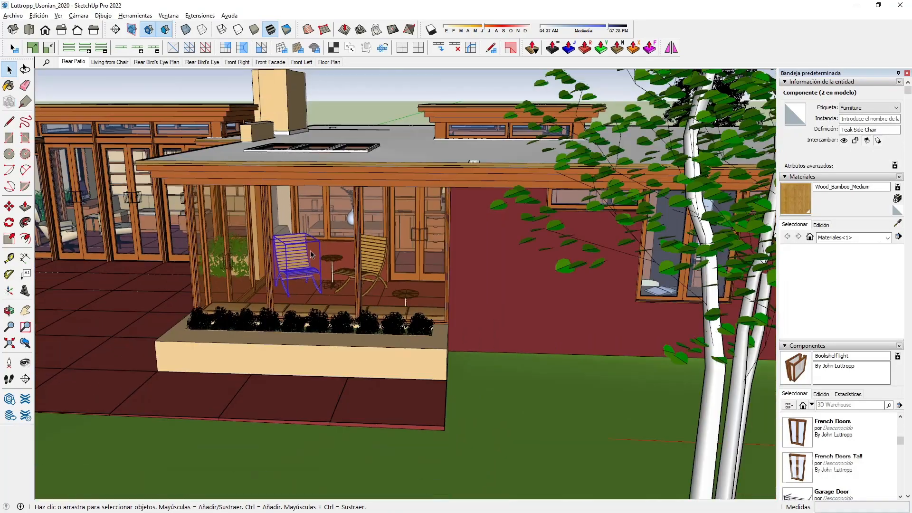
Open the French Doors Tall component beside the lounge chair and compare the entity information of its left and right leaf groups
middle_click_drag(312, 254, 588, 311)
scroll(280, 252, "up", 4)
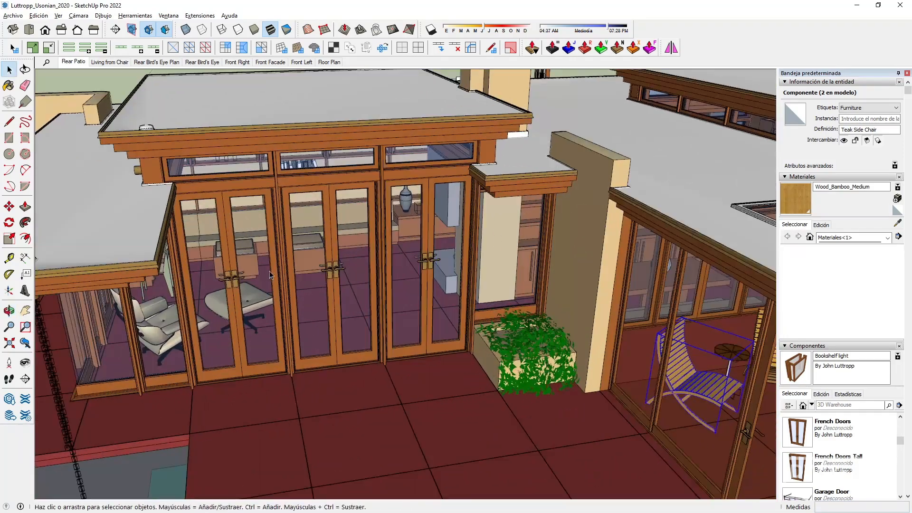
left_click(225, 281)
scroll(225, 281, "up", 4)
double_click(231, 258)
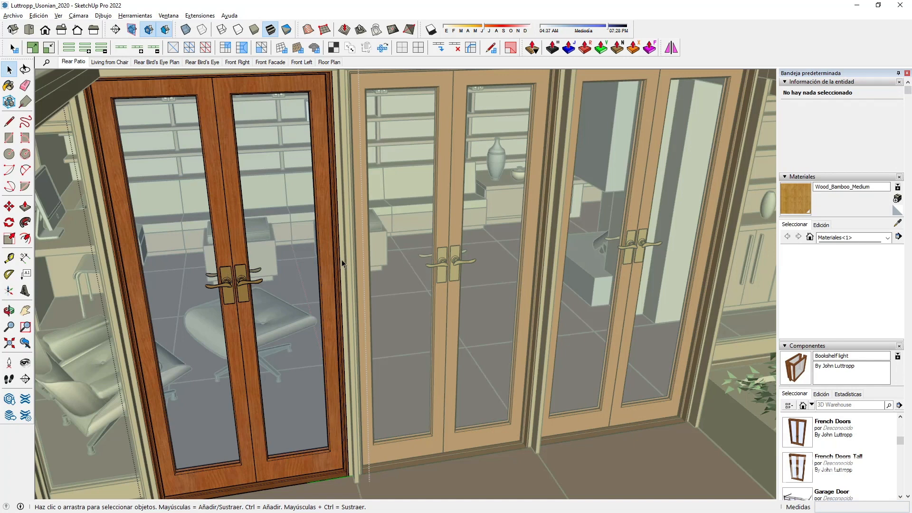
left_click(230, 268)
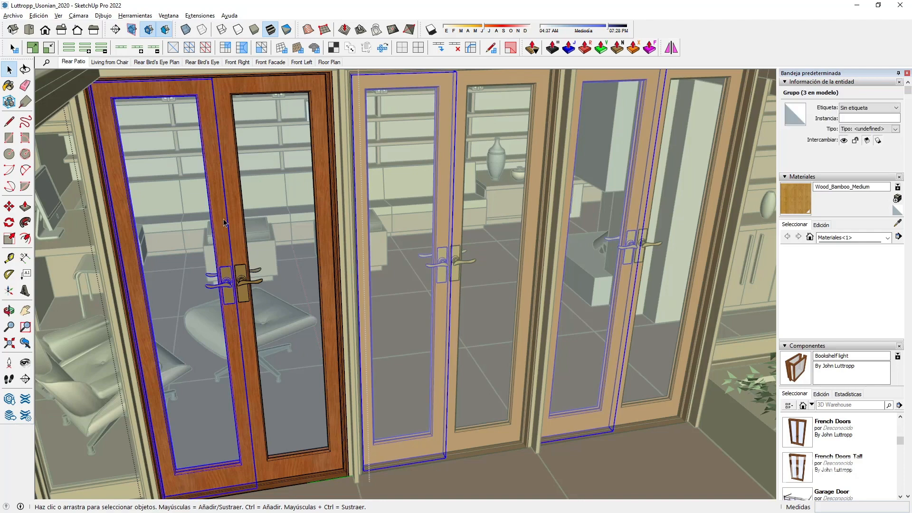
left_click(233, 235)
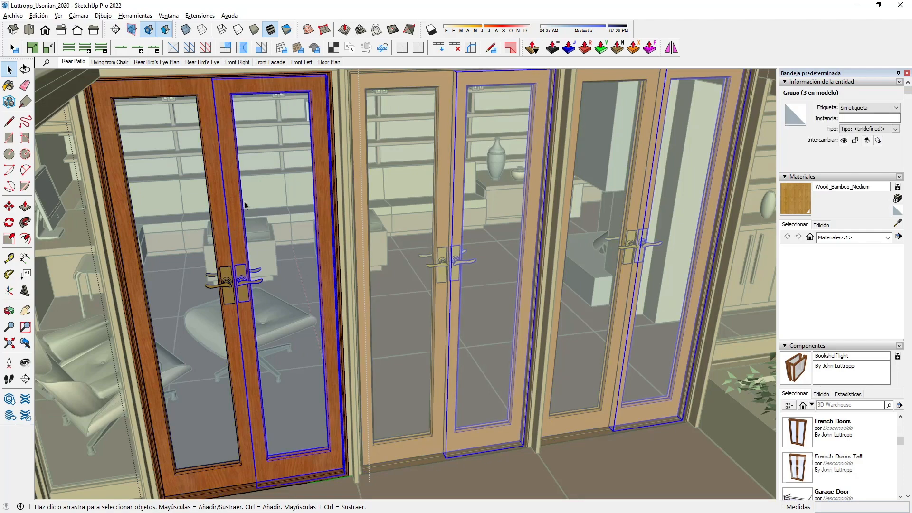
Examine the frame group inside the left leaf, leave the component, reopen it and select the left leaf group
middle_click_drag(278, 189, 363, 159)
left_click(265, 190)
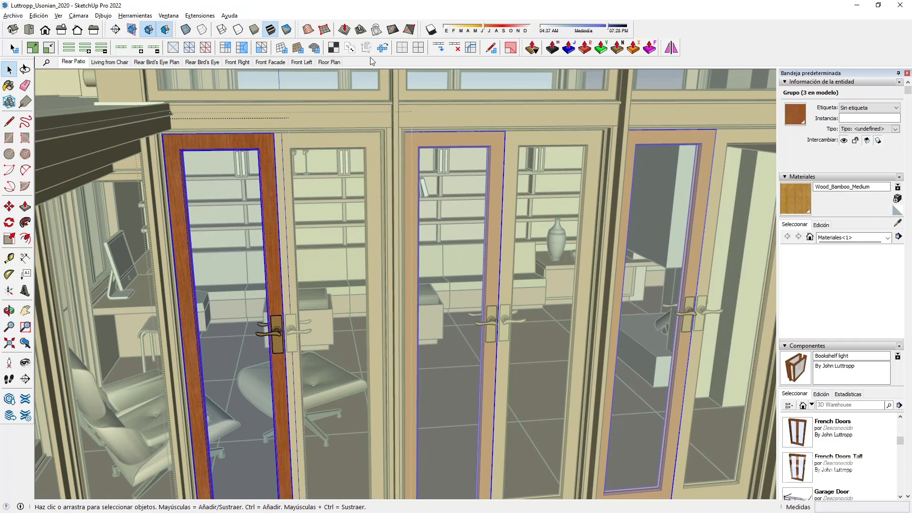
key("Escape")
key("Escape")
double_click(279, 227)
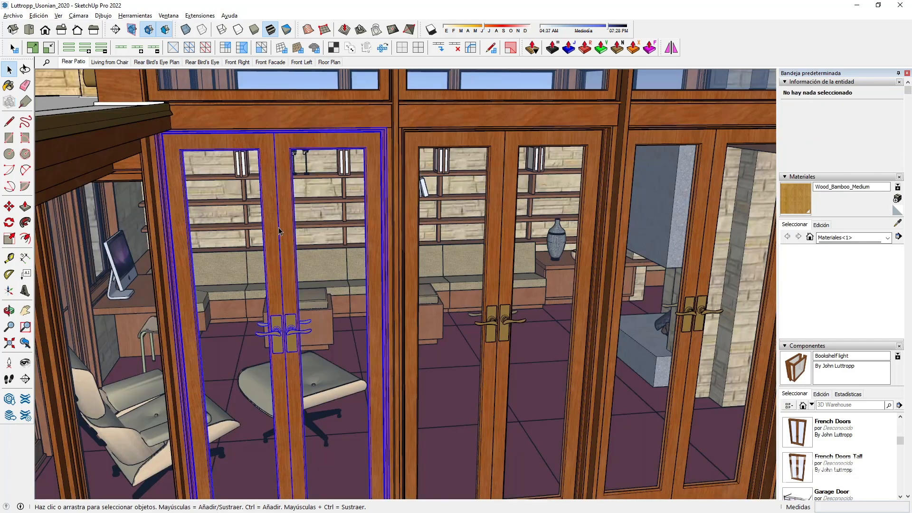
left_click(274, 176)
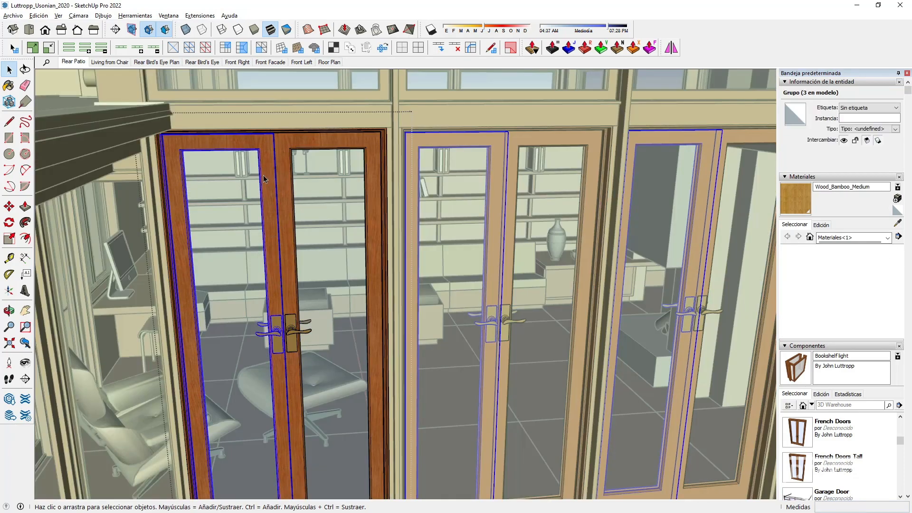
Check the commands available for the left leaf group, then leave the component and select the whole French Doors Tall component
right_click(267, 180)
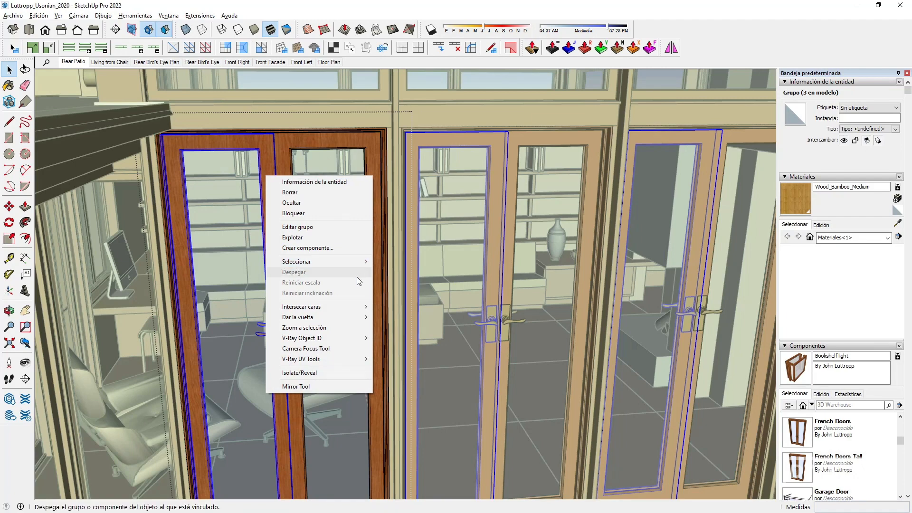
key("Escape")
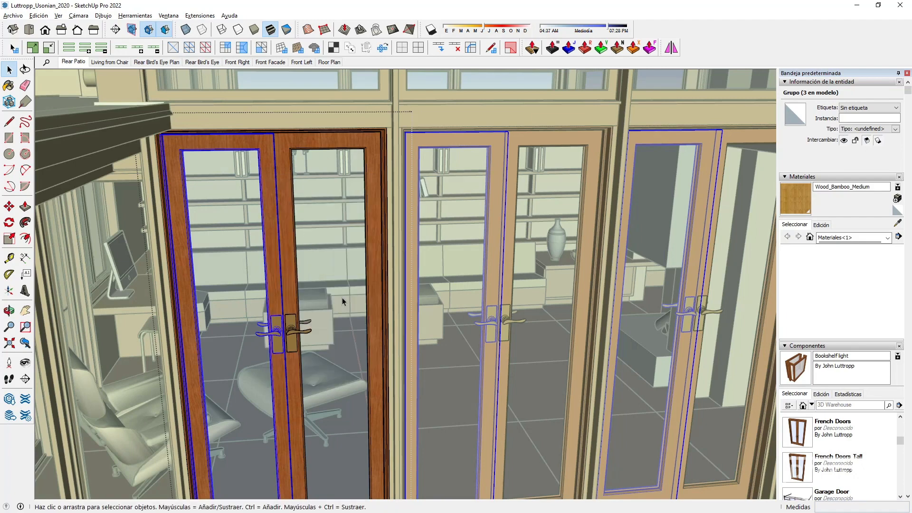
right_click(276, 227)
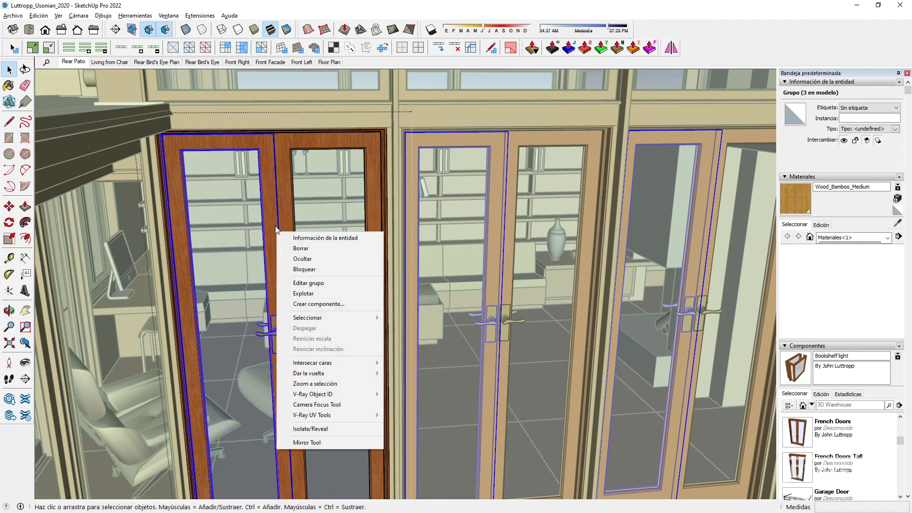
key("Escape")
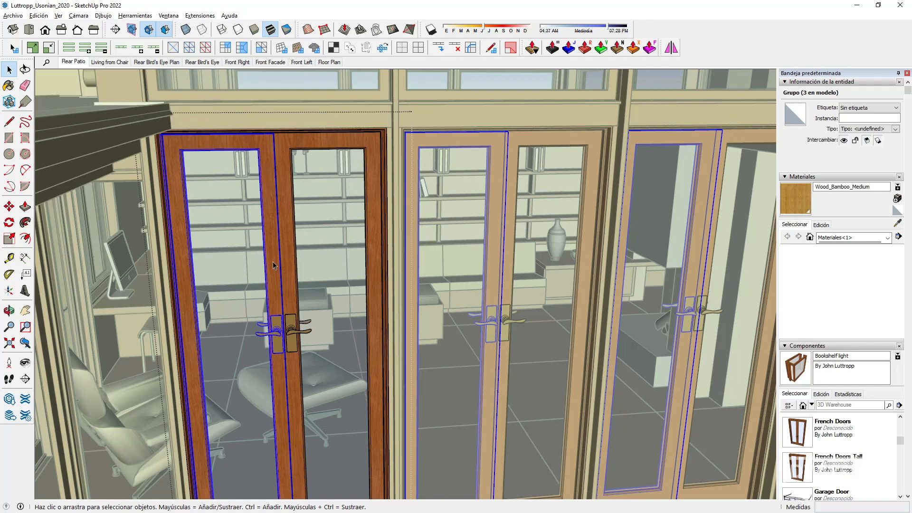
key("Escape")
left_click(271, 191)
scroll(271, 190, "down", 6)
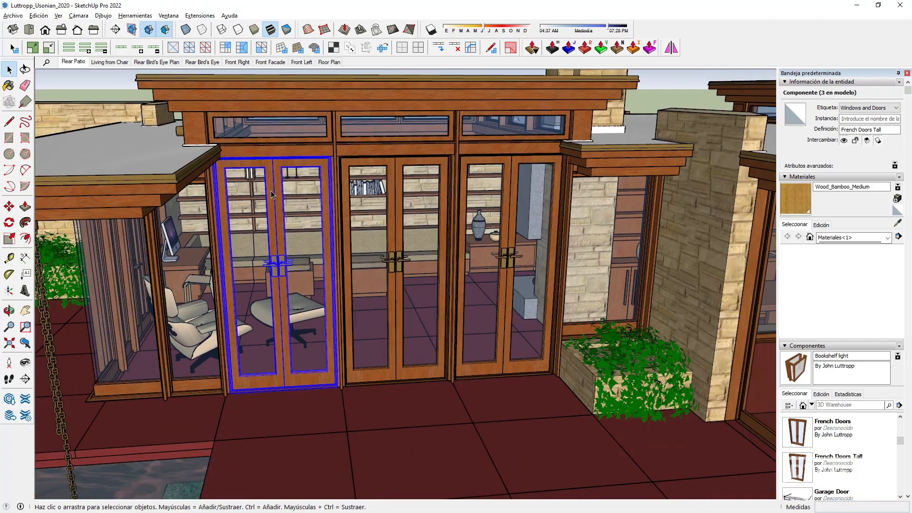
Delete the washing machine, sink, faucet and loose wall pieces around the standalone French doors outside the house
scroll(270, 190, "down", 3)
middle_click_drag(271, 190, 536, 323)
scroll(508, 300, "down", 3)
middle_click_drag(441, 220, 565, 407, "shift")
scroll(411, 154, "up", 7)
left_click(411, 145)
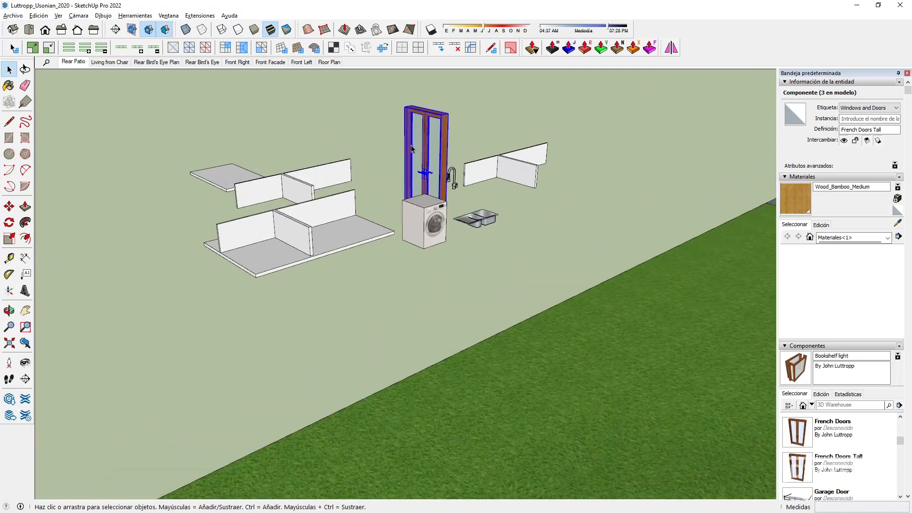
middle_click_drag(411, 146, 527, 190)
scroll(415, 174, "up", 5)
left_click(529, 289)
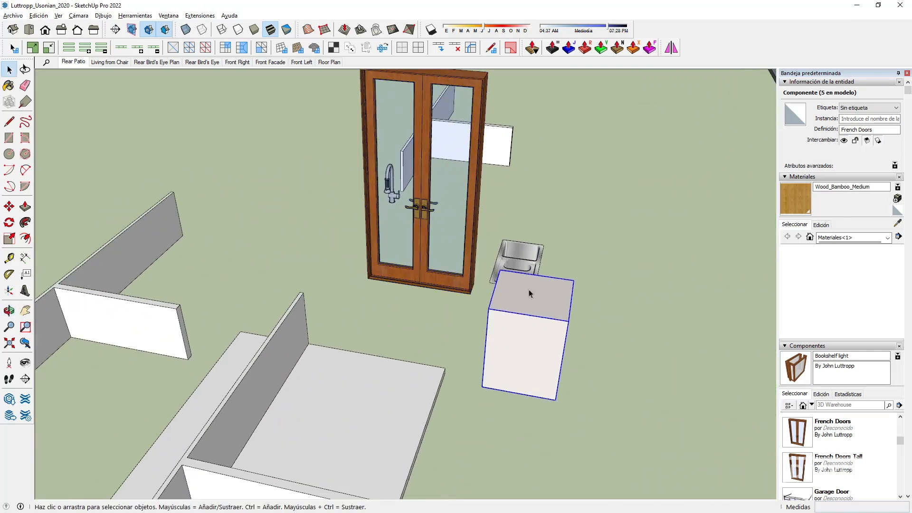
key("Delete")
left_click(421, 173)
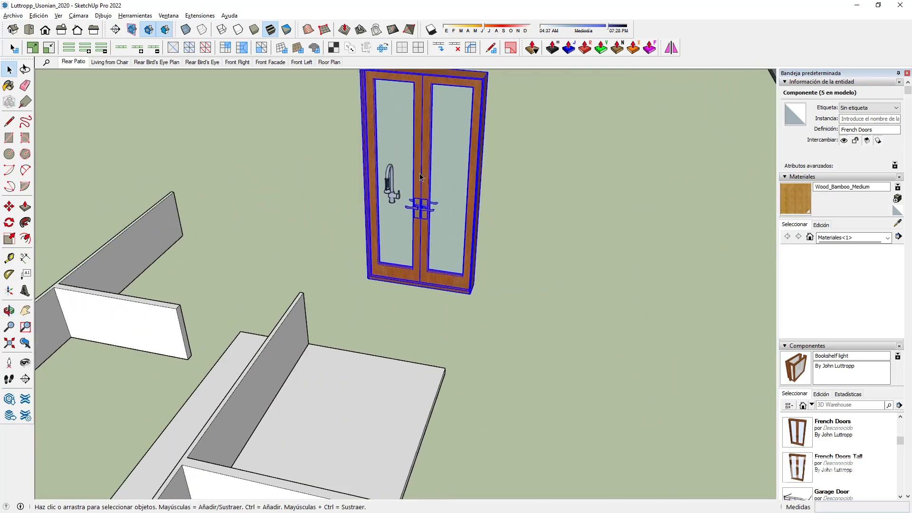
middle_click_drag(428, 185, 146, 110)
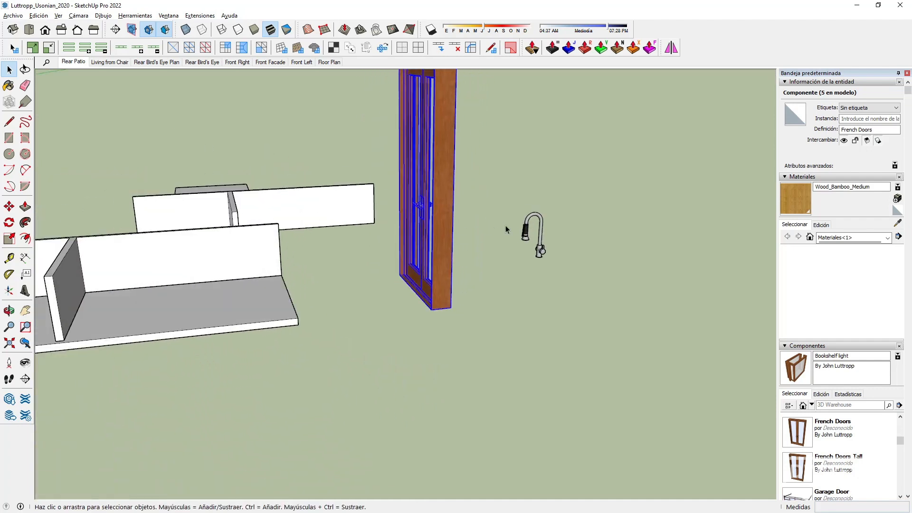
left_click(525, 230)
Copy the standalone French Doors component about 1.88 m along the green axis
left_click(424, 213)
middle_click_drag(424, 213, 551, 273)
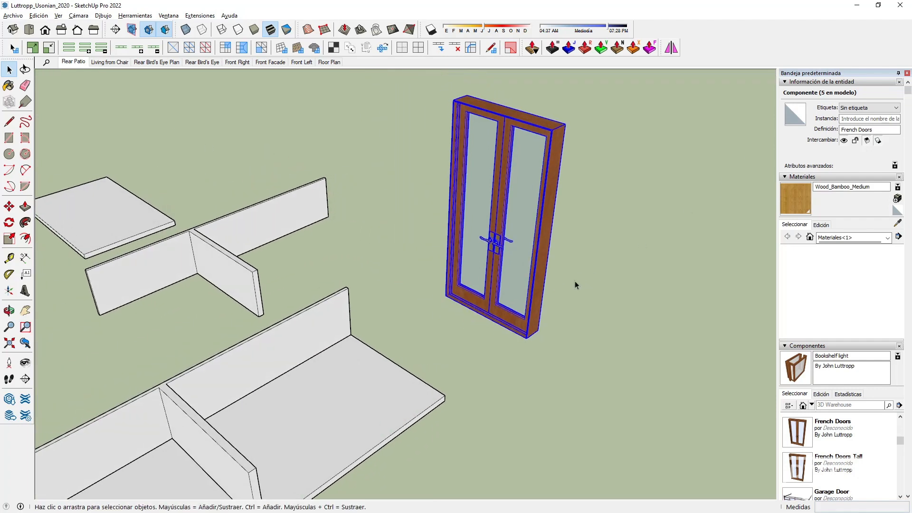
key("m")
key("ctrl")
left_click(559, 274)
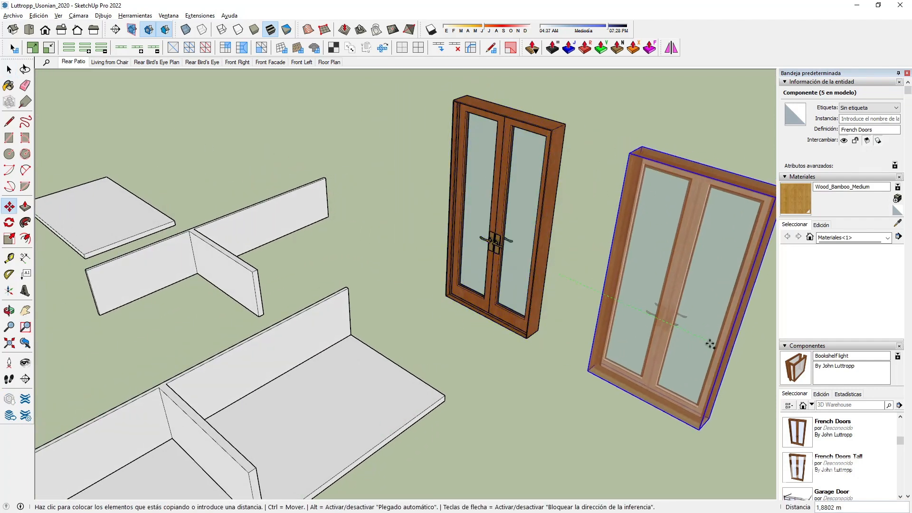
left_click(705, 341)
key("space")
Open the original French Doors component, examine its leaf groups against the copy's, and leave the component
scroll(650, 282, "up", 5)
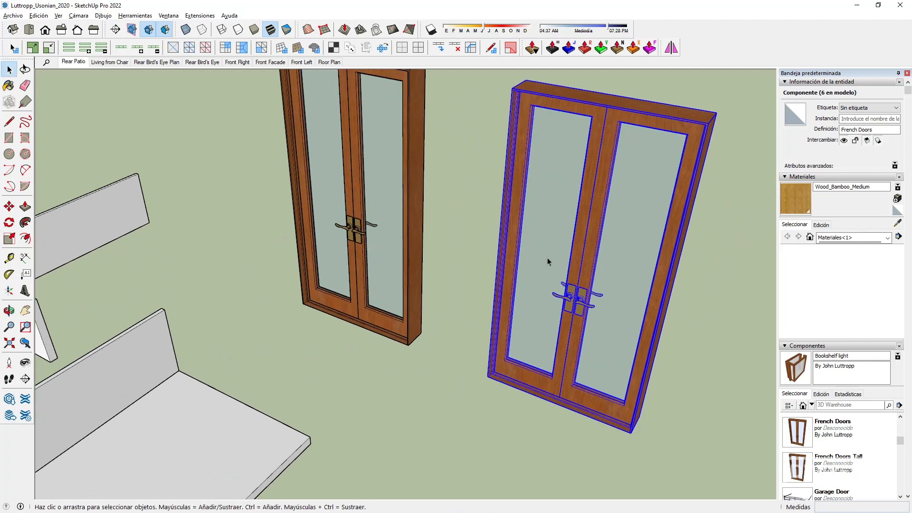
double_click(349, 223)
double_click(353, 224)
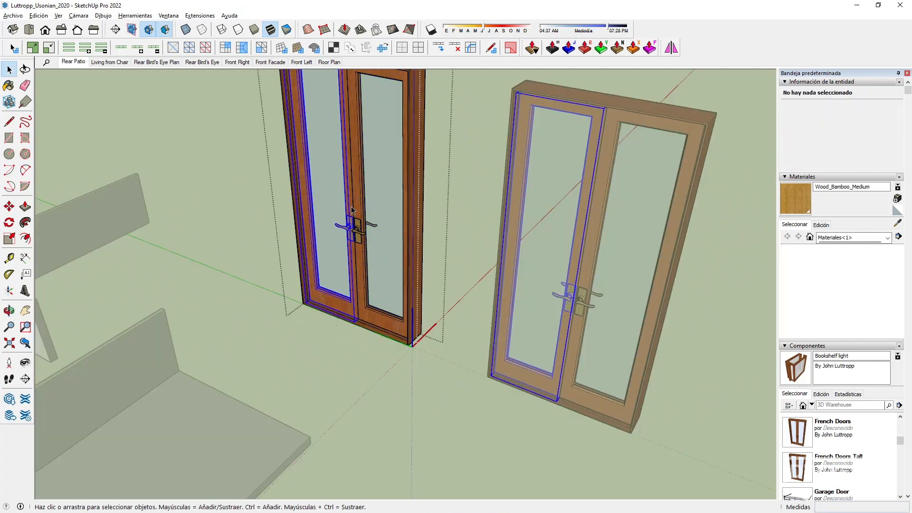
left_click_drag(330, 205, 369, 249)
left_click(450, 223)
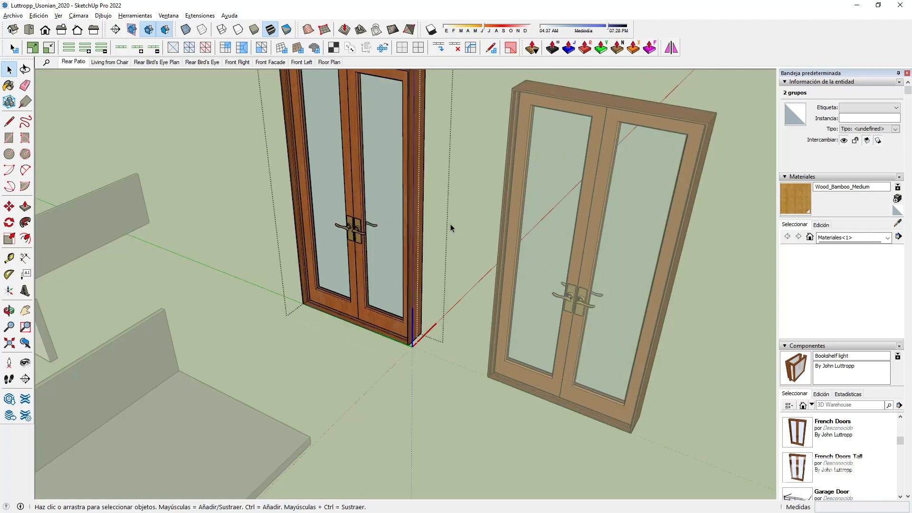
left_click(451, 222)
Make the original French Doors component unique so it is independent of its copies
left_click(421, 185)
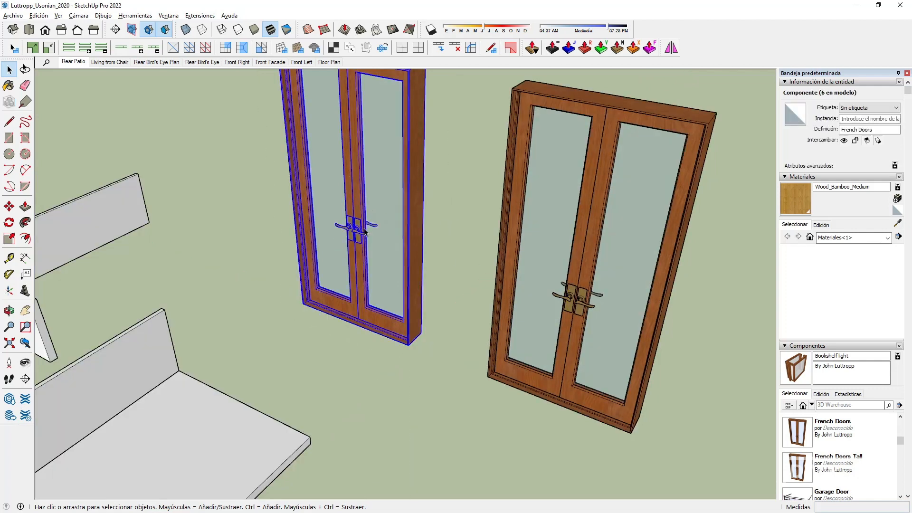
middle_click_drag(365, 231, 380, 190)
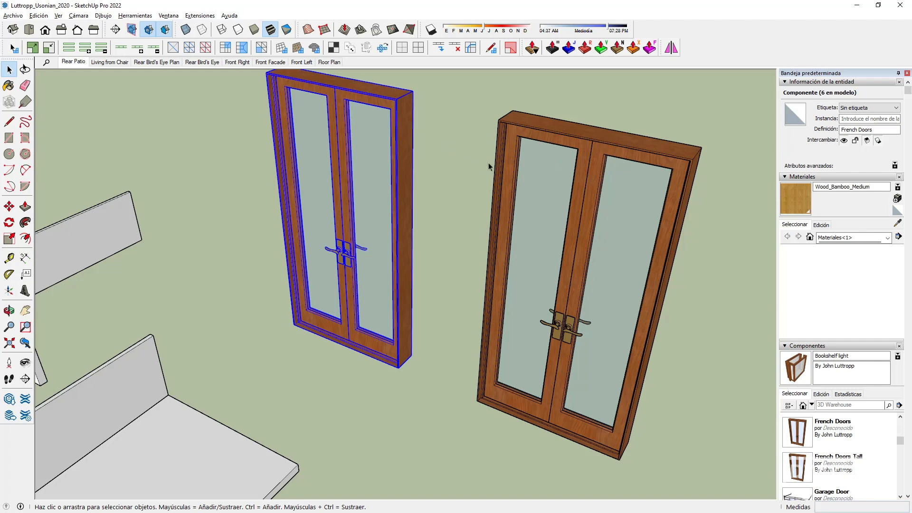
right_click(349, 201)
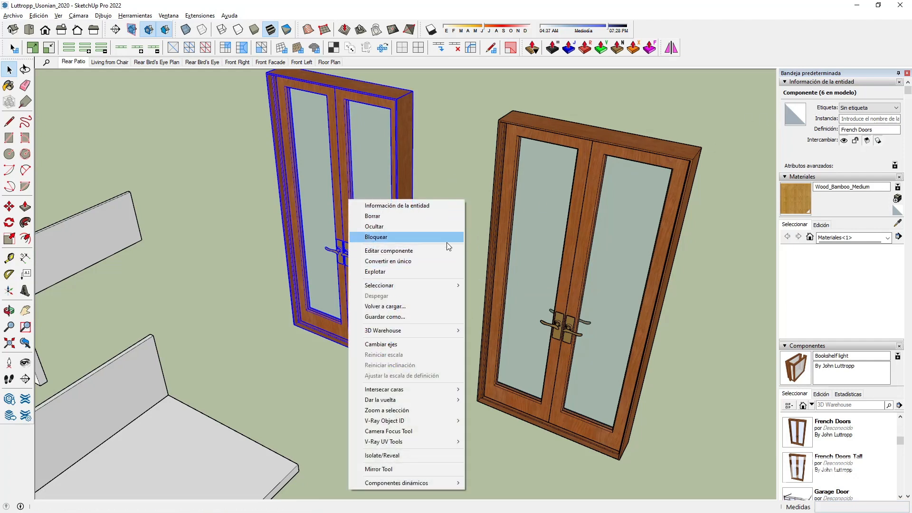
left_click(408, 261)
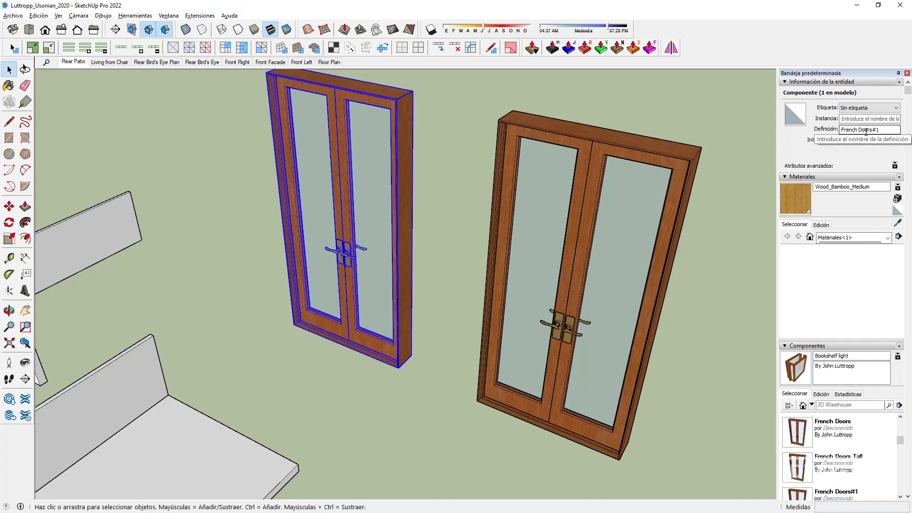
Compare the definition names of the copied door and the original door in the entity information
left_click(688, 153)
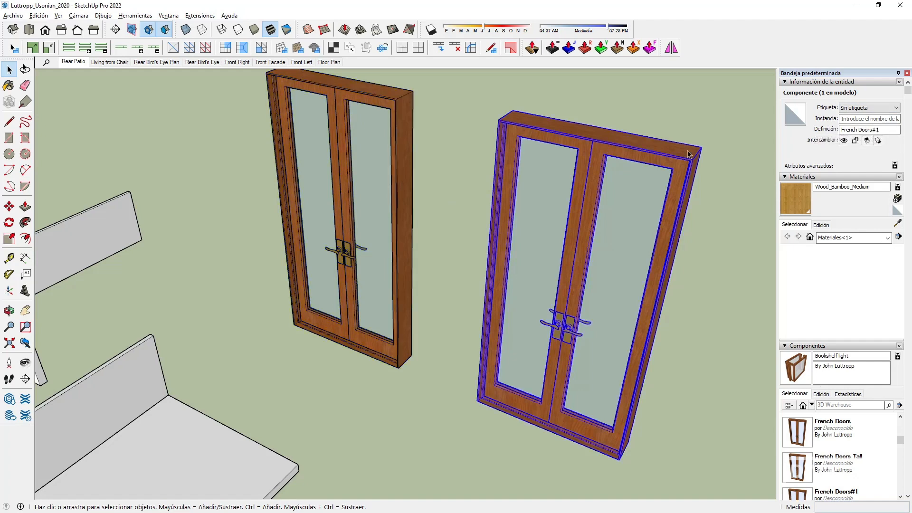
left_click(487, 127)
left_click(403, 155)
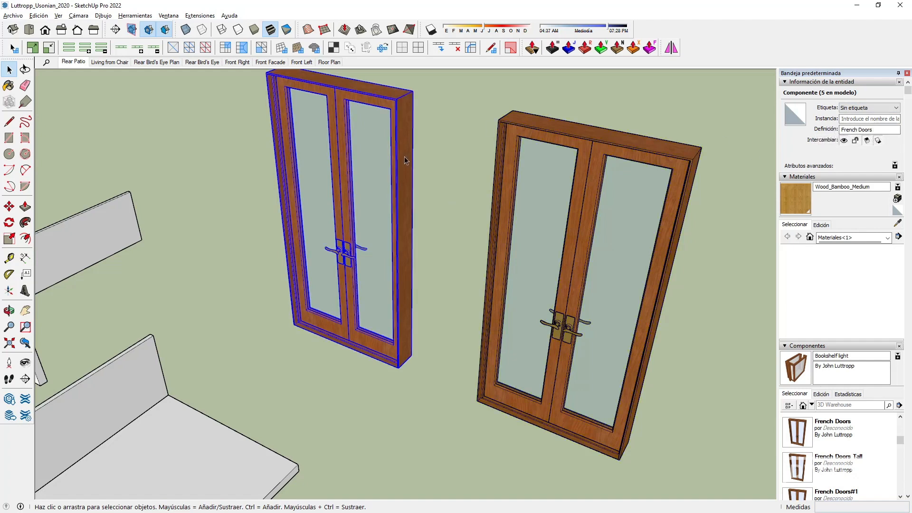
Raise both handle groups in the left leaf of the unique French doors by about 0.55 m and leave the component
double_click(357, 200)
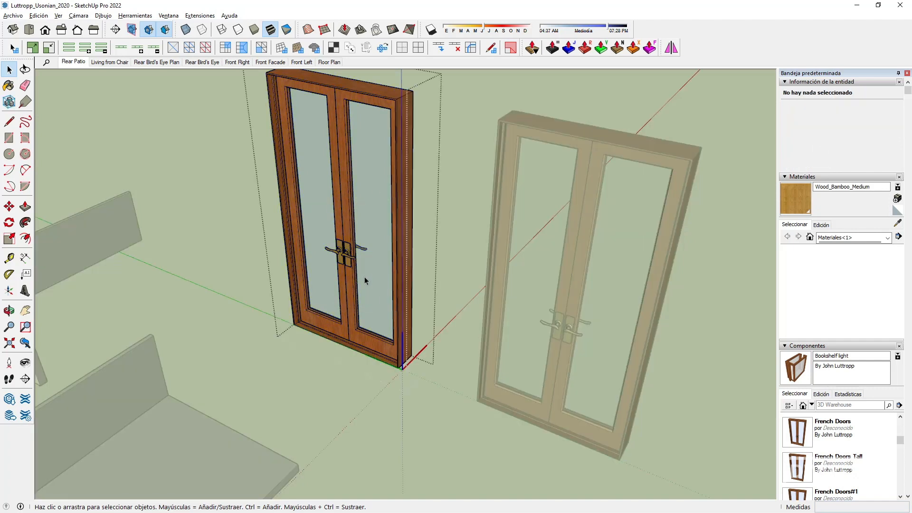
left_click(335, 227)
double_click(336, 227)
left_click(337, 249)
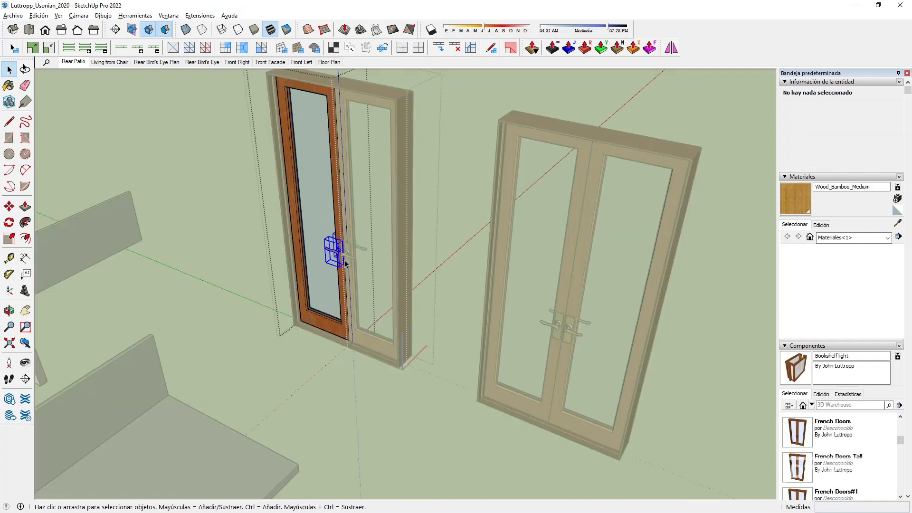
key("m")
left_click(322, 224)
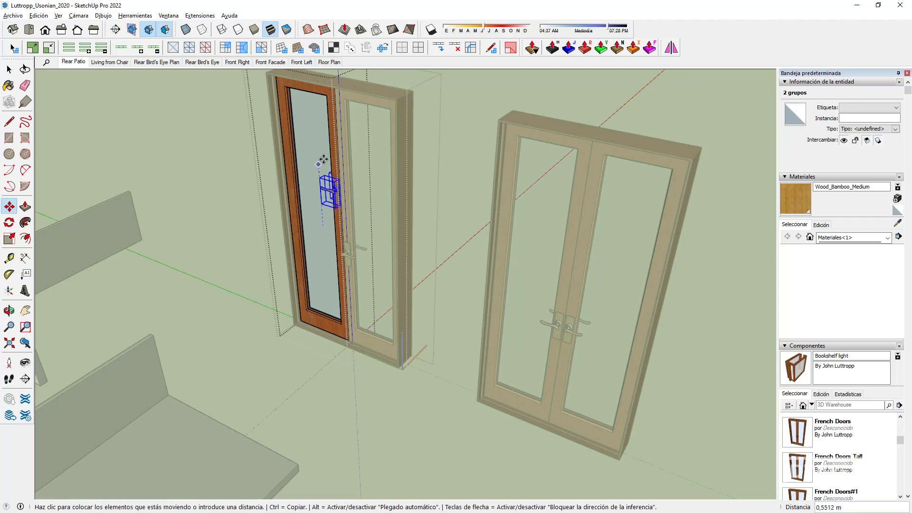
key("Escape")
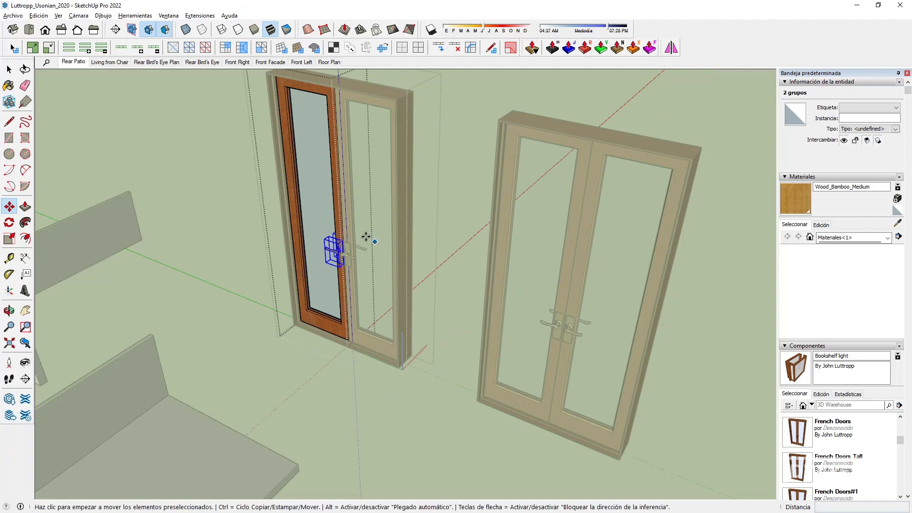
left_click(324, 219)
left_click(321, 154)
key("Escape")
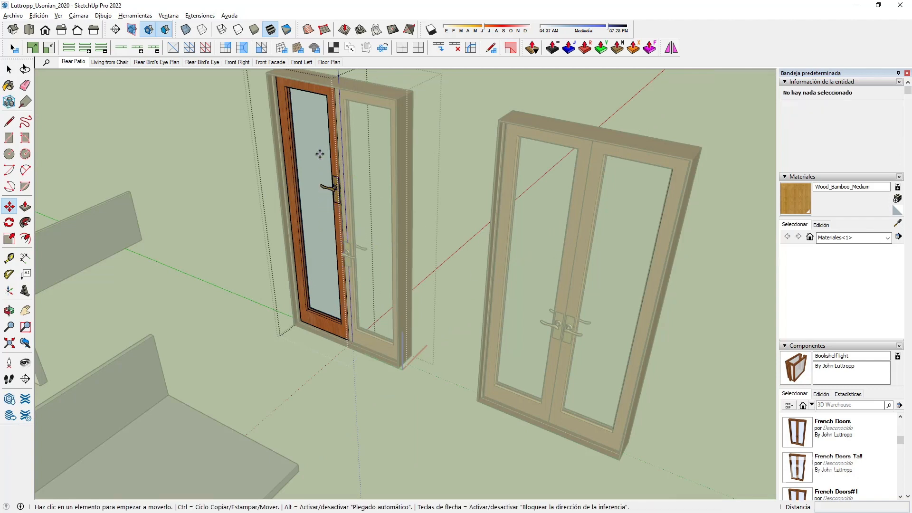
key("space")
key("Escape")
key("Escape")
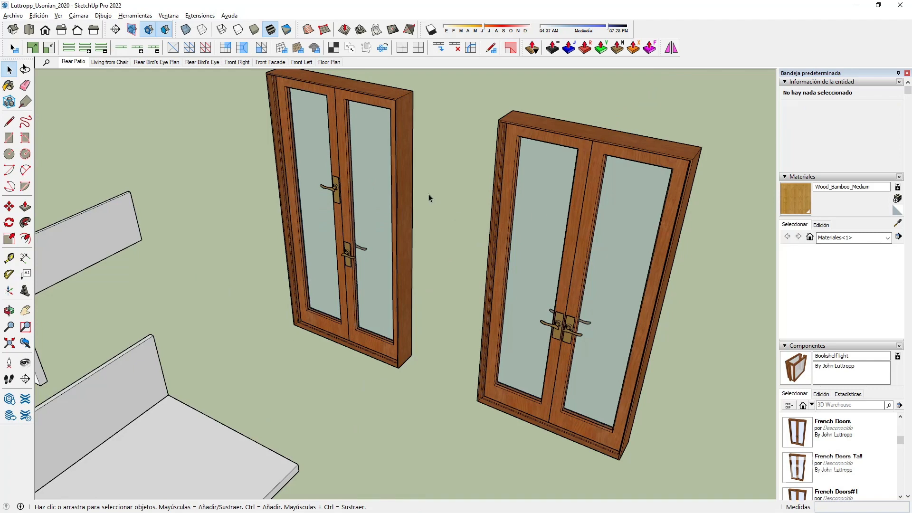
Delete both standalone French doors and the remaining loose wall and slab pieces beside the terrain
left_click(400, 178)
scroll(429, 236, "down", 4)
middle_click_drag(431, 233, 493, 195)
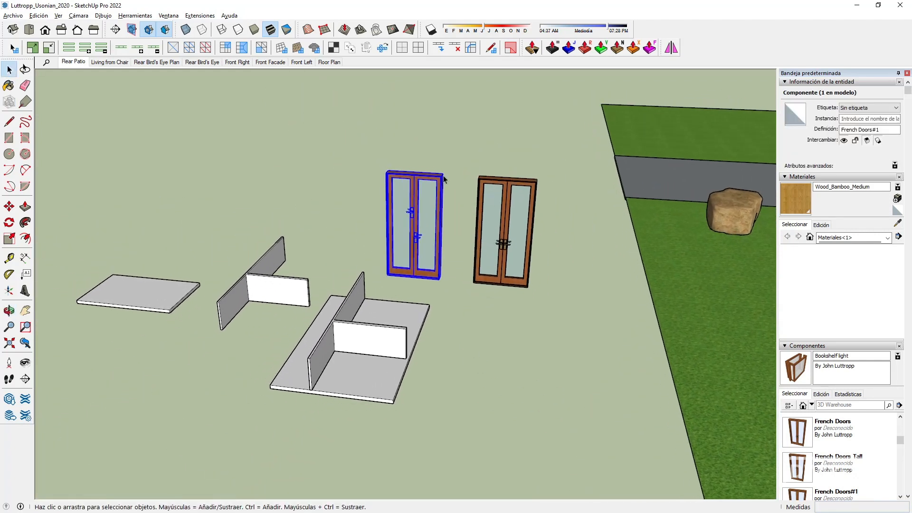
left_click_drag(357, 141, 544, 297)
key("Delete")
left_click_drag(63, 221, 479, 460)
key("Delete")
Return to the house, list the components in the model, collapse Materials and browse the list around the garage door entries
scroll(297, 290, "up", 3)
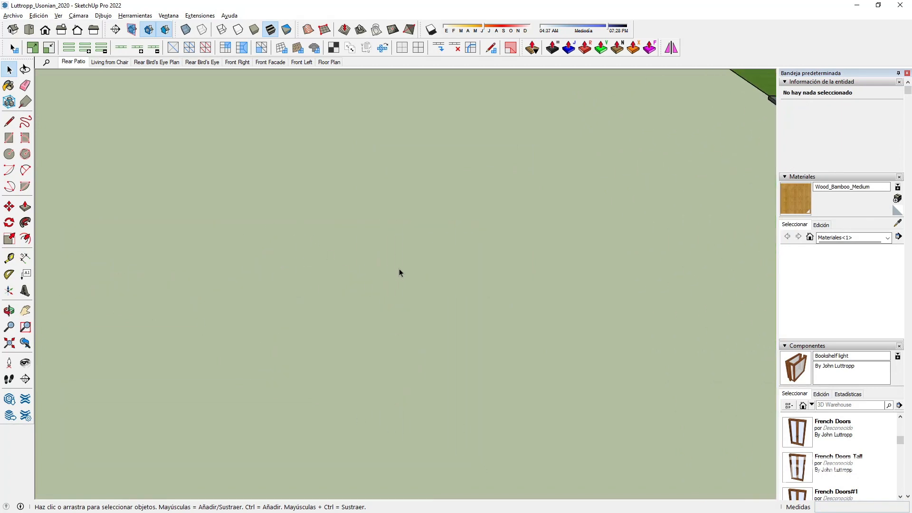
middle_click_drag(399, 270, 543, 309)
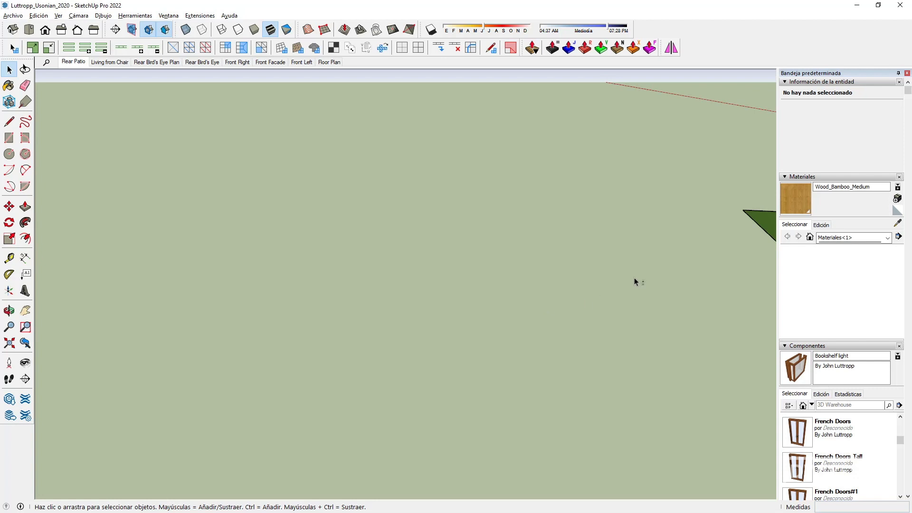
middle_click_drag(636, 281, 483, 226)
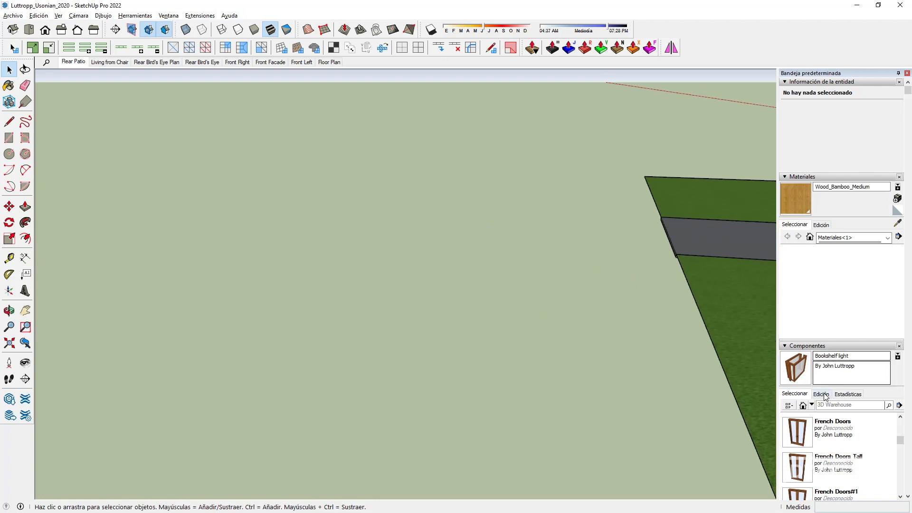
scroll(830, 438, "down", 3)
scroll(730, 350, "down", 2)
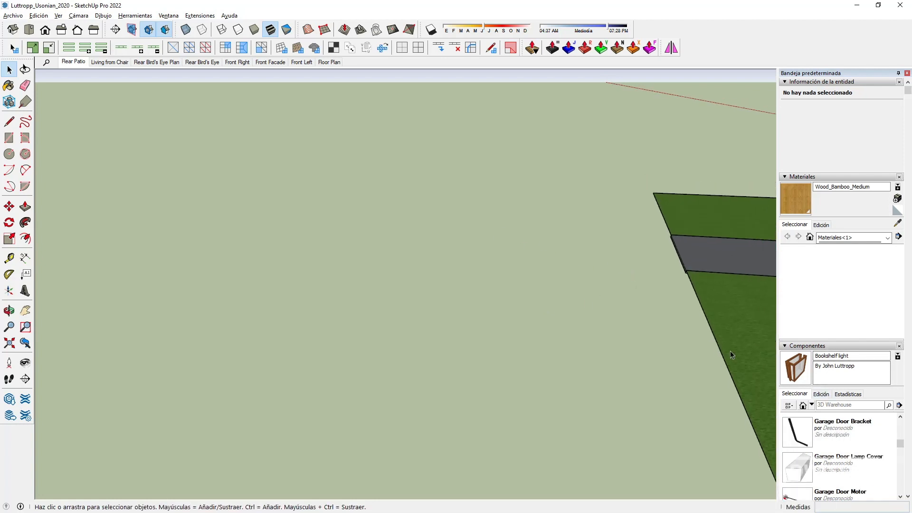
middle_click_drag(701, 325, 348, 230, "shift")
left_click(812, 405)
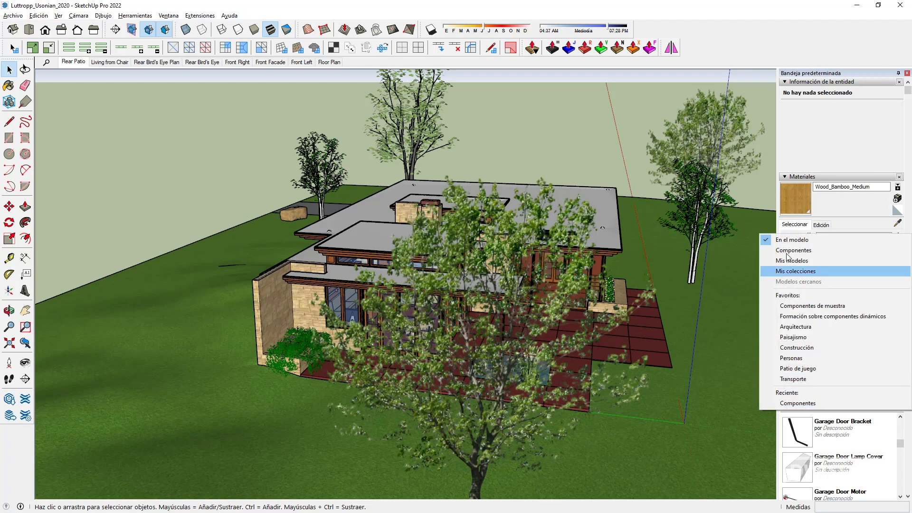
left_click(813, 240)
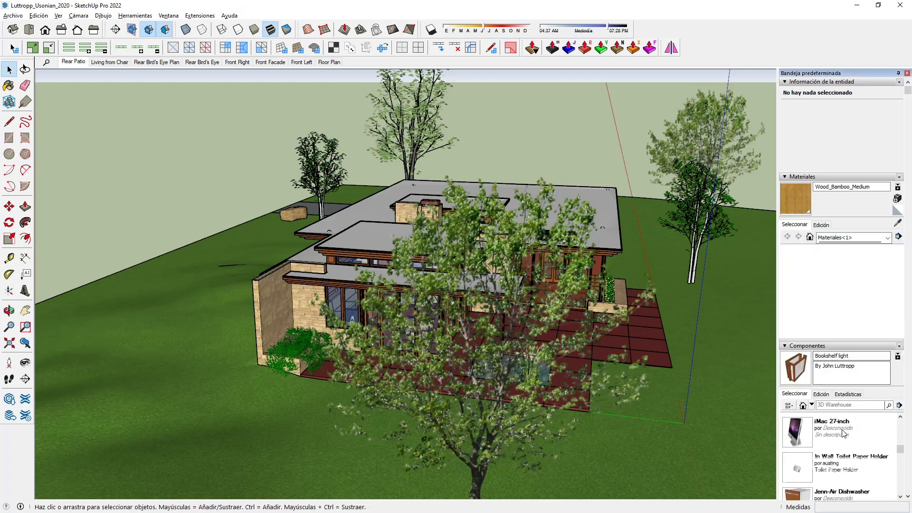
left_click(818, 177)
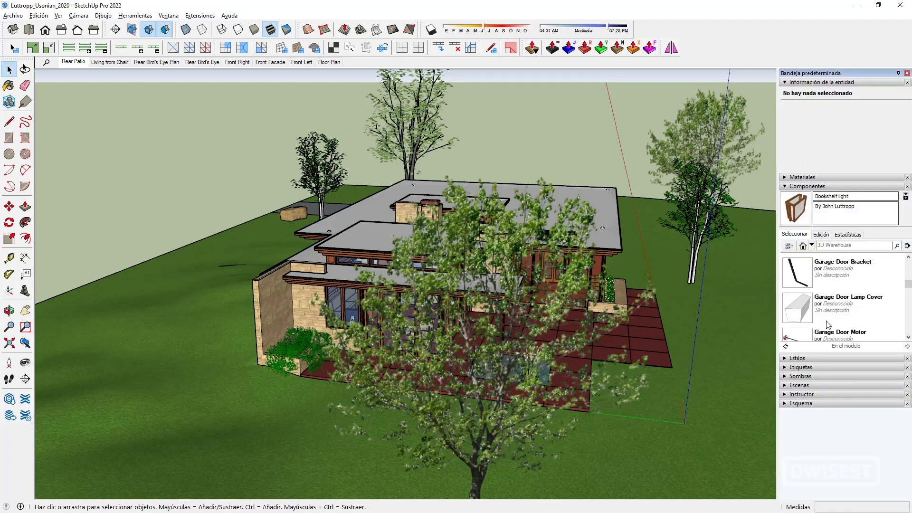
scroll(826, 311, "down", 3)
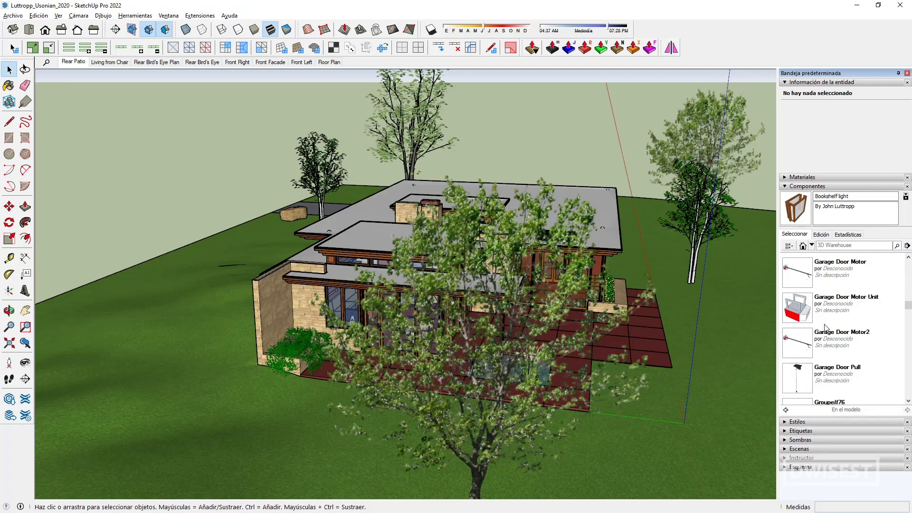
Draw a rectangle about 11.73 m by 16.06 m on the ground in an empty area away from the terrain
scroll(824, 328, "up", 5)
scroll(825, 328, "down", 1)
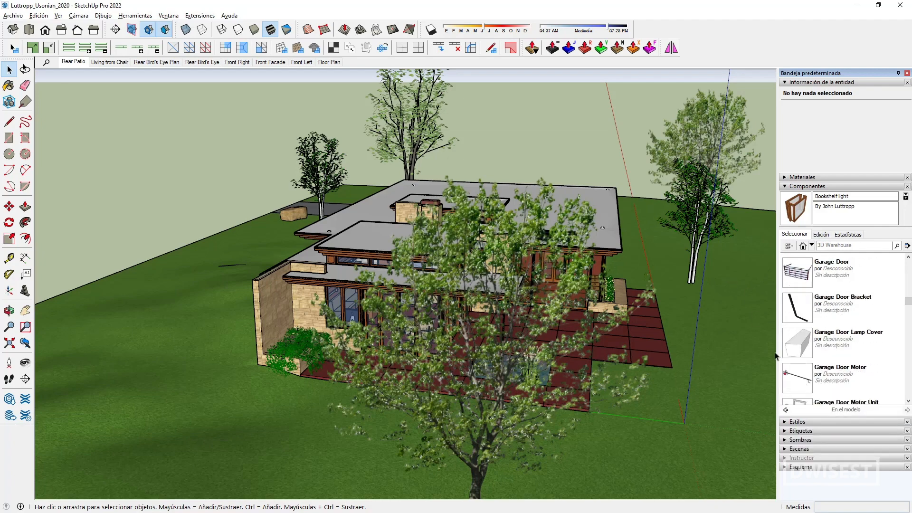
scroll(407, 177, "up", 10)
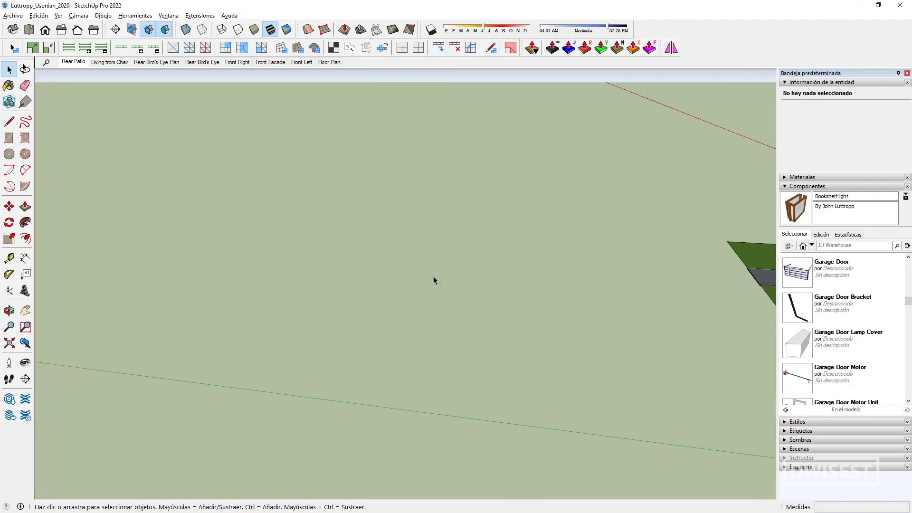
key("r")
left_click(244, 322)
left_click(573, 356)
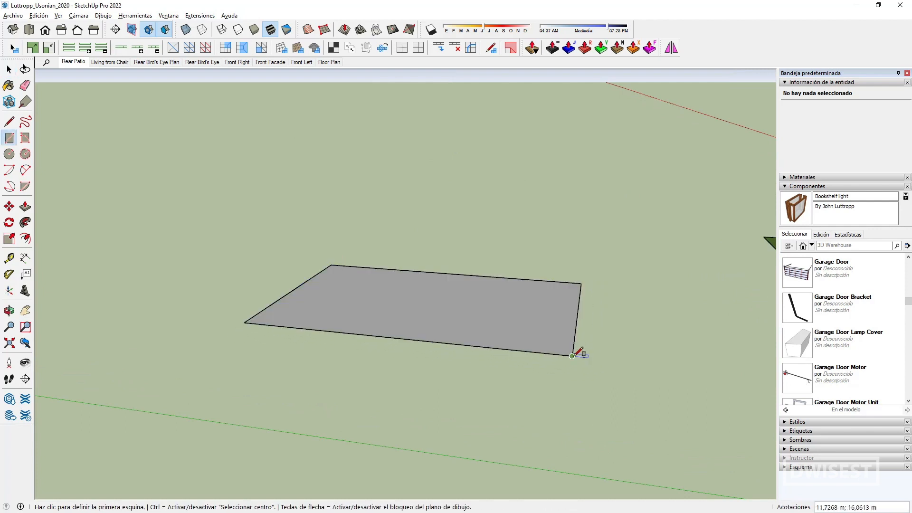
Push/Pull the ground rectangle upward into a solid box
key("p")
left_click_drag(506, 316, 503, 310)
key("ctrl+z")
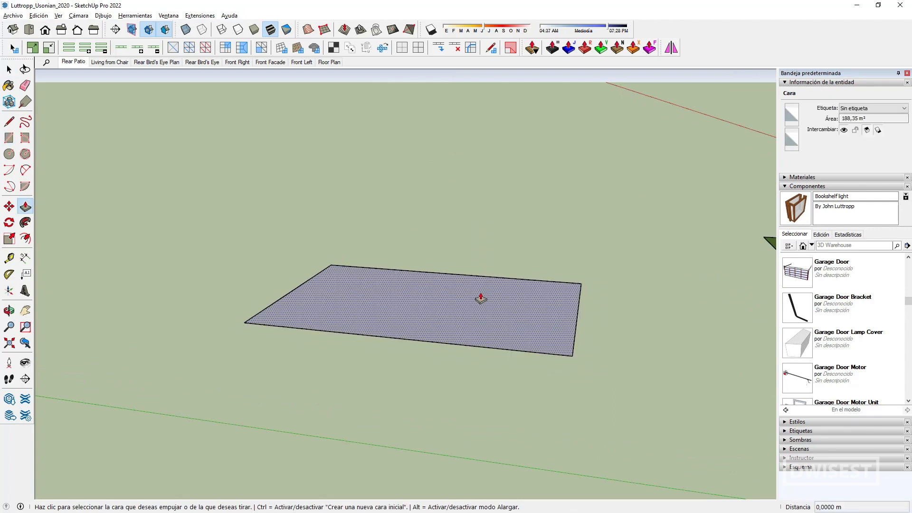
left_click(480, 299)
left_click(483, 181)
key("space")
Draw a wide window rectangle about 8.9 m by 2.4 m on the front face of the box
scroll(403, 240, "up", 1)
middle_click_drag(403, 240, 457, 256)
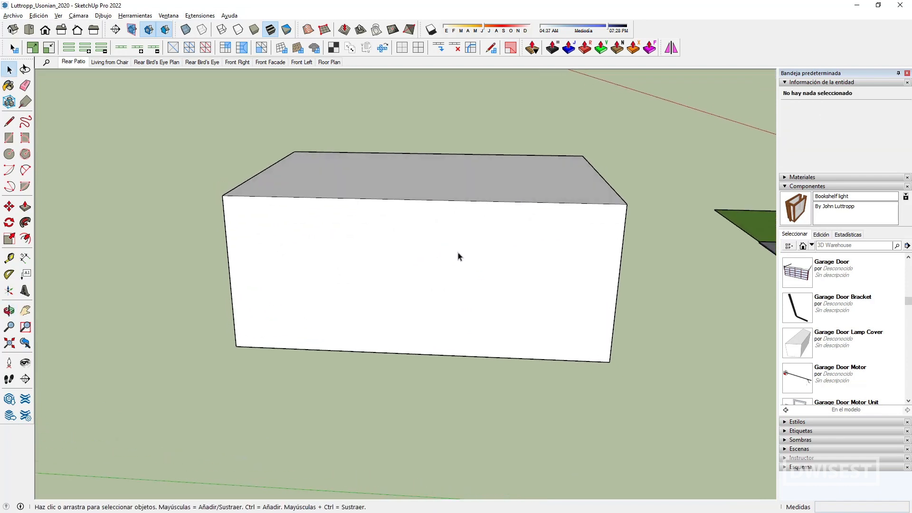
key("r")
scroll(323, 243, "up", 2)
left_click(274, 219)
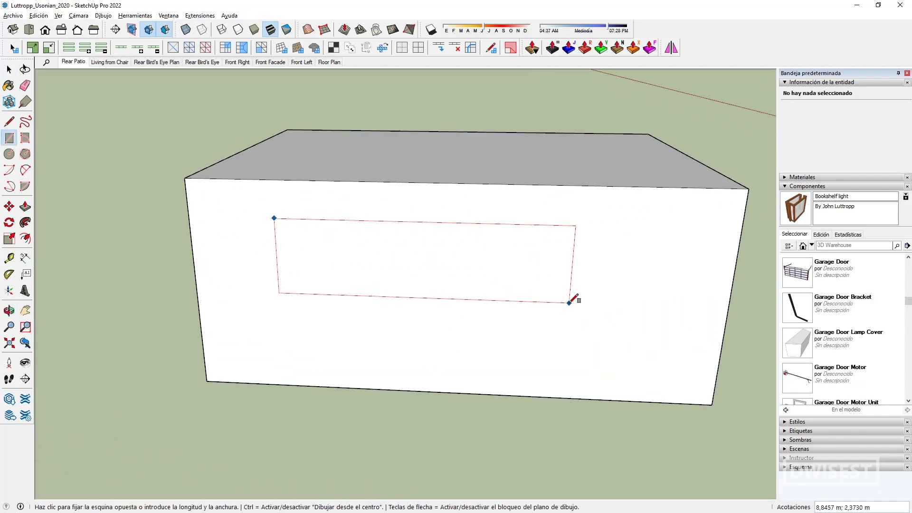
left_click(570, 305)
key("space")
Offset the outline of the window rectangle inward by about 0.10 m to form a thin frame
scroll(377, 253, "up", 1)
left_click(432, 265)
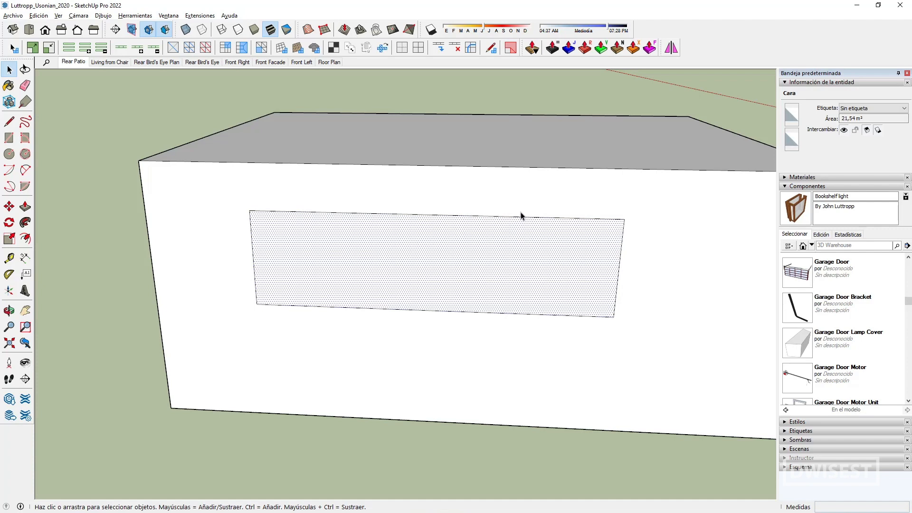
scroll(423, 254, "up", 2)
key("f")
left_click(223, 221)
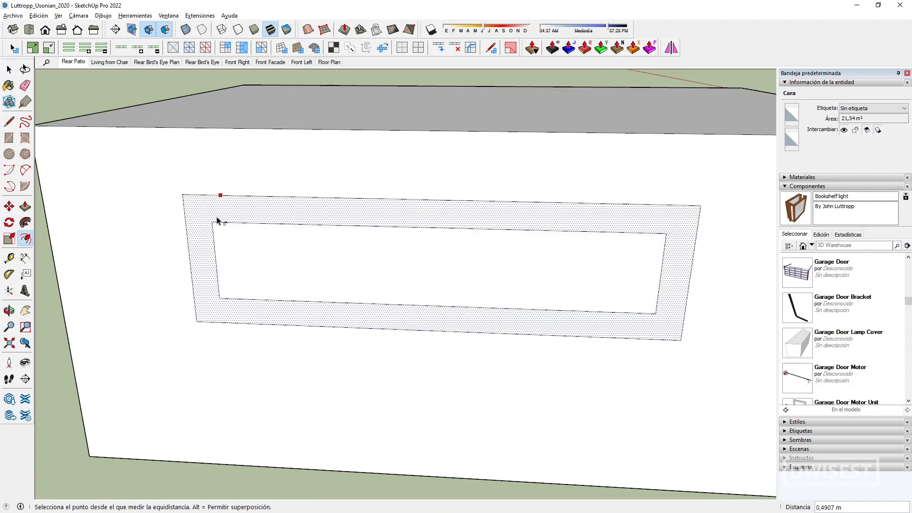
key("ctrl+z")
left_click(240, 219)
left_click(238, 219)
key("ctrl+z")
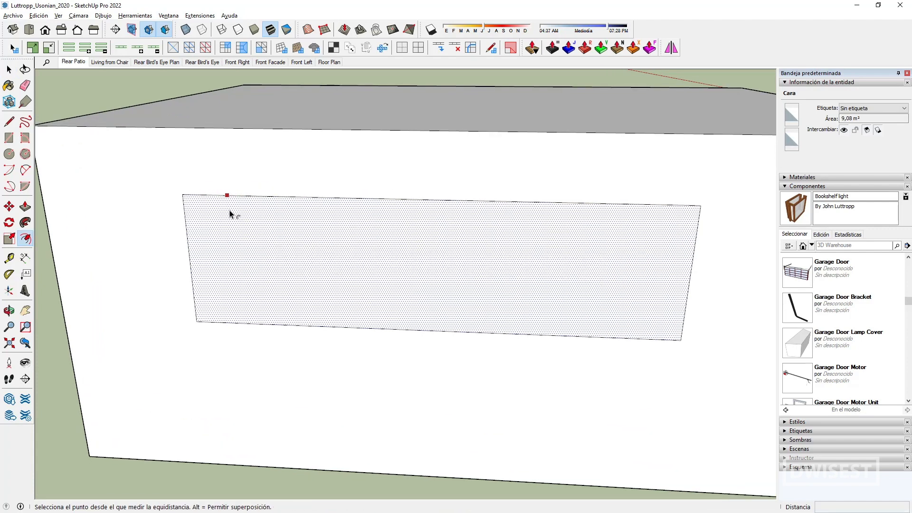
left_click(231, 209)
left_click(199, 201)
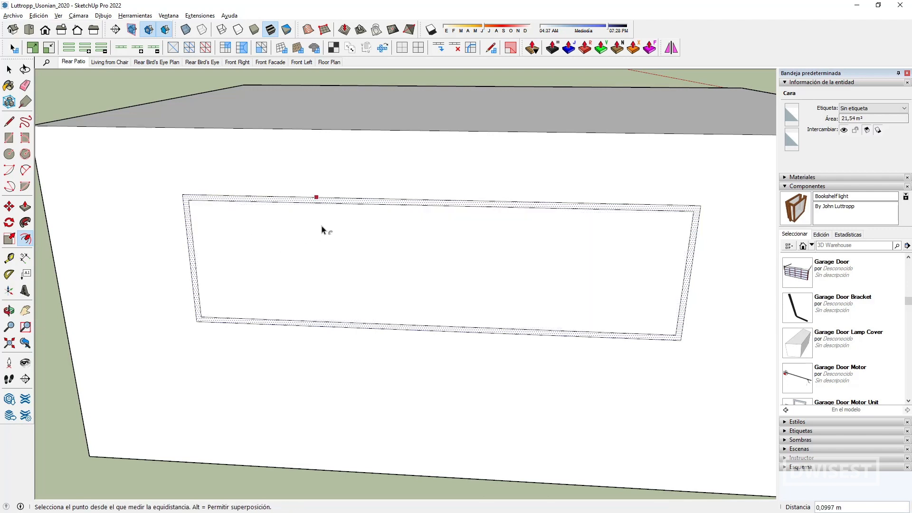
Push/Pull the thin frame face outward so that the frame projects from the front wall
key("space")
key("p")
left_click(388, 207)
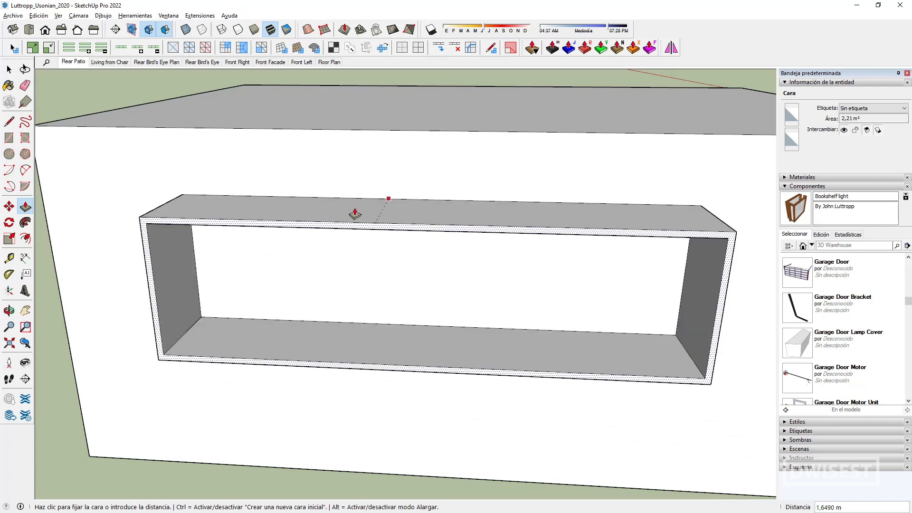
middle_click_drag(356, 208, 204, 198)
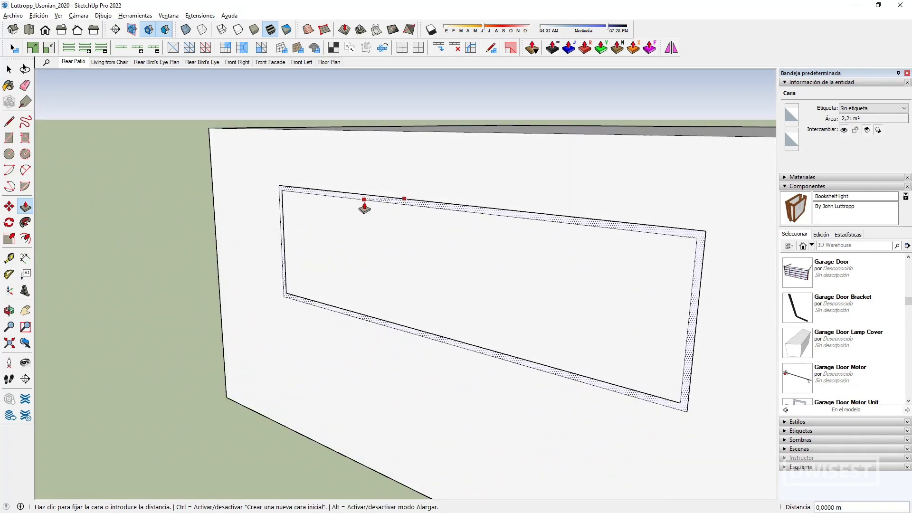
middle_click_drag(364, 207, 197, 176)
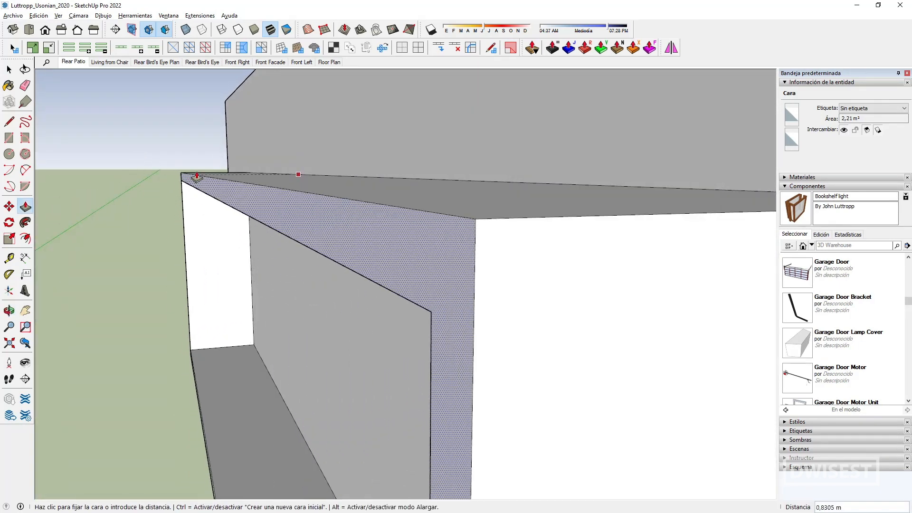
left_click(220, 156)
key("space")
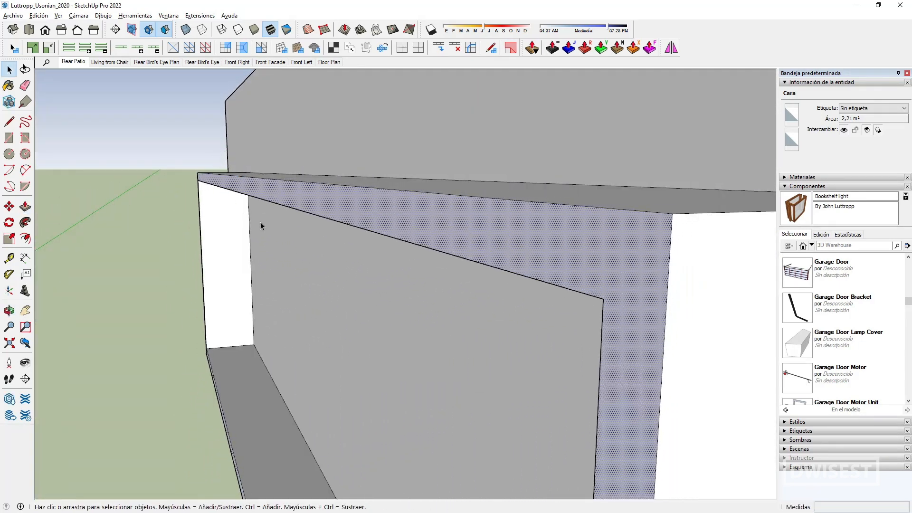
Delete the wall face enclosed by the projecting frame to open the window
scroll(260, 221, "down", 5)
left_click(273, 256)
middle_click_drag(272, 256, 595, 319)
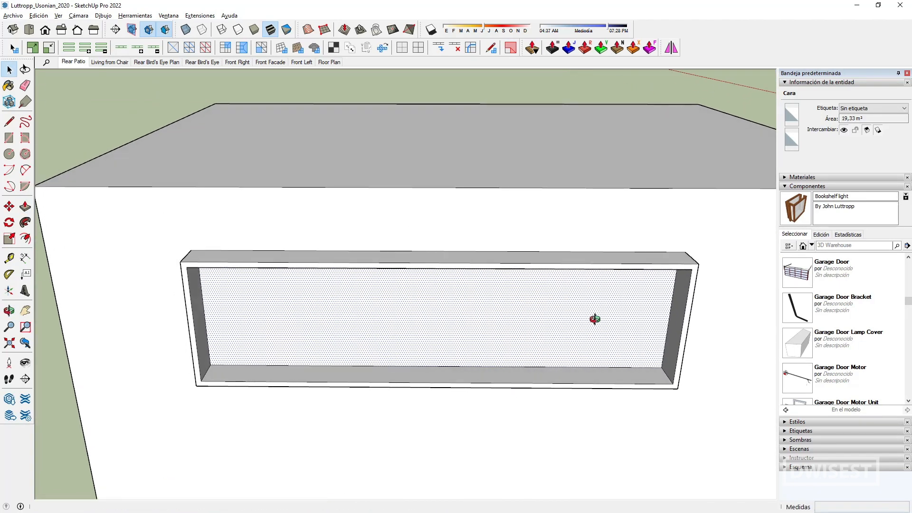
key("Delete")
Turn only the window frame geometry into a component named Ventanal, with the cut opening option on and the selection replaced
key("ctrl+a")
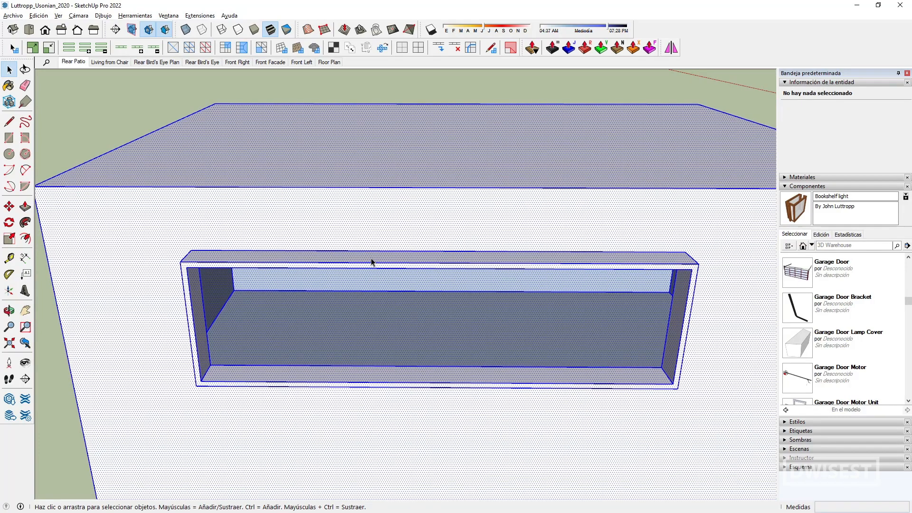
scroll(394, 186, "down", 4)
middle_click_drag(383, 130, 350, 215)
left_click_drag(136, 215, 609, 332)
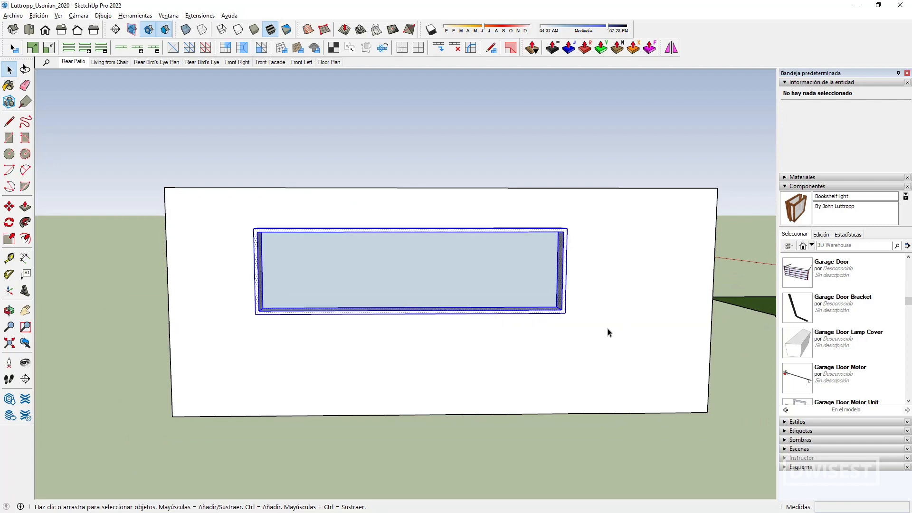
middle_click_drag(609, 332, 298, 336)
key("g")
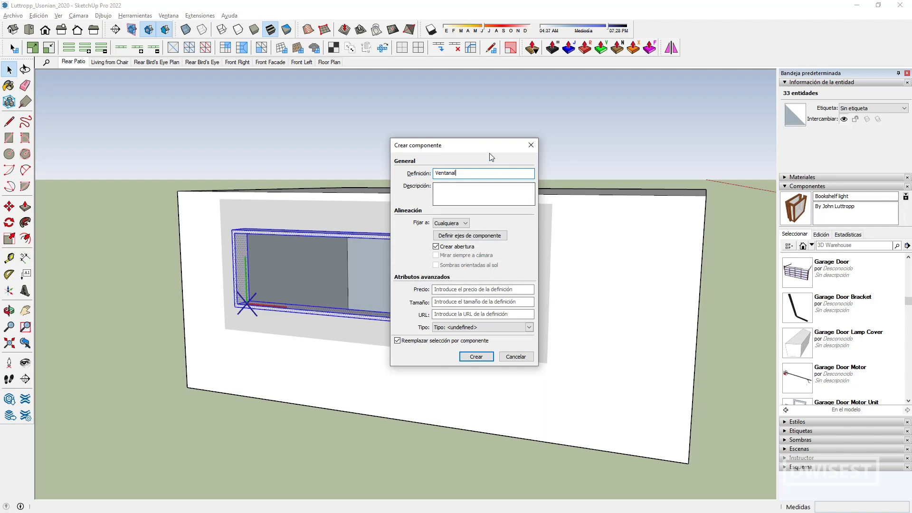
left_click_drag(487, 147, 621, 120)
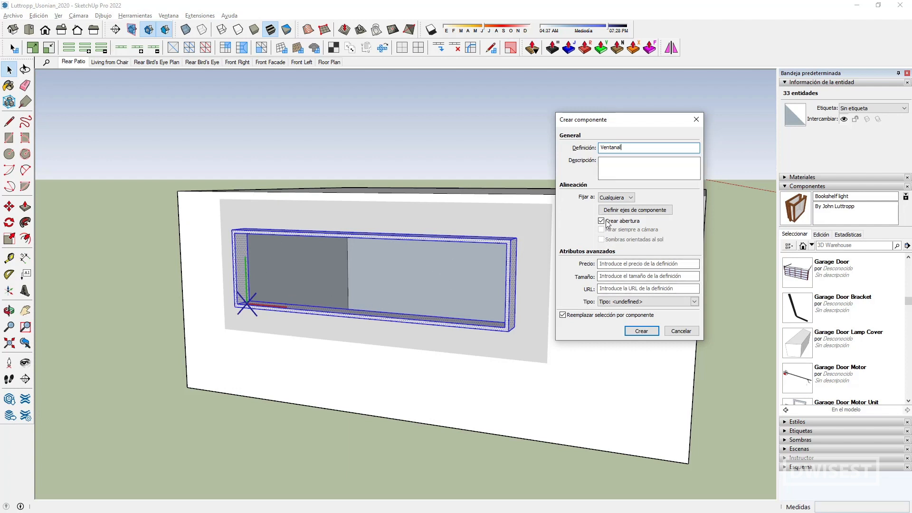
left_click(641, 331)
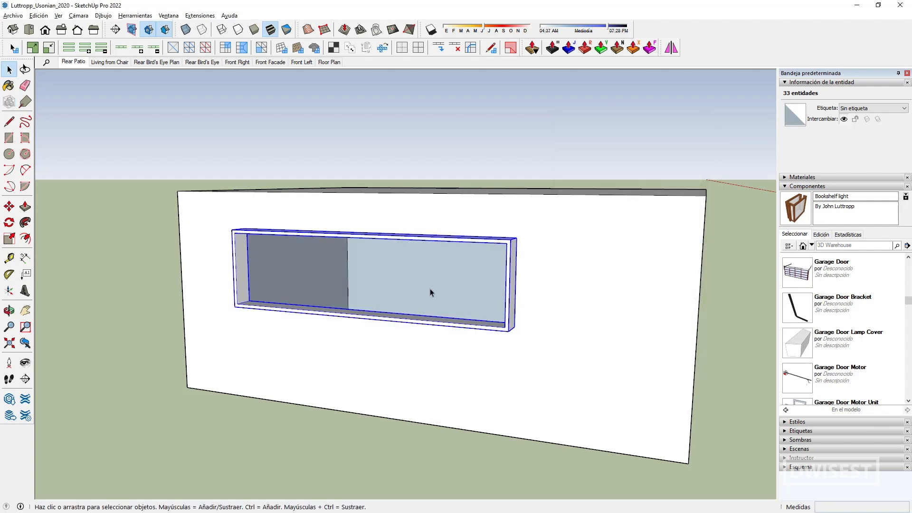
Move the Ventanal window about 1.16 m along the front wall toward its upper left corner
key("m")
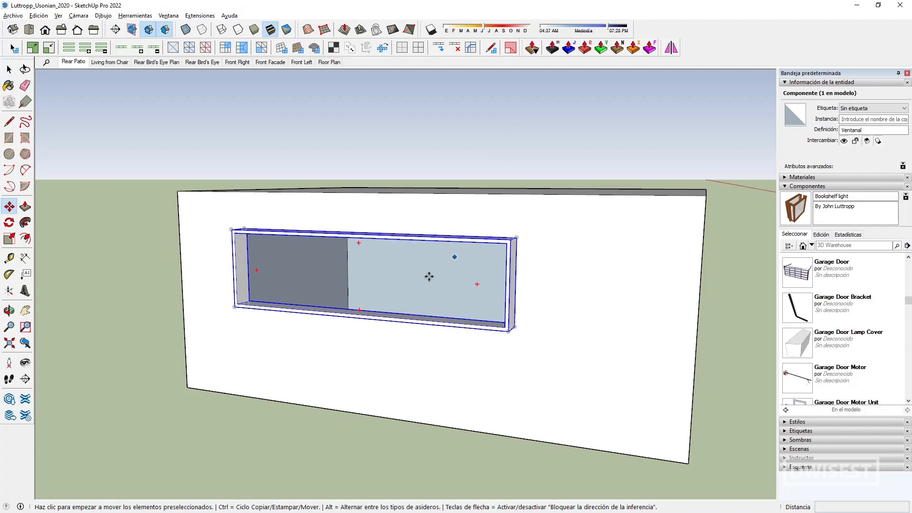
left_click(357, 332)
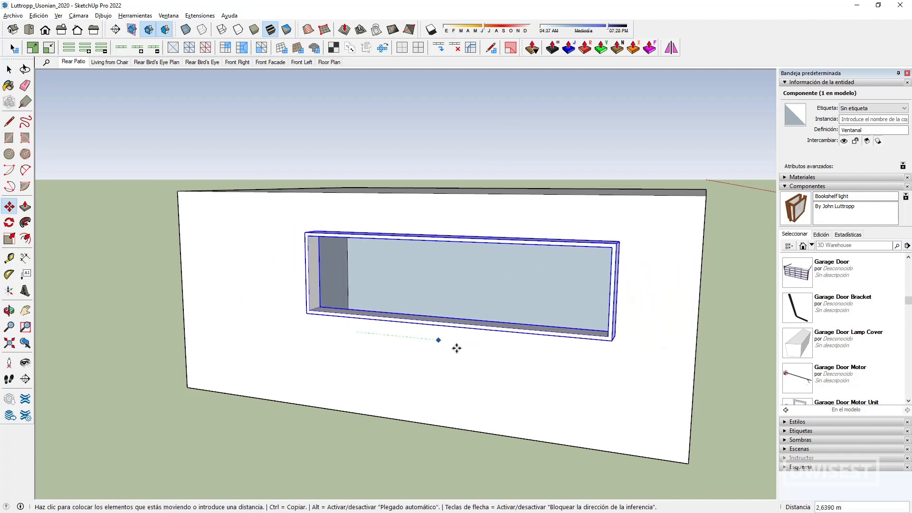
left_click(327, 311)
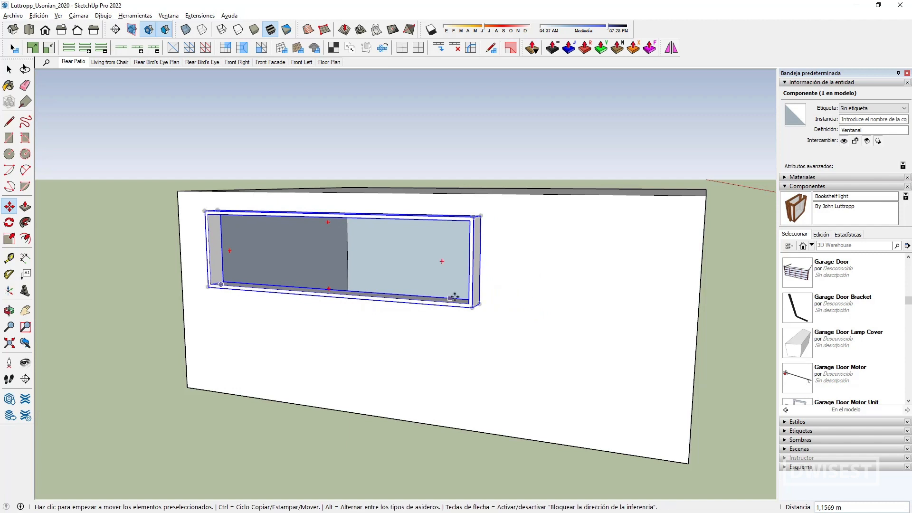
Copy the Ventanal window straight down on the front wall, directly below the original, and clear the selection
key("ctrl")
left_click(480, 248)
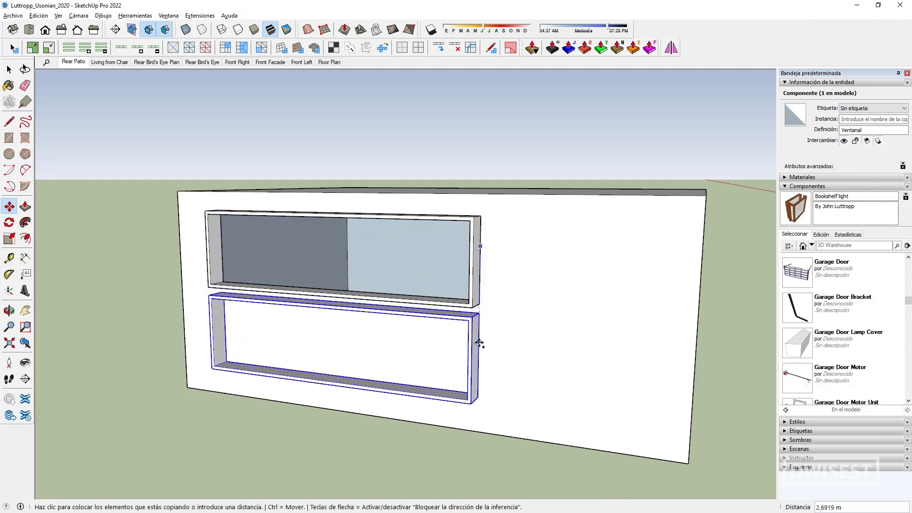
left_click(457, 353)
key("space")
left_click(427, 157)
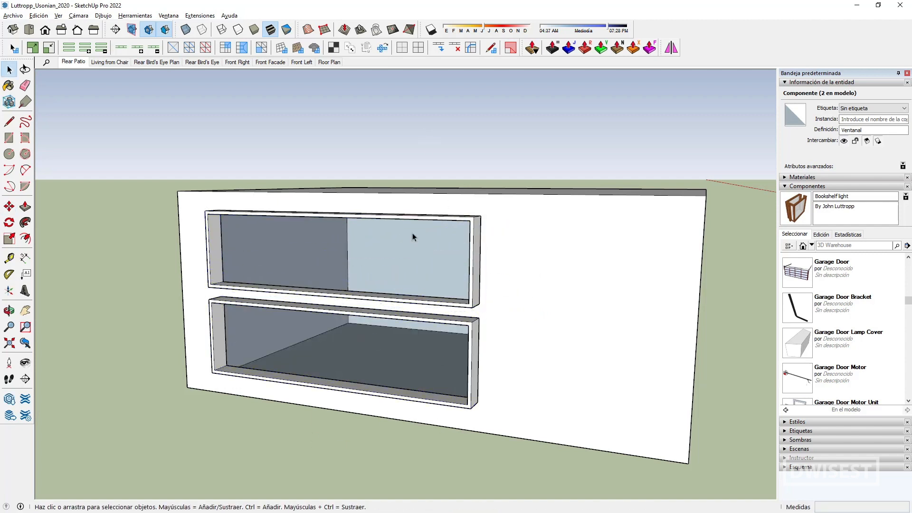
View the box from its blank side and select the upper window to check its definition name
middle_click_drag(423, 304, 391, 350)
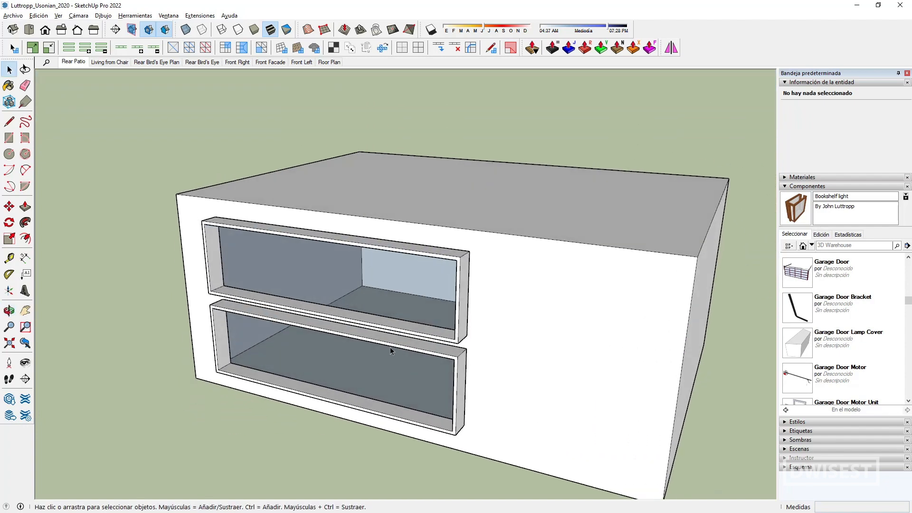
middle_click_drag(465, 389, 471, 309)
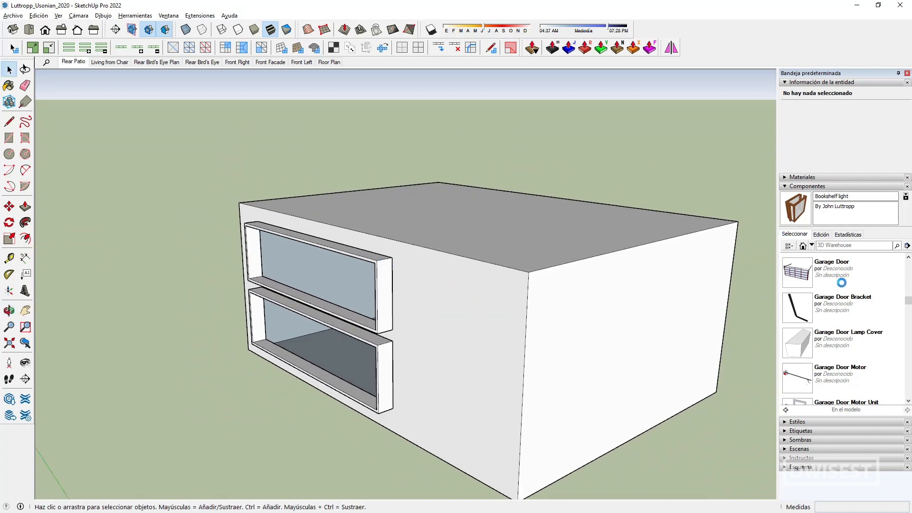
middle_click_drag(385, 271, 339, 275)
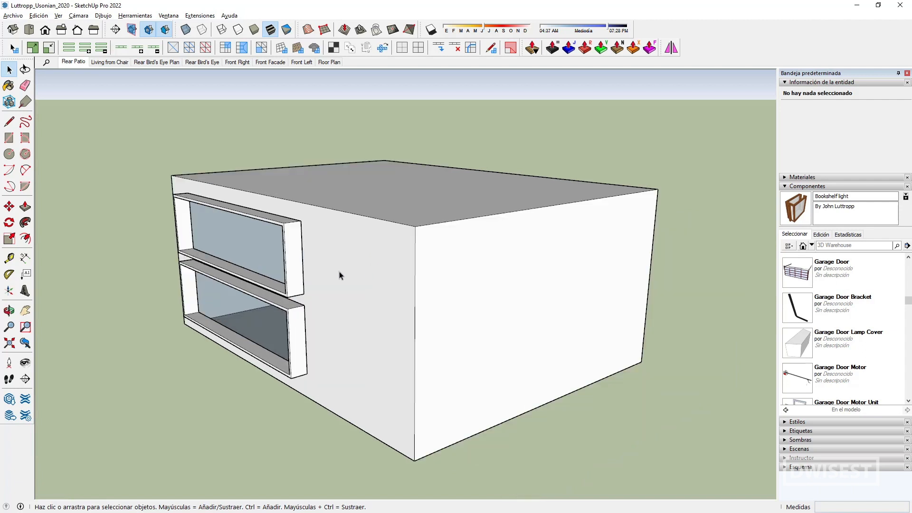
left_click(298, 250)
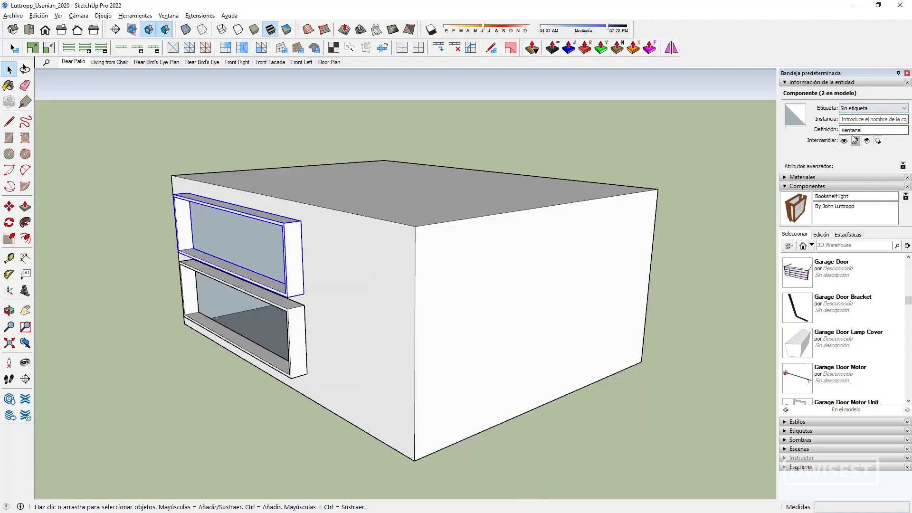
Find Ventanal in the list of components in the model, pick it to preview placing another instance, and cancel the placement
left_click(846, 308)
scroll(845, 308, "down", 12)
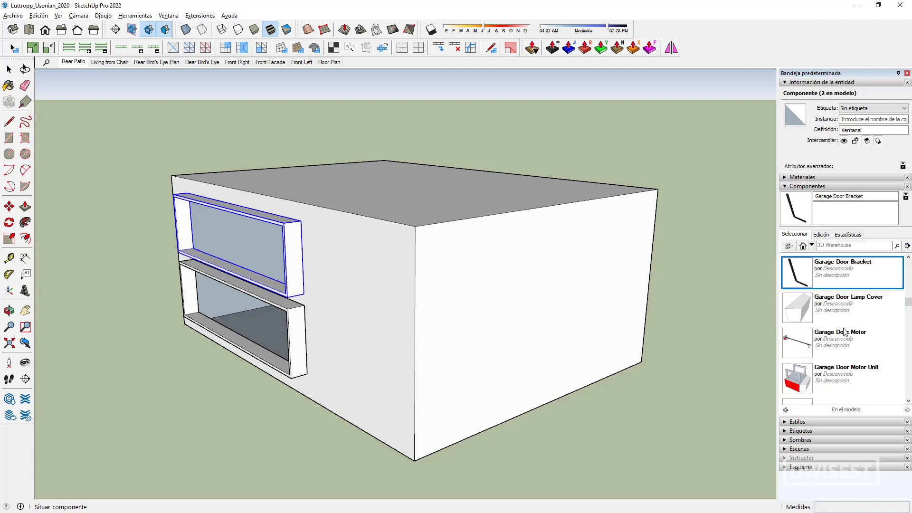
scroll(848, 313, "down", 5)
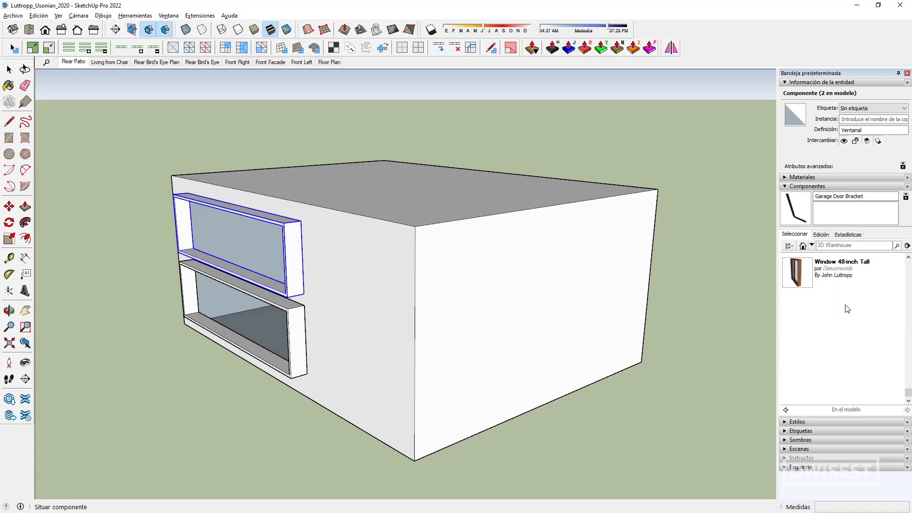
scroll(848, 300, "up", 4)
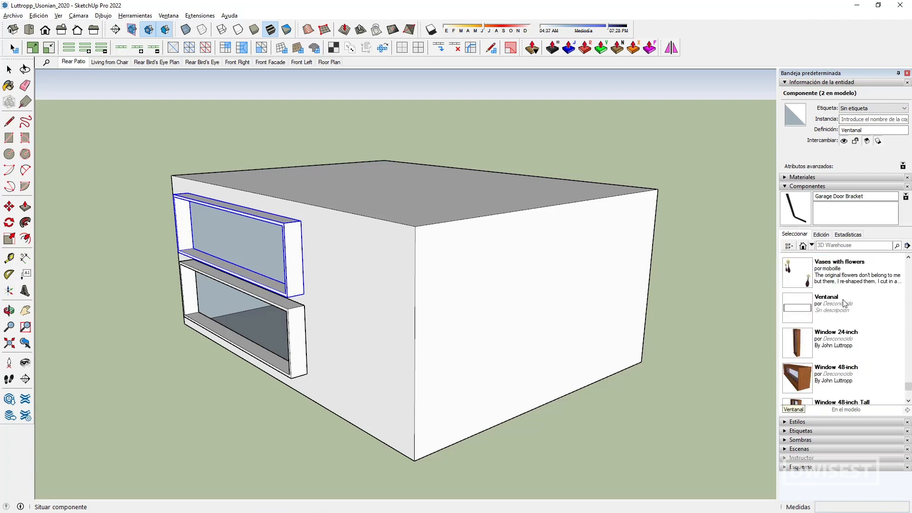
left_click(835, 308)
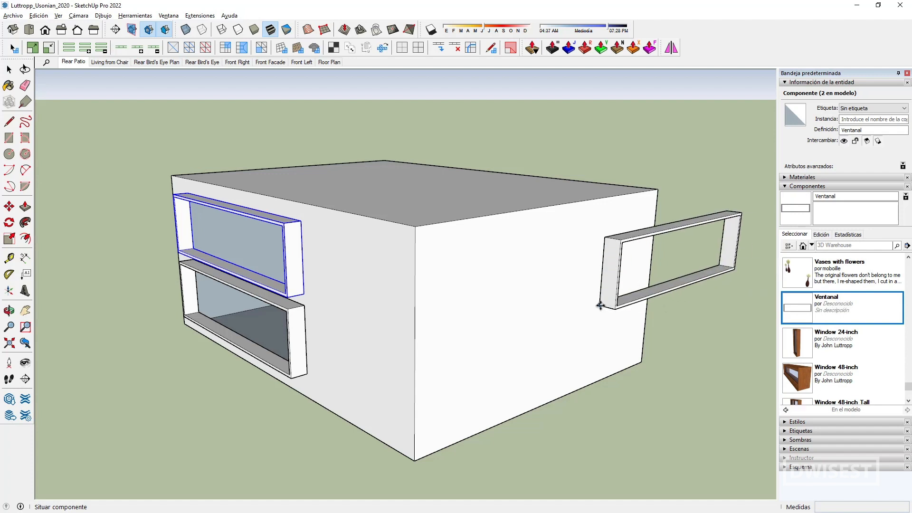
key("Escape")
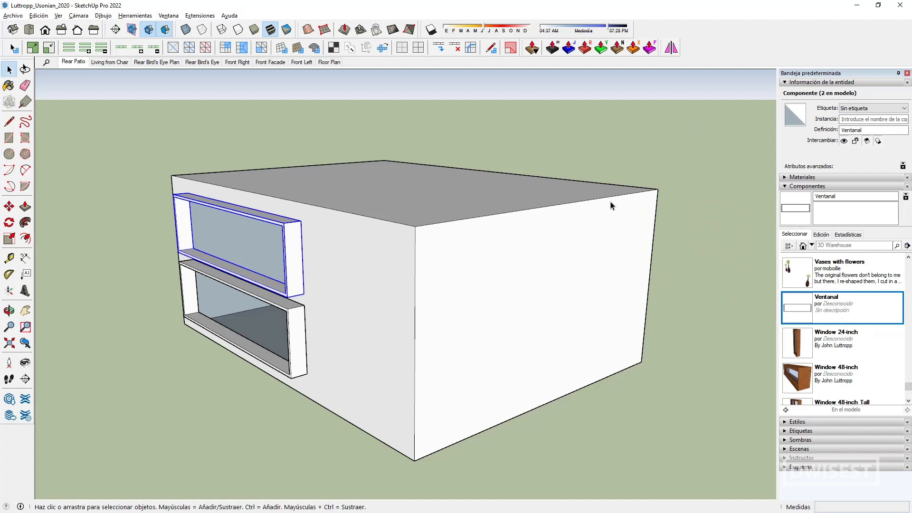
left_click(753, 259)
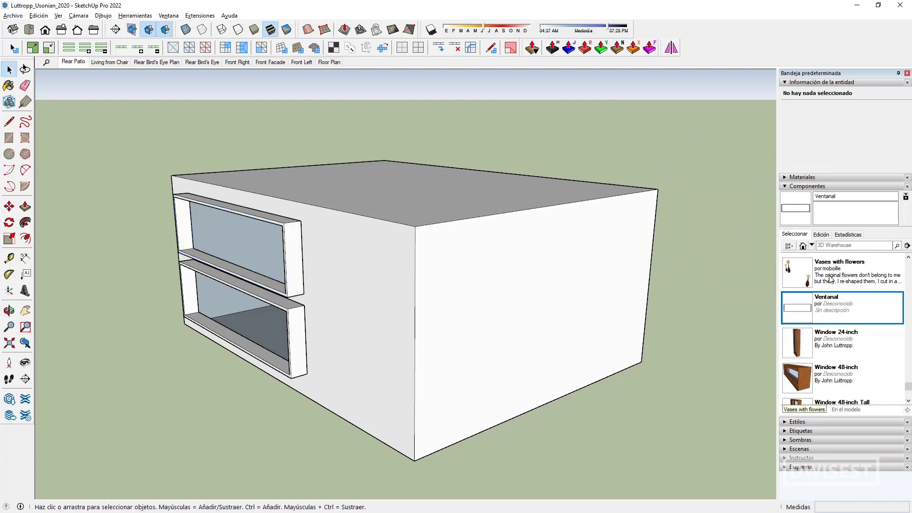
Place the Vases with flowers component on the box's roof and a Ventanal window on its blank wall, and clear the selection
left_click(830, 274)
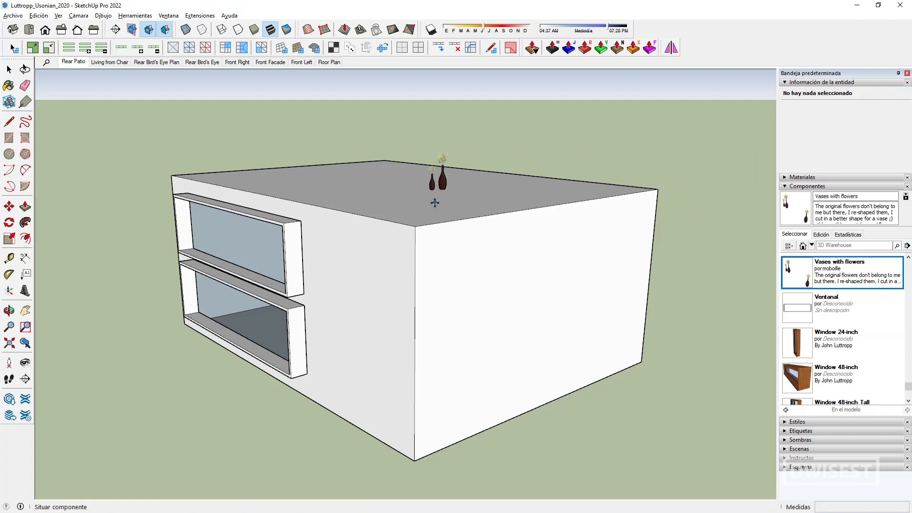
left_click(430, 188)
left_click(847, 308)
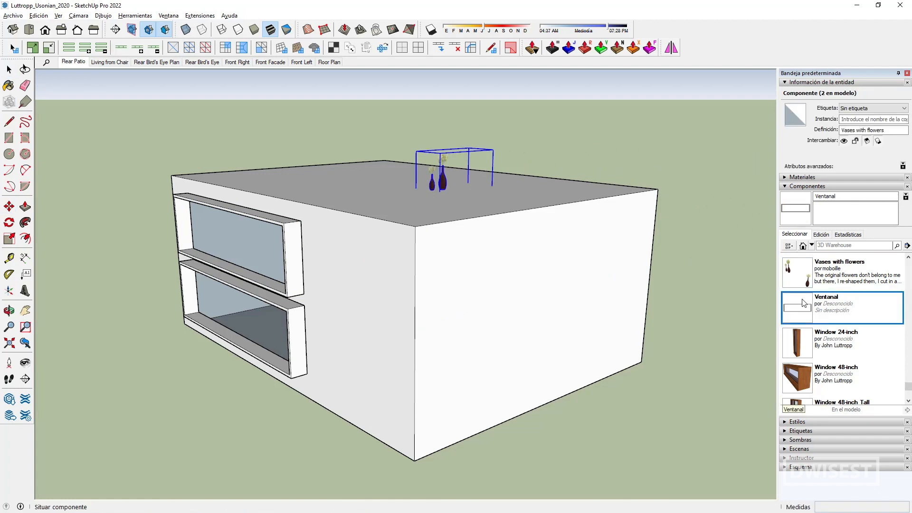
left_click(447, 354)
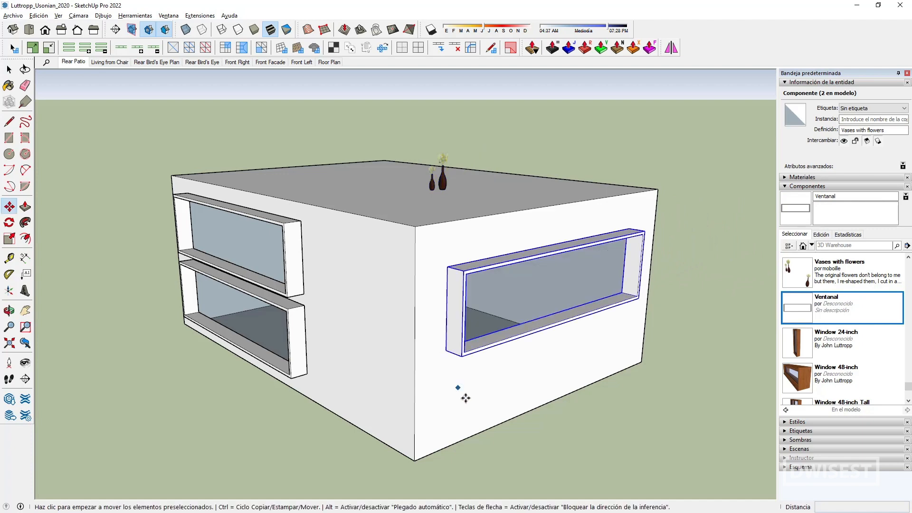
key("space")
left_click(599, 184)
Delete the whole box together with all its Ventanal windows and the vases on the roof
scroll(332, 302, "up", 3)
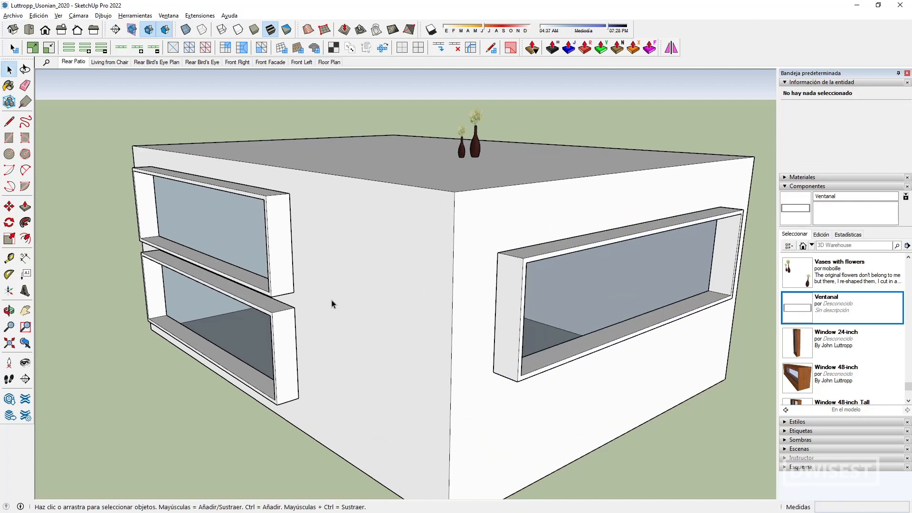
middle_click_drag(333, 303, 350, 297)
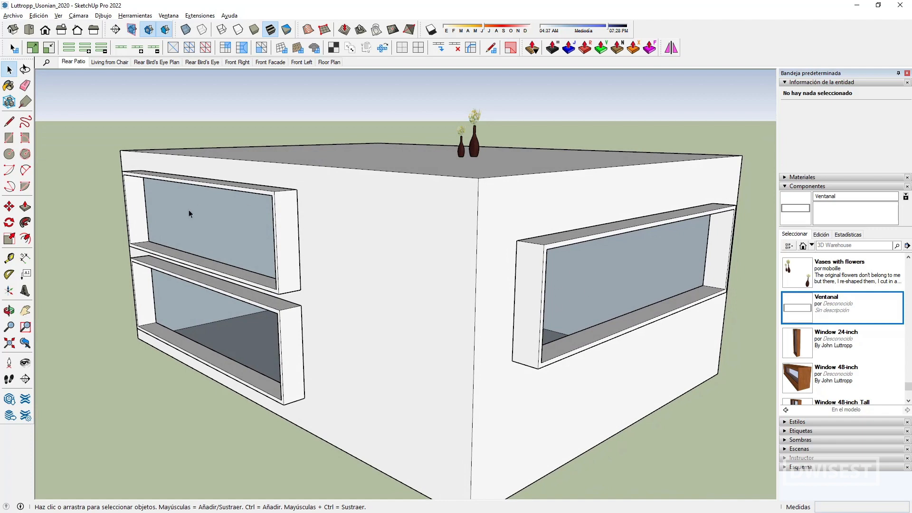
middle_click_drag(189, 213, 186, 262)
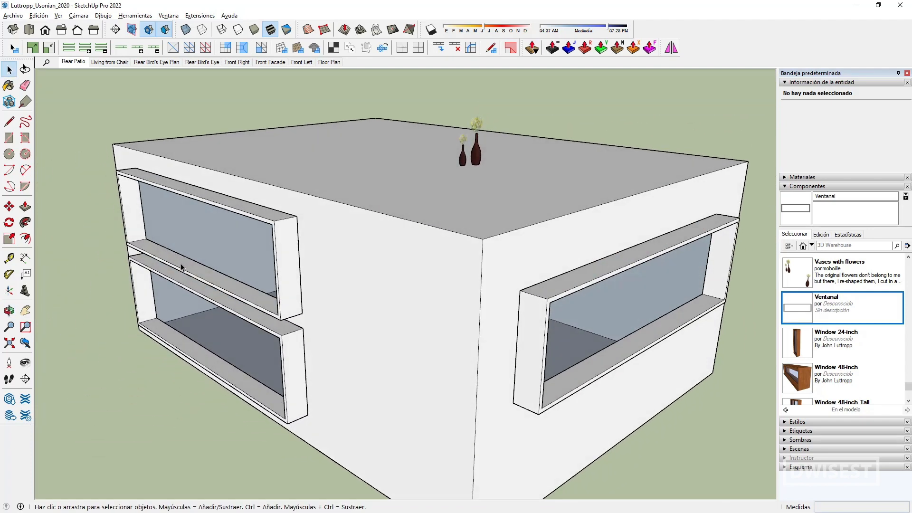
scroll(185, 269, "down", 2)
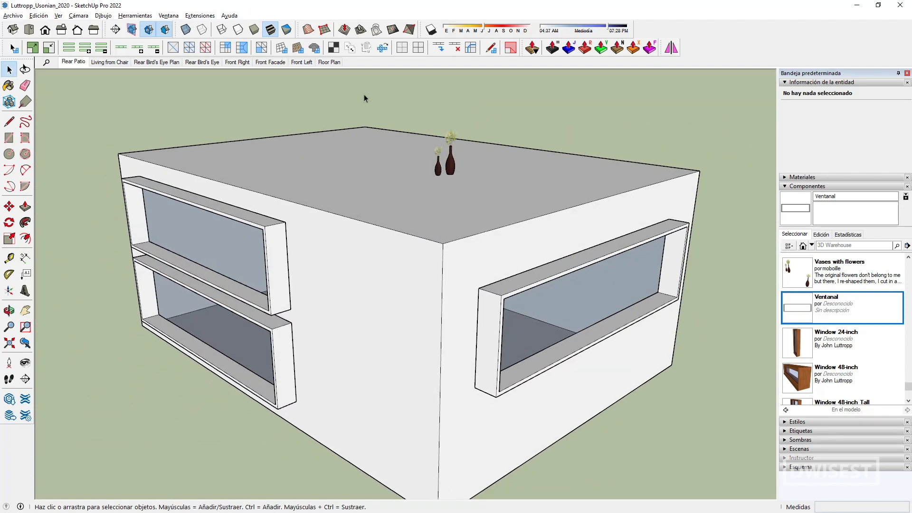
left_click(491, 287)
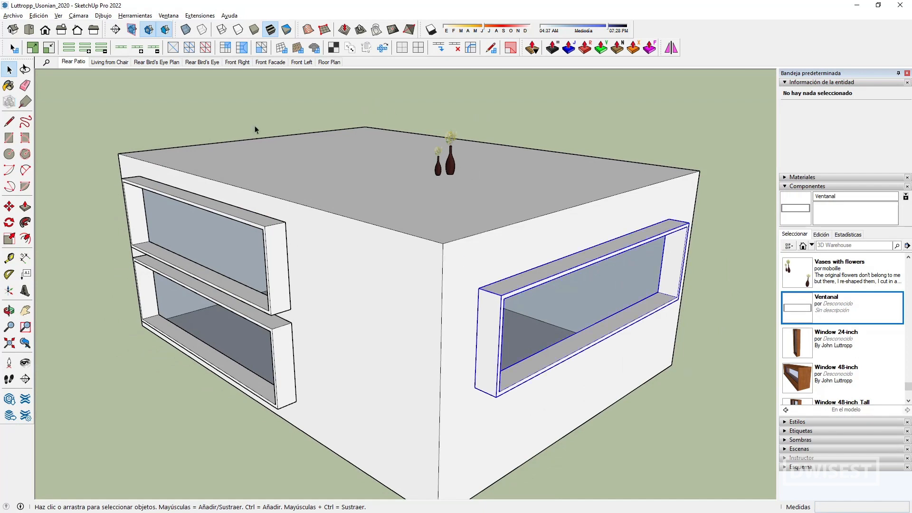
scroll(172, 126, "down", 1)
left_click_drag(83, 111, 703, 488)
key("Delete")
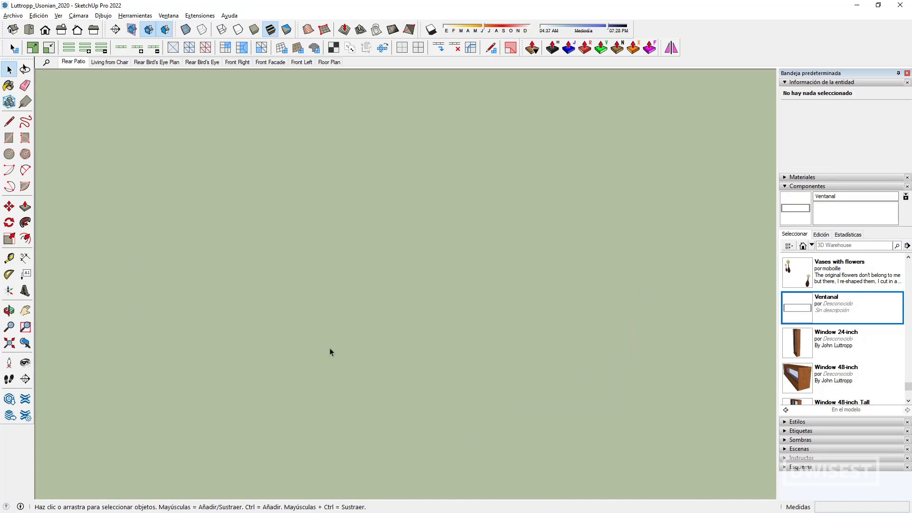
Draw a ground rectangle about 15.58 by 15.81 m and push/pull it up into a thin slab
key("r")
left_click(218, 280)
left_click(683, 284)
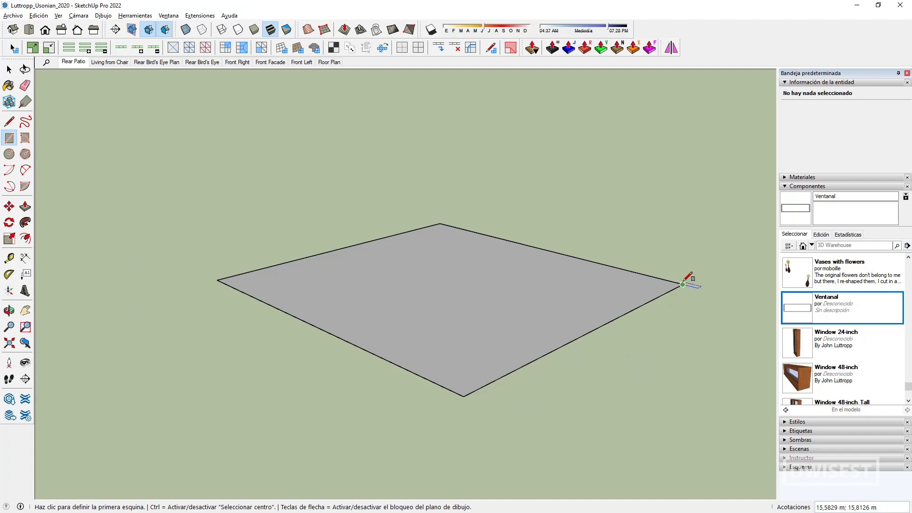
key("p")
left_click(505, 322)
left_click(506, 319)
key("space")
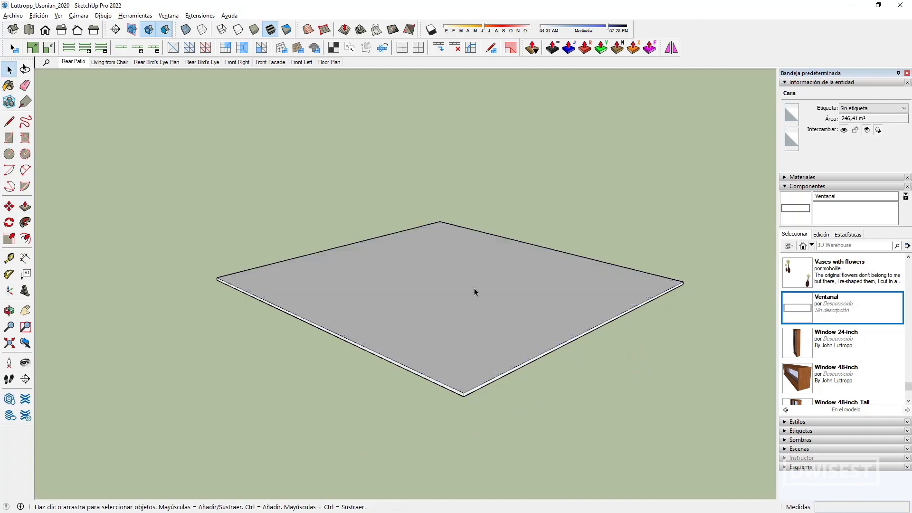
Turn the entire slab into a component with the default definition settings and clear the selection
triple_click(465, 281)
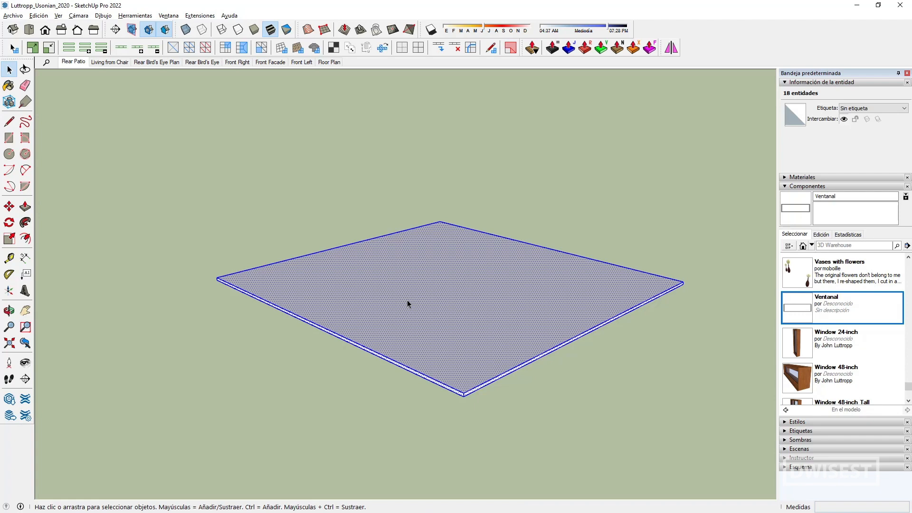
middle_click_drag(405, 286, 402, 263)
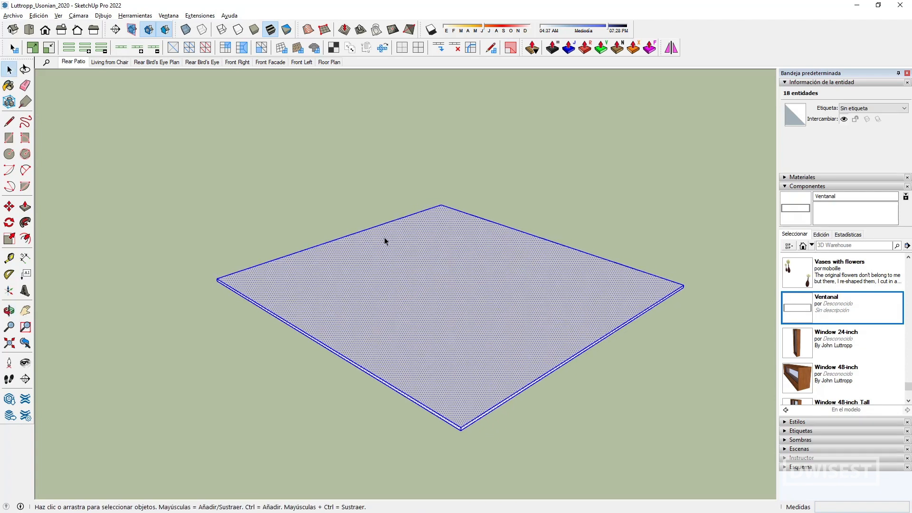
key("g")
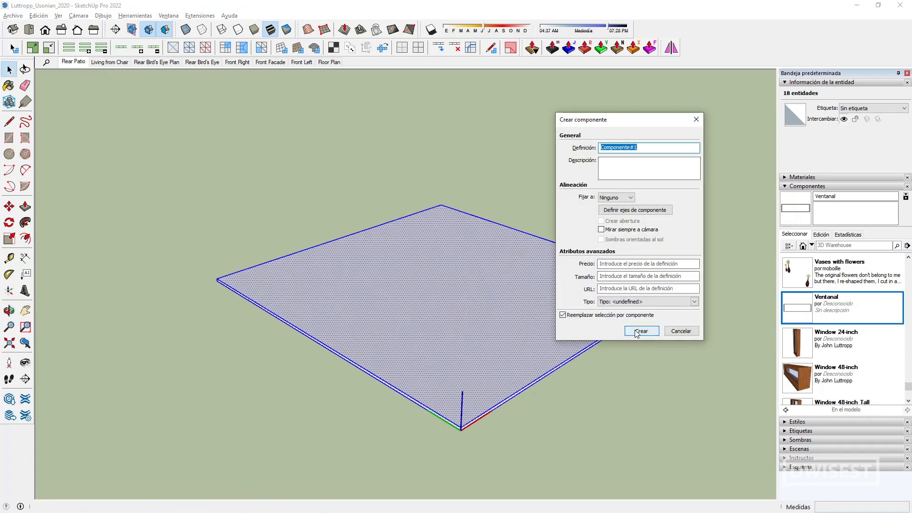
left_click(641, 333)
left_click(651, 192)
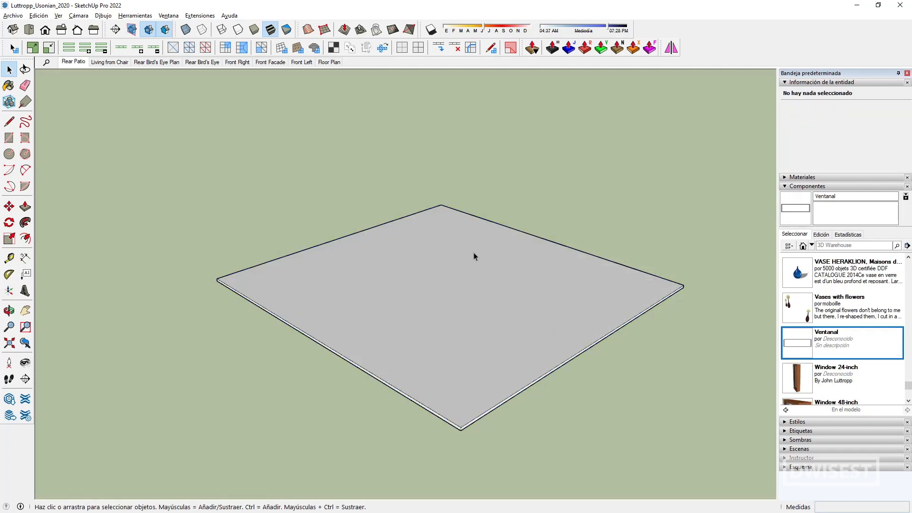
Draw a narrow strip across the middle of the slab and push/pull it up into a wall about 3 m high
key("r")
left_click(302, 330)
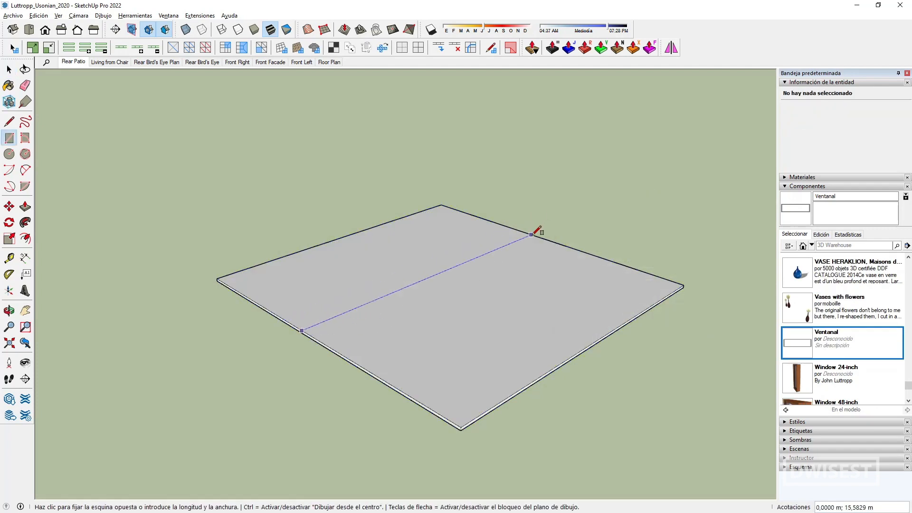
left_click(524, 232)
key("p")
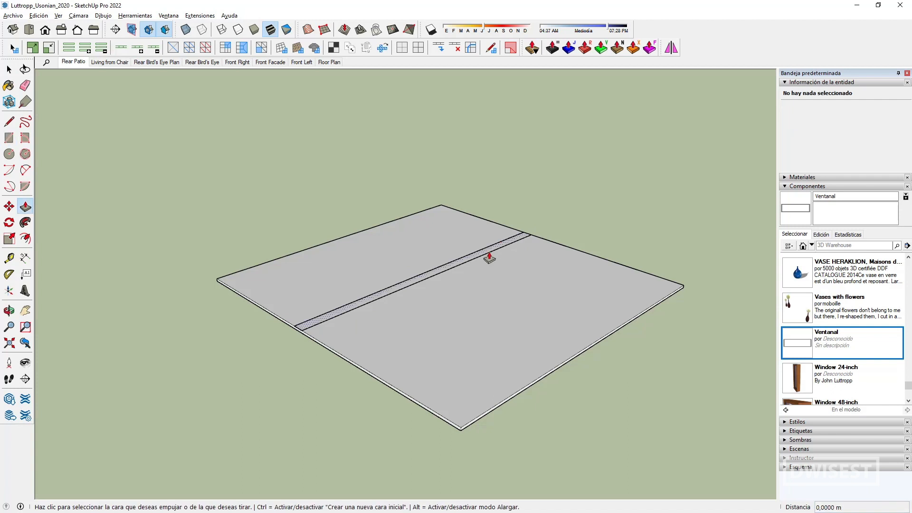
left_click(489, 254)
left_click(475, 203)
Split the wall's face with a vertical line and extrude the narrow strip about 4.06 m into a perpendicular wall
key("l")
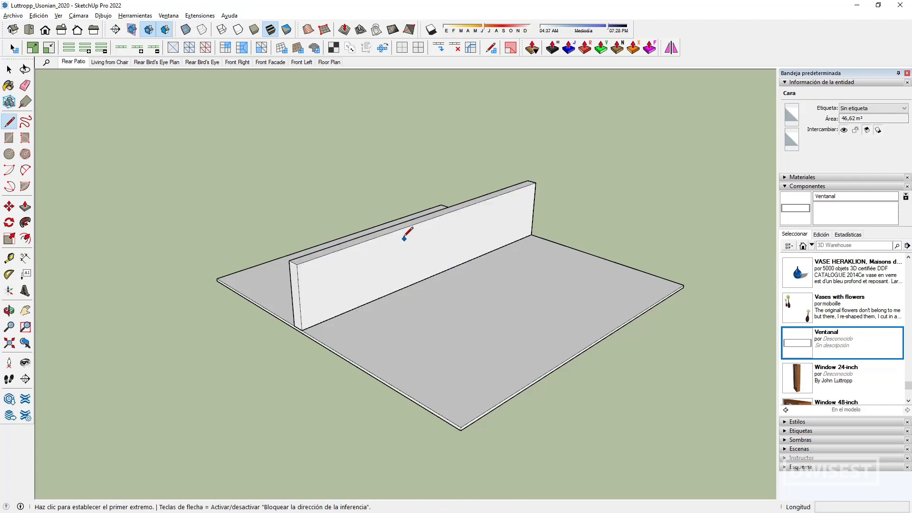
left_click(400, 230)
left_click(400, 289)
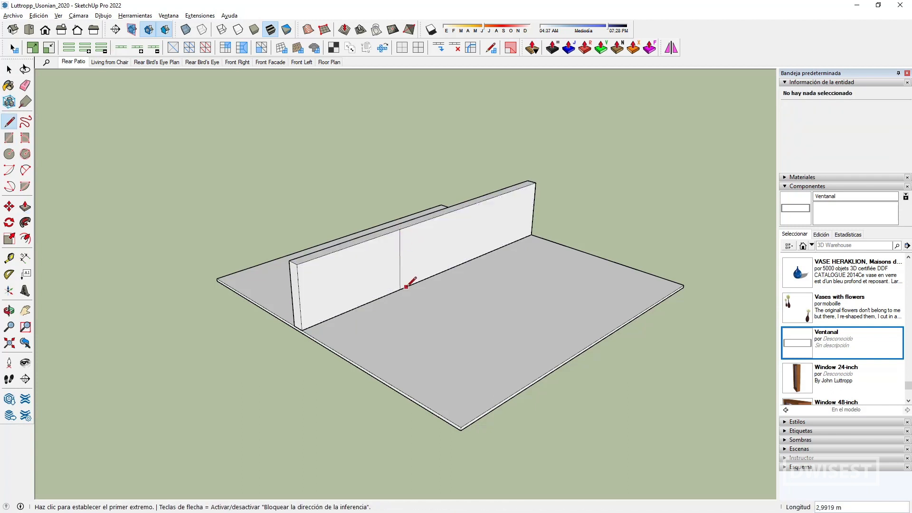
key("p")
left_click(405, 249)
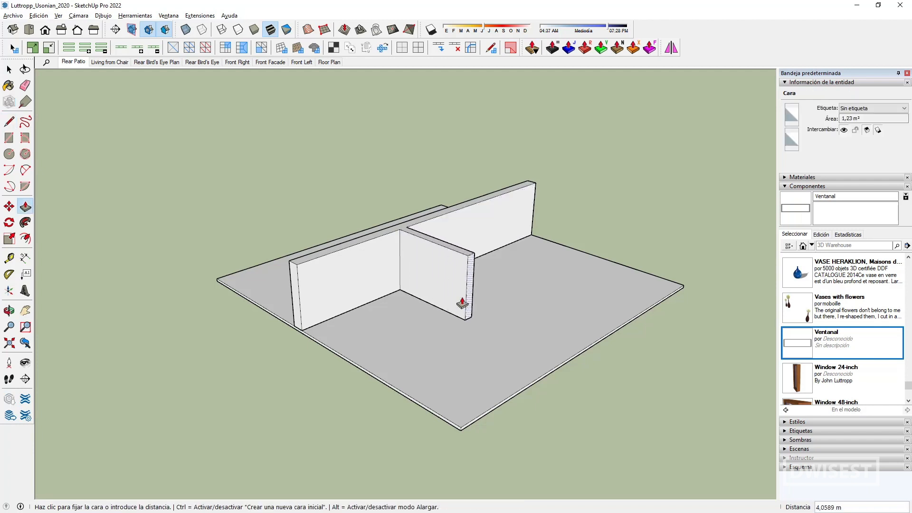
left_click(462, 303)
key("space")
Draw a door-sized rectangle at the base of the long wall's near section and push it through to cut the opening
scroll(350, 305, "up", 5)
key("r")
left_click(352, 315)
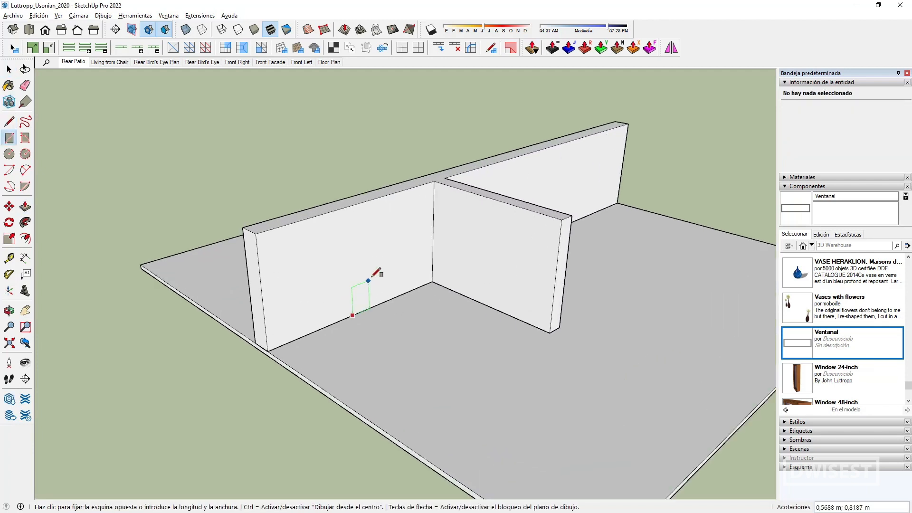
left_click(377, 232)
scroll(375, 235, "up", 2)
key("p")
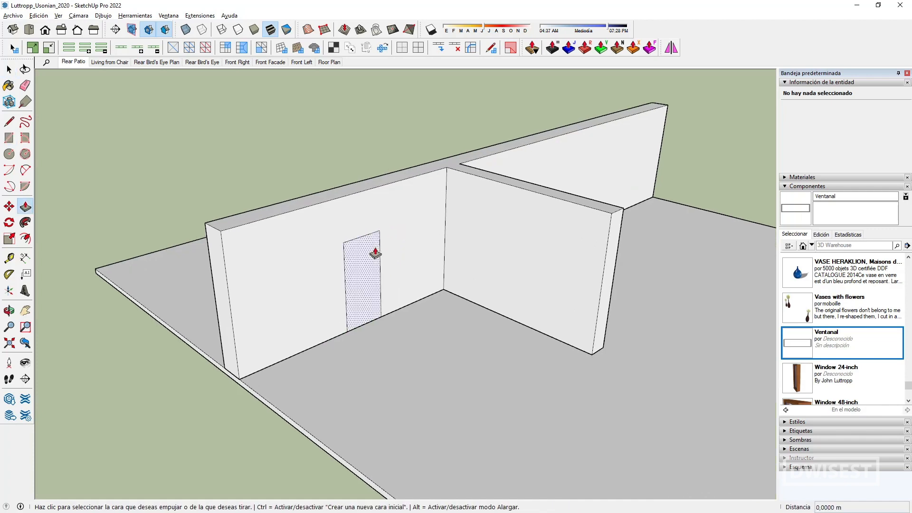
left_click(358, 190)
key("space")
Turn all the connected walls into a component with the default definition settings and clear the selection
left_click(405, 246)
key("g")
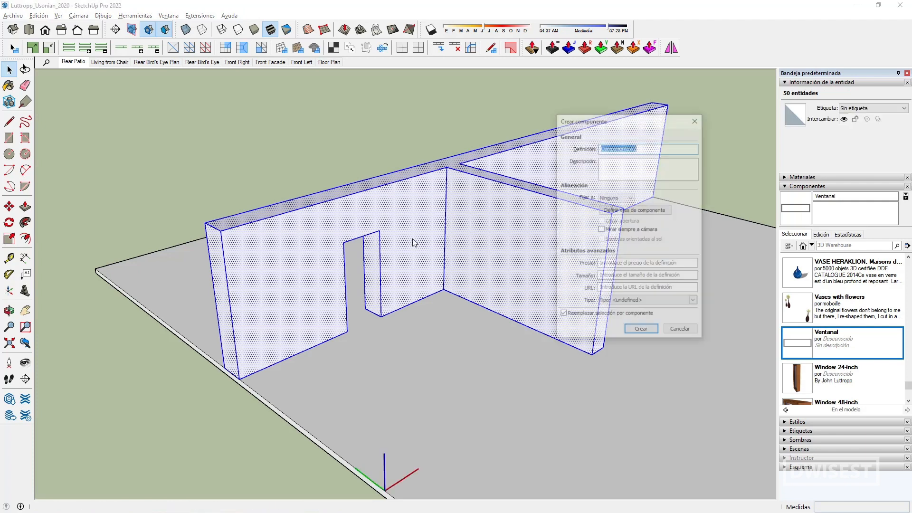
left_click(644, 326)
left_click(417, 106)
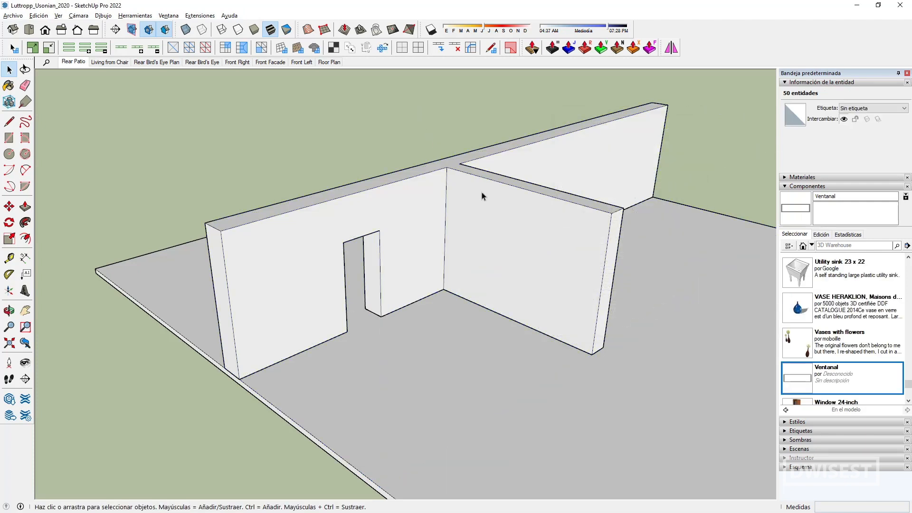
Select the walls component to check its entity info, and explode it back into loose geometry
left_click(482, 192)
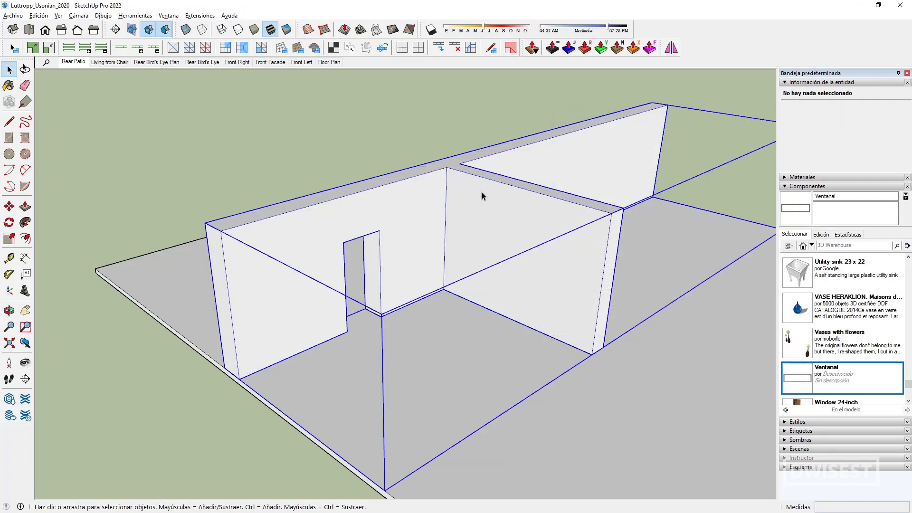
left_click(476, 149)
left_click(455, 190)
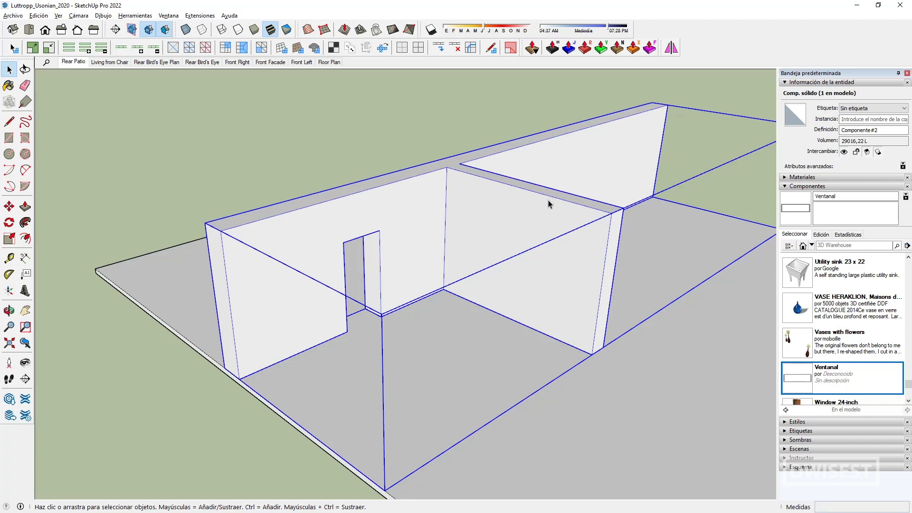
left_click(357, 156)
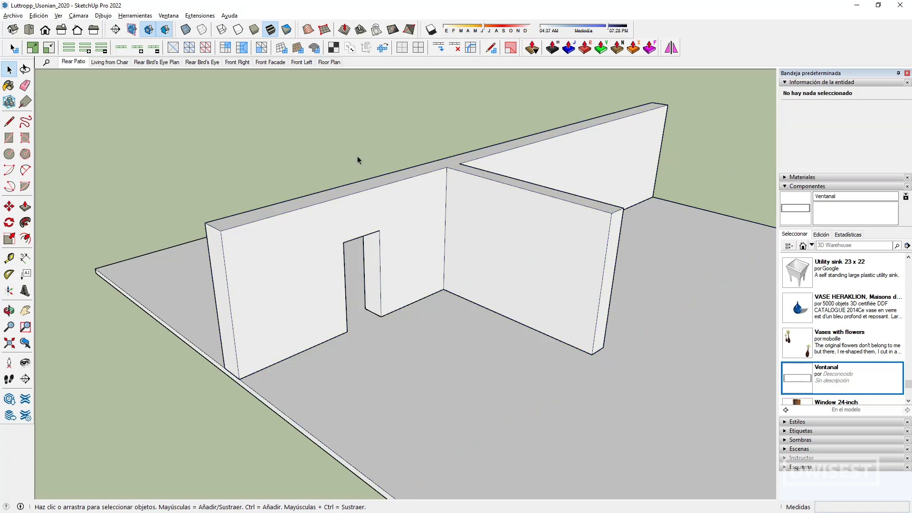
left_click(386, 198)
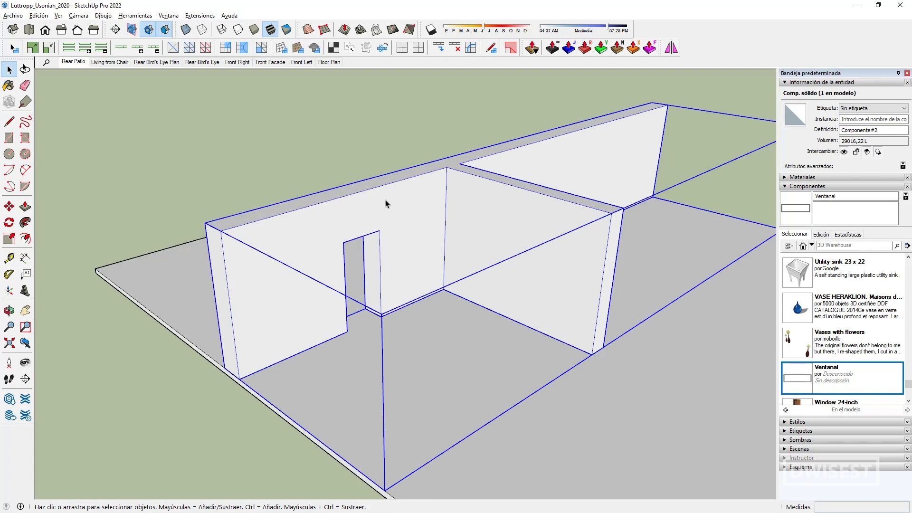
right_click(386, 204)
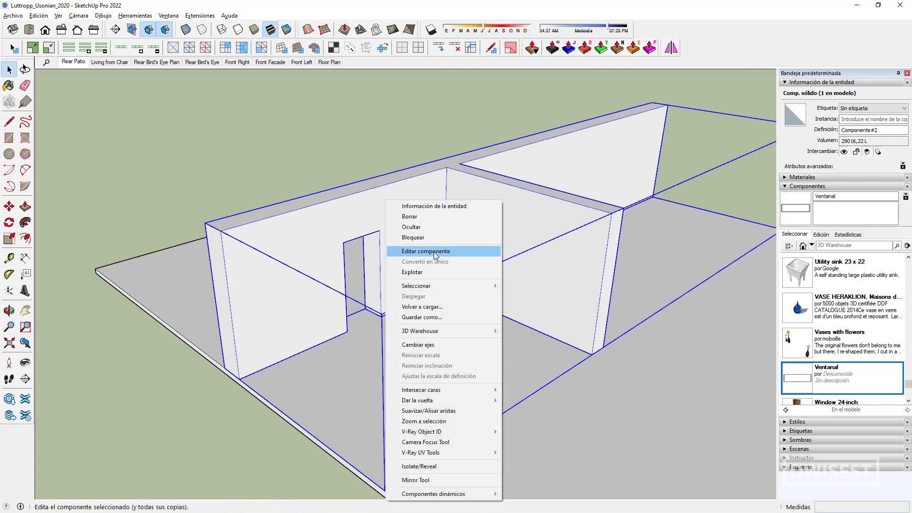
left_click(413, 272)
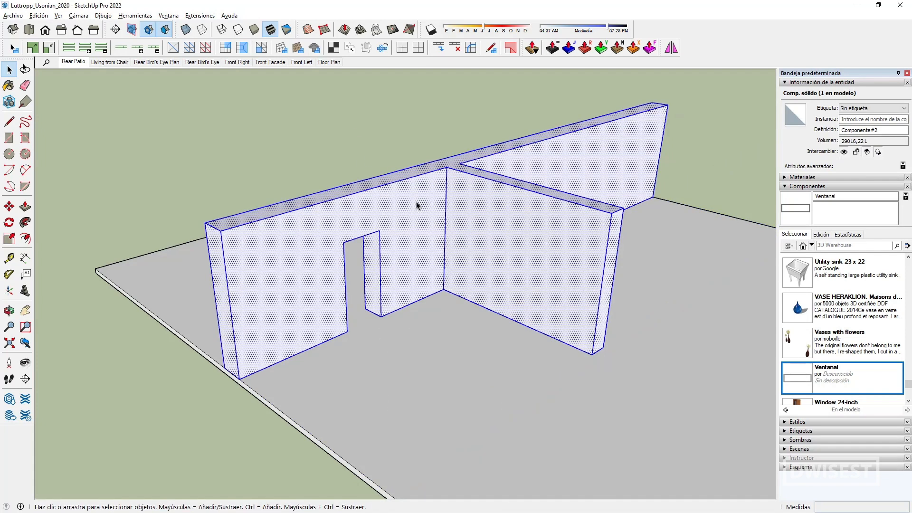
Check the commands for creating a component or a group from the selected walls, without running either
left_click(59, 15)
mouse_move(38, 15)
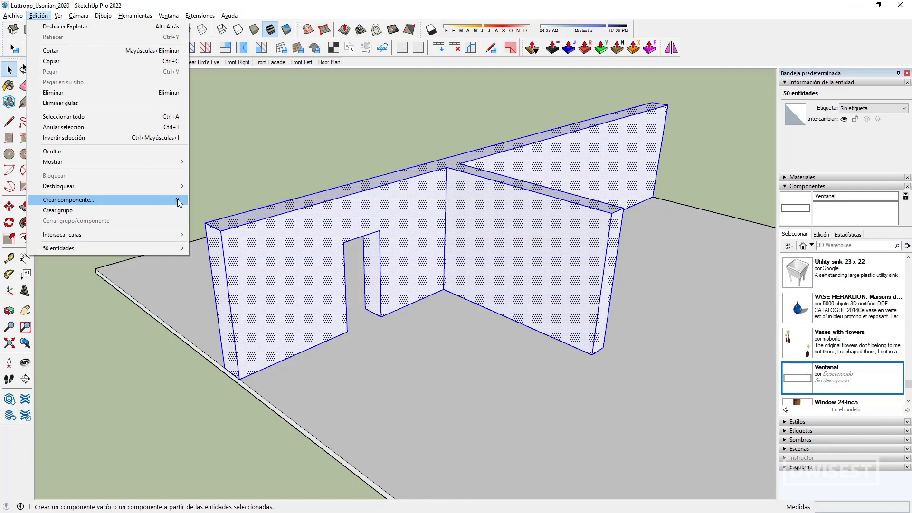
left_click(261, 163)
Push the long wall's back face inward about 0.54 m, through the wall's full thickness
double_click(397, 215)
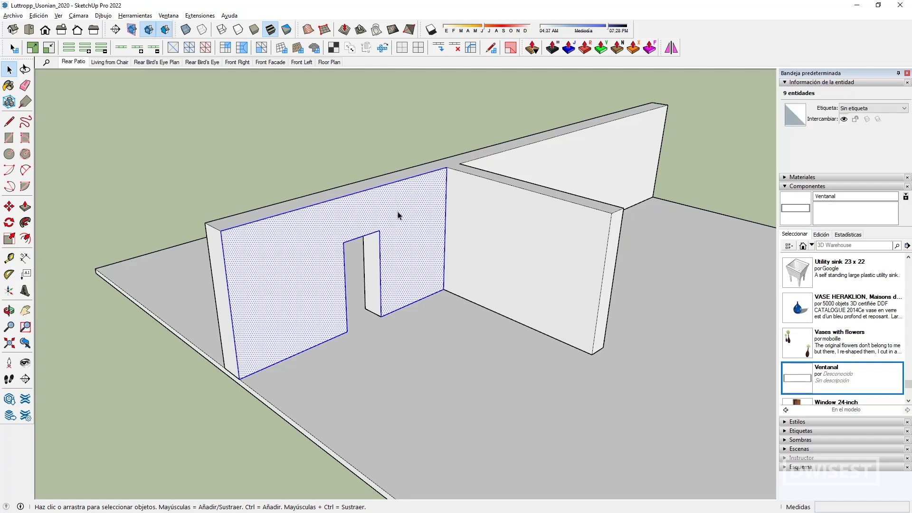
mouse_move(396, 213)
middle_mouse_down()
mouse_move(513, 223)
mouse_move(332, 198)
mouse_move(397, 204)
middle_mouse_up()
key("p")
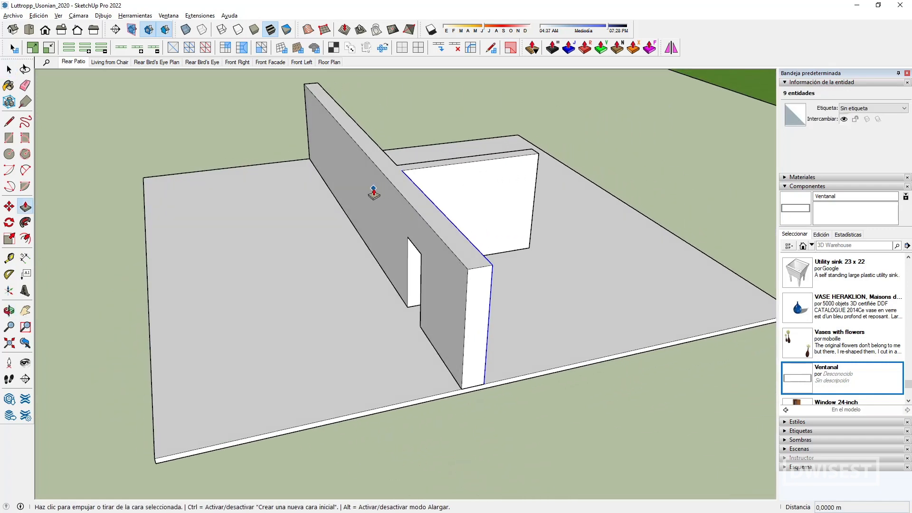
left_click(373, 188)
key("Escape")
key("space")
key("p")
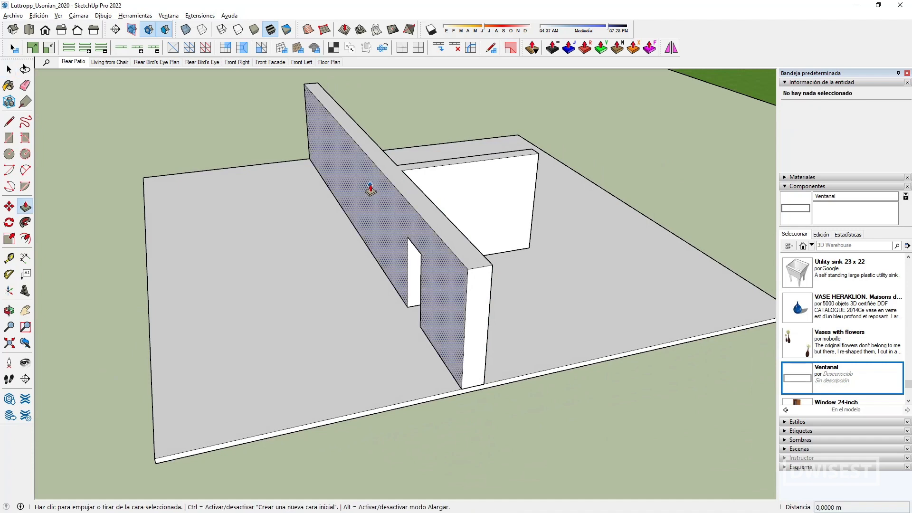
left_click(369, 189)
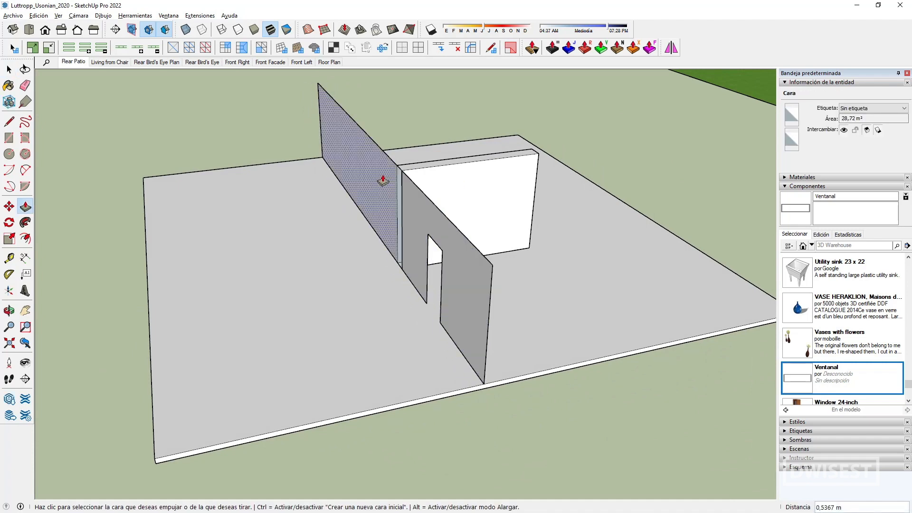
Pull the flattened long wall's face out about 0.29 m to give the wall thickness again
left_click(381, 181)
scroll(370, 161, "up", 3)
left_click(314, 110)
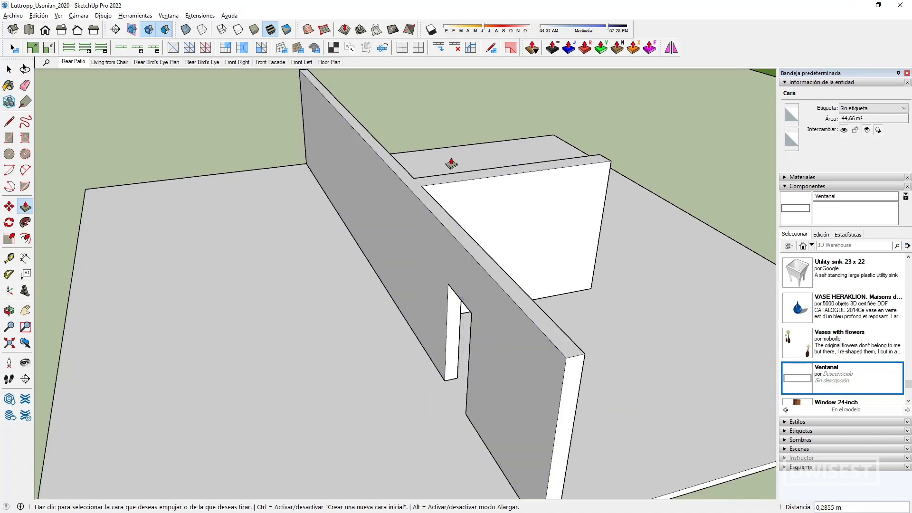
Push the short perpendicular wall's large face on the doorway side inward to thin that wall, leaving nothing selected
middle_click_drag(450, 161, 444, 275)
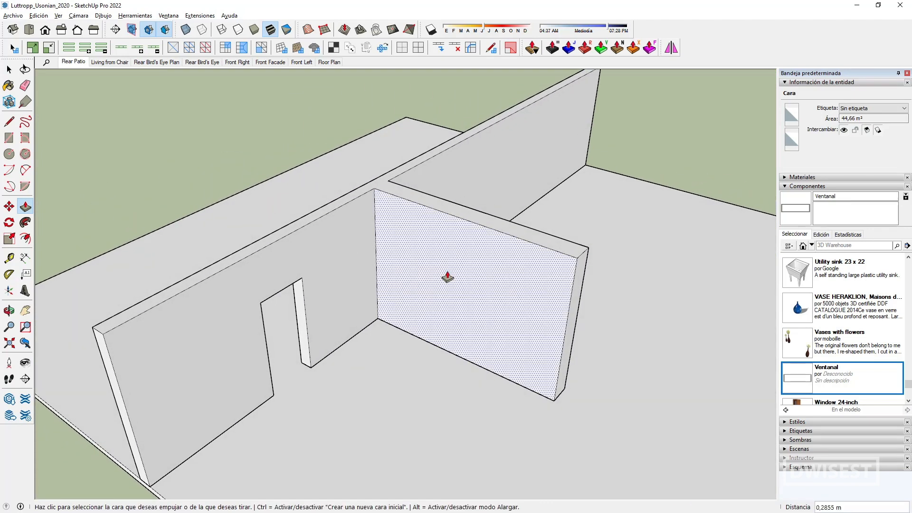
left_click(439, 249)
left_click(447, 245)
key("space")
left_click(330, 134)
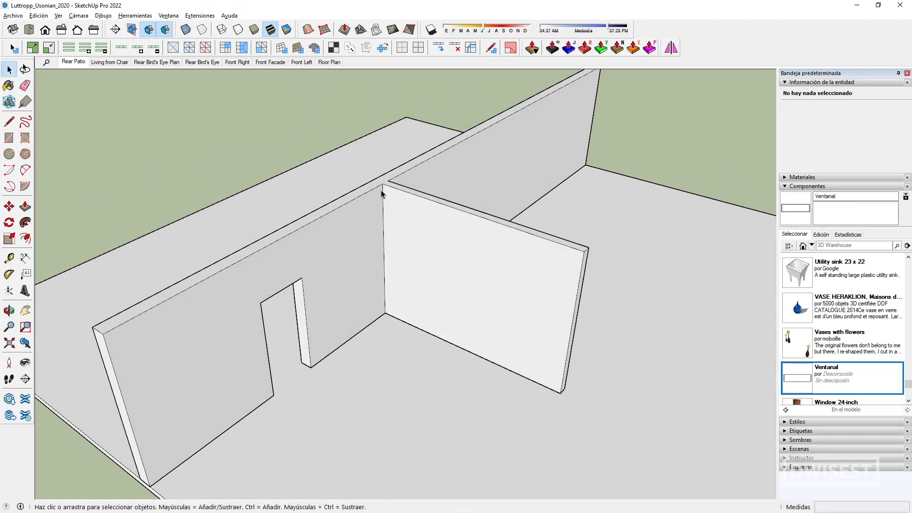
scroll(381, 194, "down", 2)
scroll(399, 224, "up", 2)
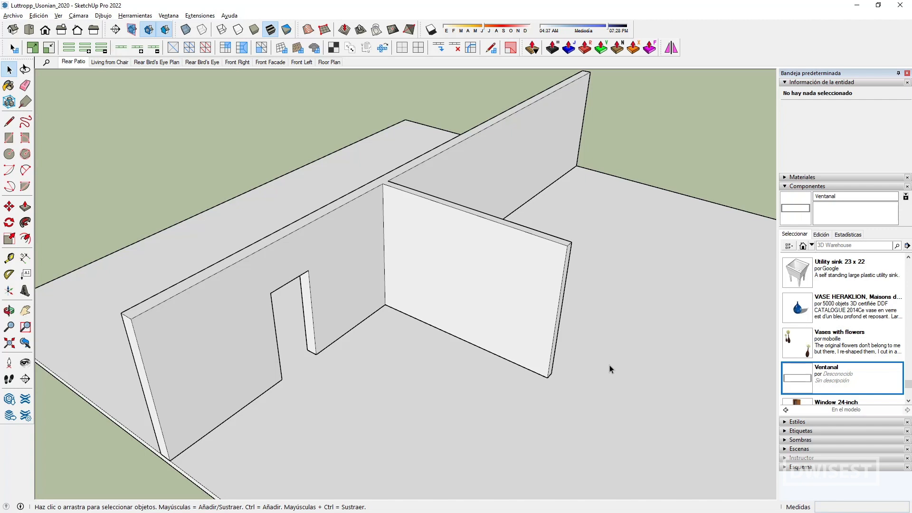
scroll(586, 135, "down", 4)
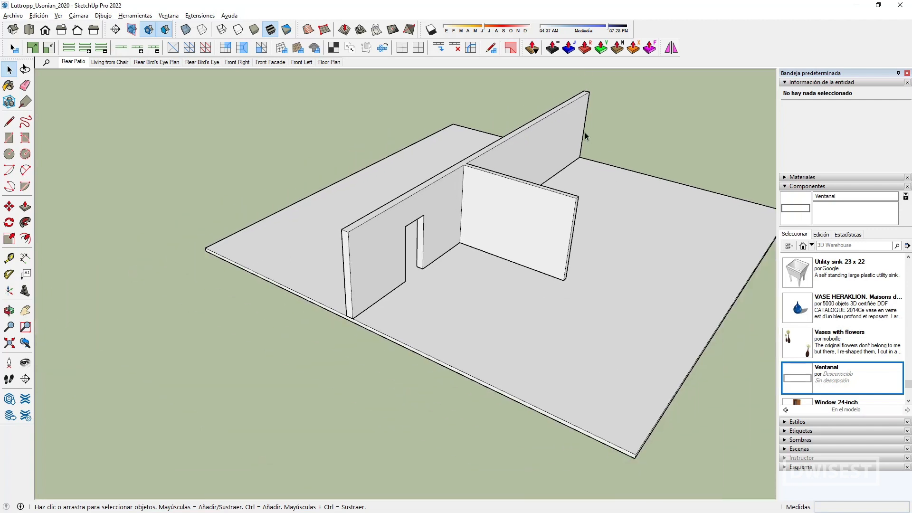
mouse_move(585, 132)
middle_mouse_down("shift")
mouse_move(506, 145)
mouse_move(507, 162)
middle_mouse_up("shift")
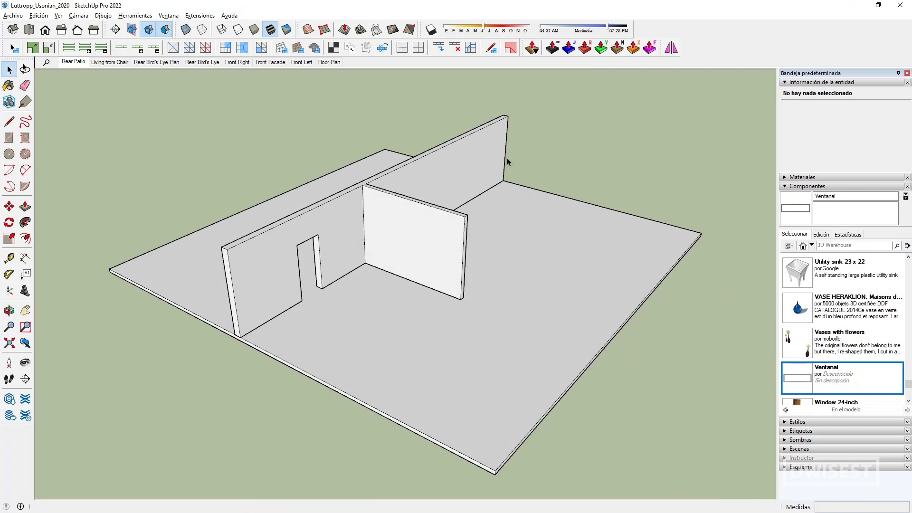